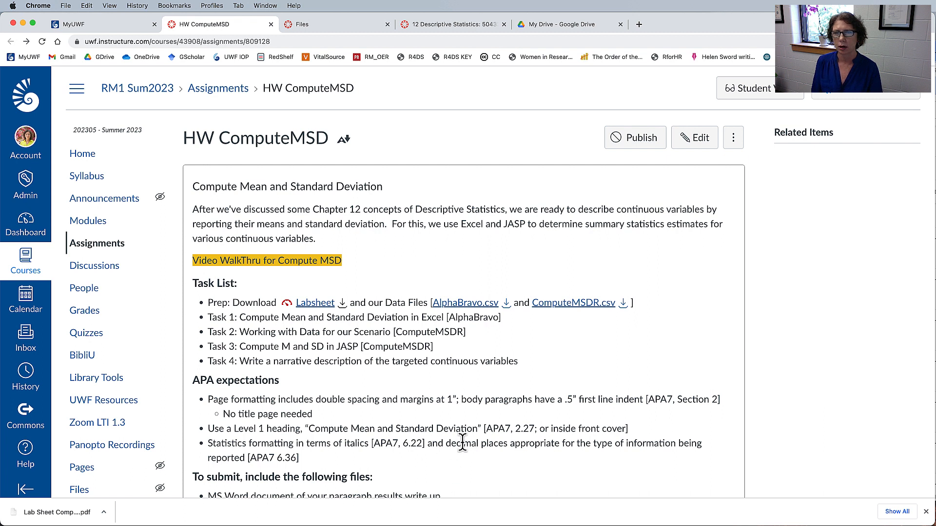
- Review the four tasks, APA expectations and submission files on the HW ComputeMSD assignment page
{"action": "scroll", "coordinate": [292, 377], "scroll_direction": "down", "scroll_amount": 1}
{"action": "scroll", "coordinate": [290, 369], "scroll_direction": "down", "scroll_amount": 2}
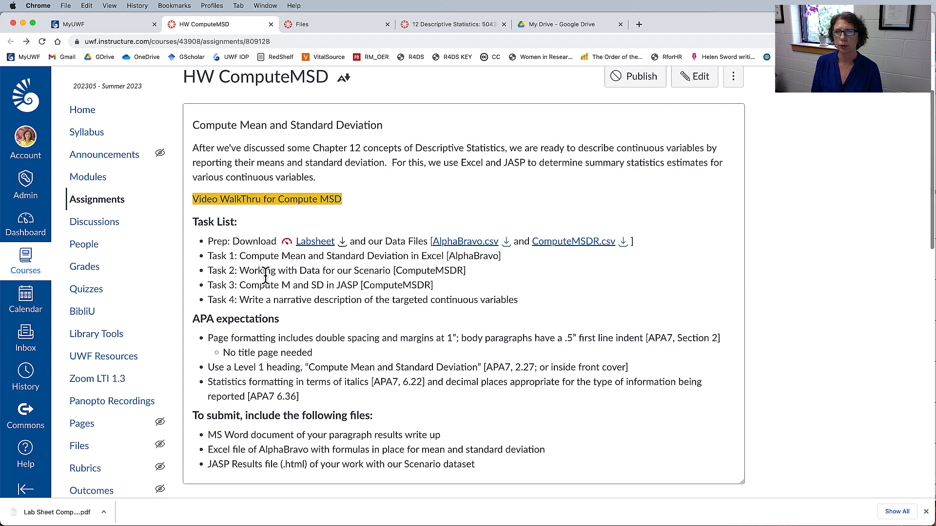
{"action": "left_click_drag", "start_coordinate": [233, 258], "coordinate": [427, 264]}
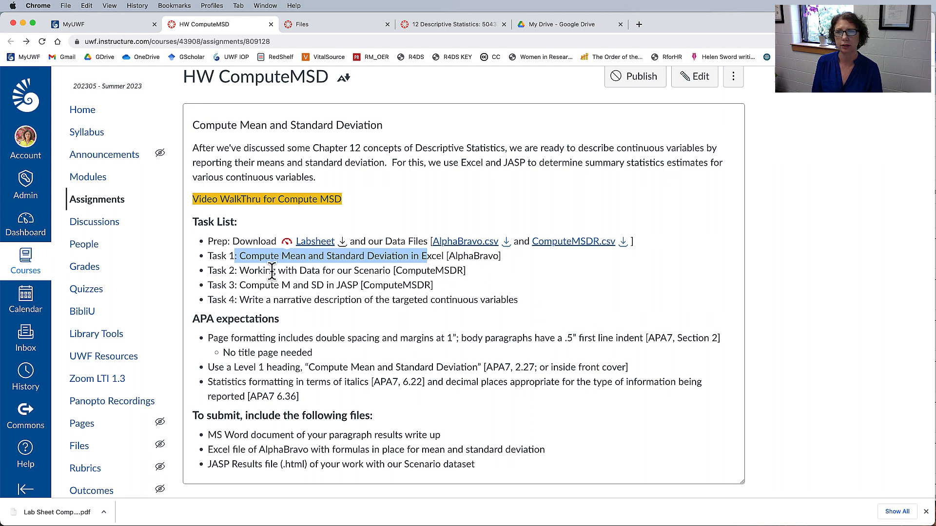
{"action": "left_click_drag", "start_coordinate": [229, 271], "coordinate": [426, 272]}
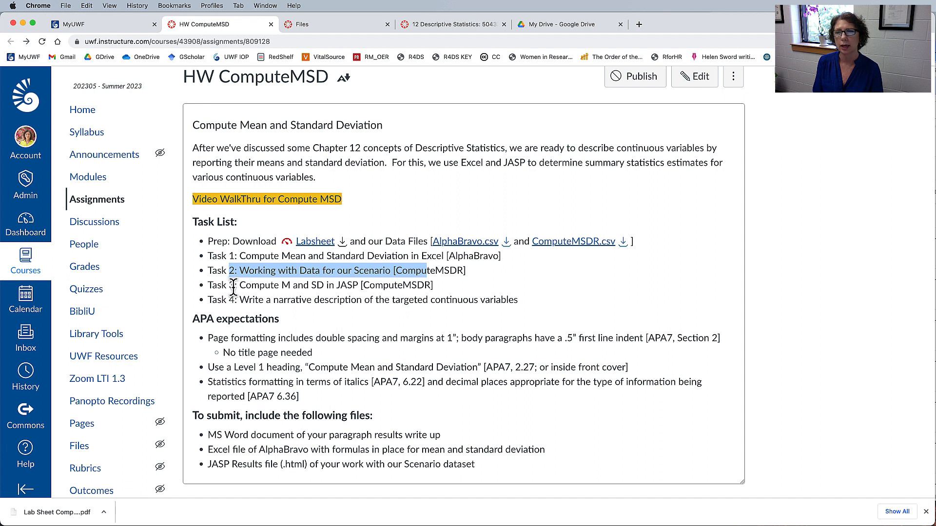
{"action": "left_click_drag", "start_coordinate": [226, 286], "coordinate": [394, 287]}
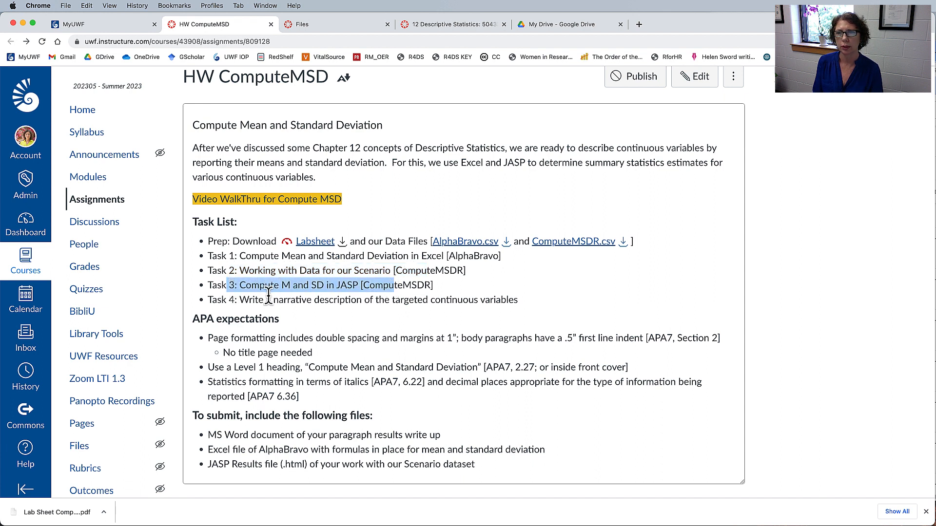
{"action": "left_click_drag", "start_coordinate": [233, 300], "coordinate": [408, 300]}
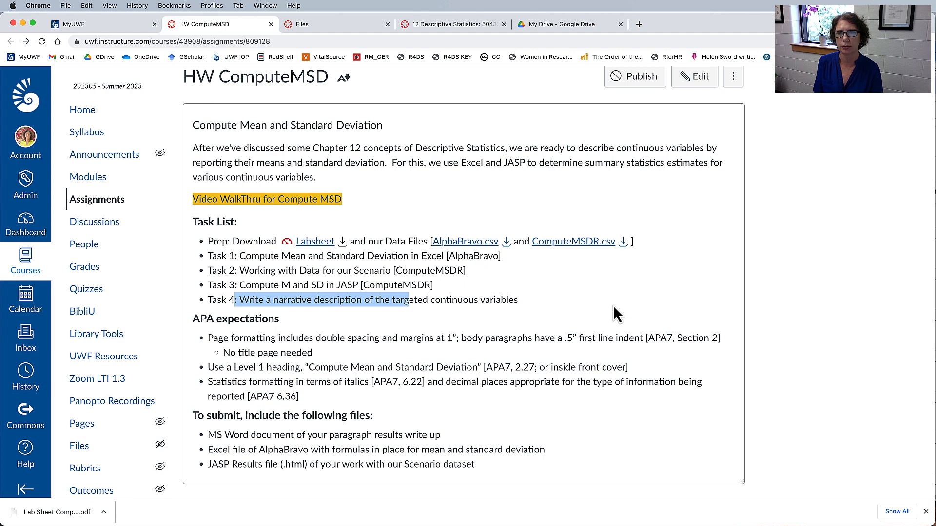
{"action": "scroll", "coordinate": [600, 314], "scroll_direction": "down", "scroll_amount": 1}
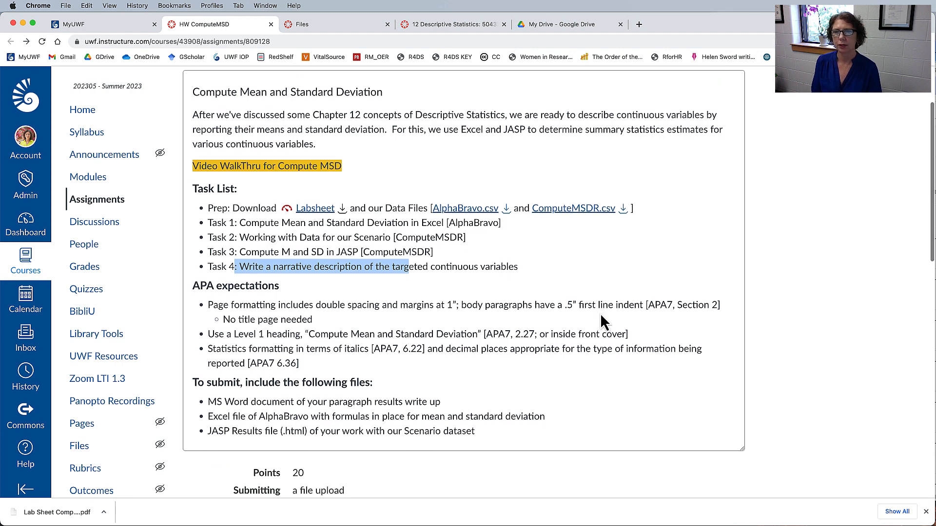
{"action": "scroll", "coordinate": [600, 314], "scroll_direction": "up", "scroll_amount": 3}
{"action": "scroll", "coordinate": [600, 314], "scroll_direction": "up", "scroll_amount": 1}
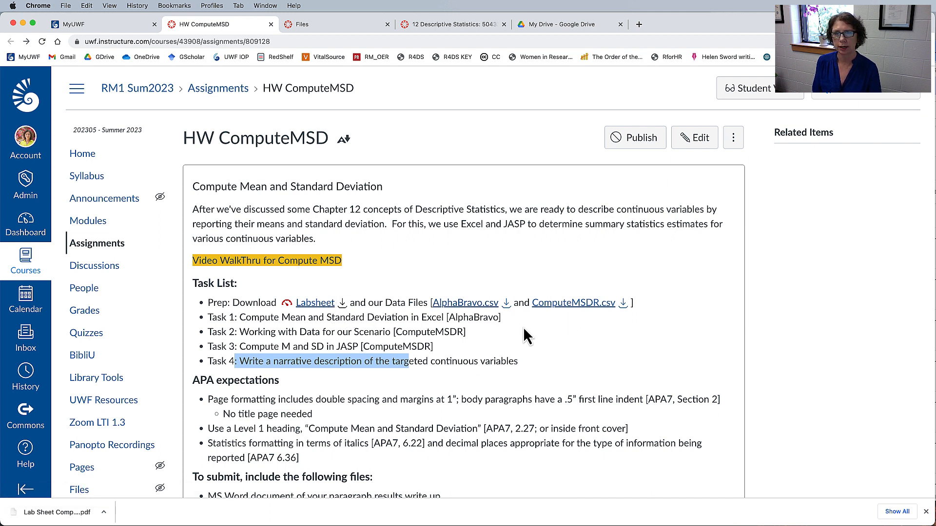
- Download the AlphaBravo.csv and ComputeMSDR.csv data files from the assignment's prep line and dismiss the downloads bar
{"action": "left_click", "coordinate": [506, 304]}
{"action": "left_click", "coordinate": [623, 304]}
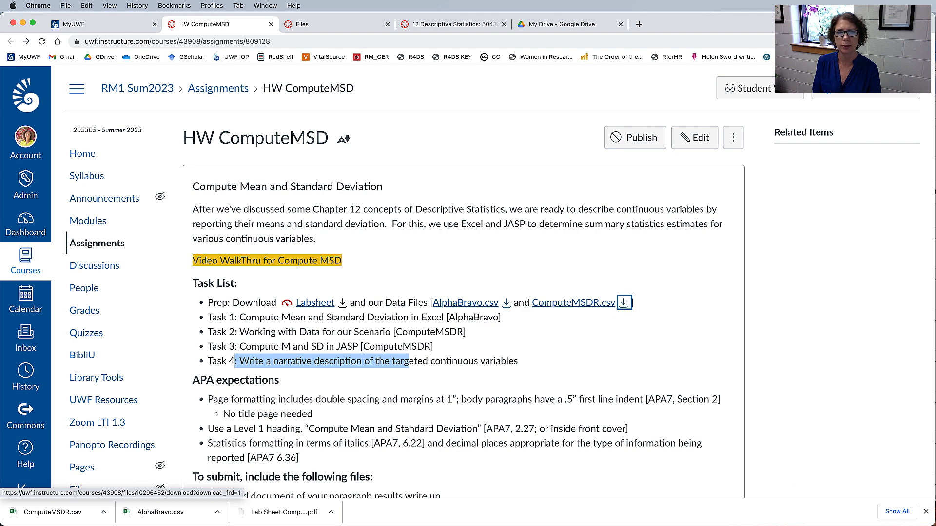
{"action": "left_click", "coordinate": [925, 511]}
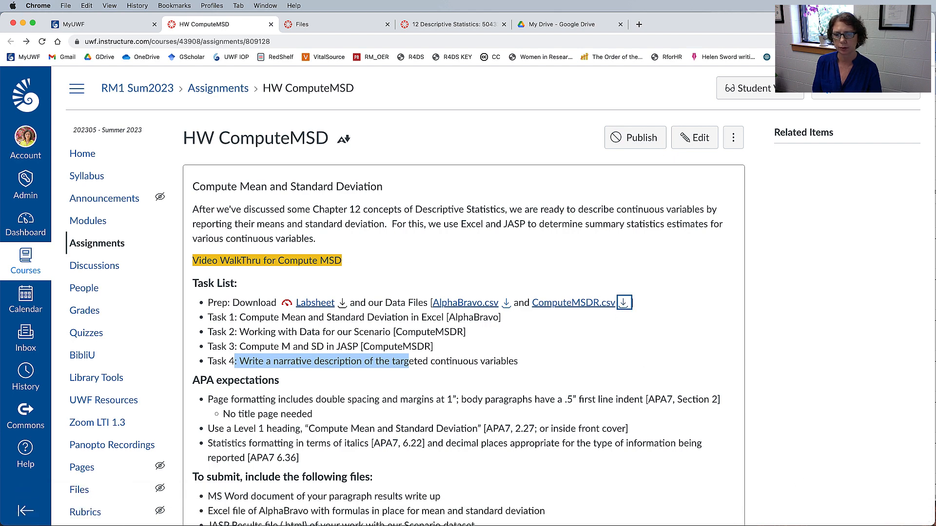
- In Finder, move ComputeMSDR.csv, AlphaBravo.csv and the lab sheet PDF from Downloads to the RM1 HW folder, replacing the existing copies
{"action": "key", "text": "super+Tab"}
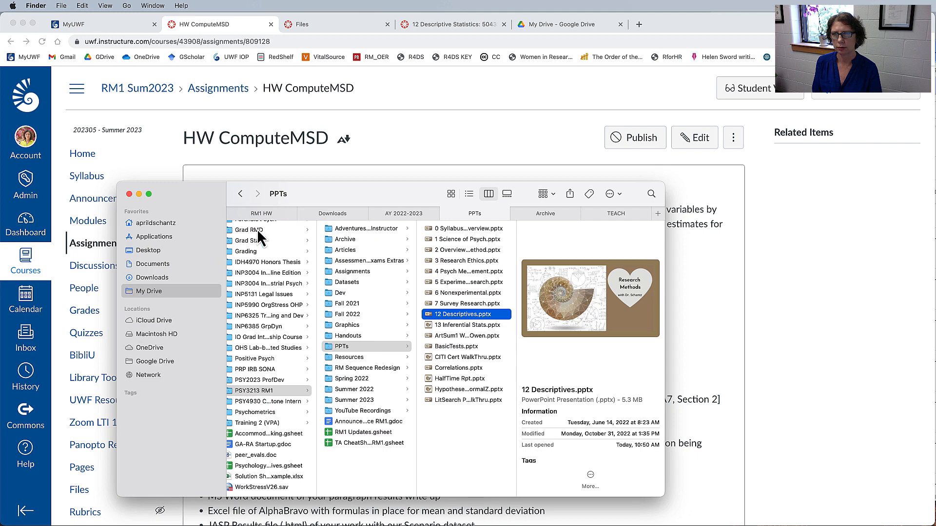
{"action": "left_click", "coordinate": [326, 216]}
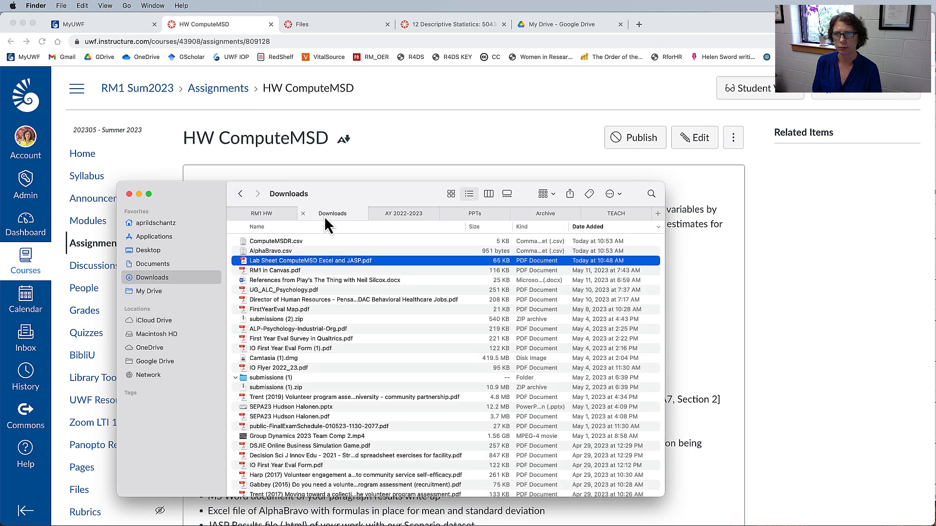
{"action": "left_click", "coordinate": [279, 242]}
{"action": "left_click", "coordinate": [279, 262], "text": "shift"}
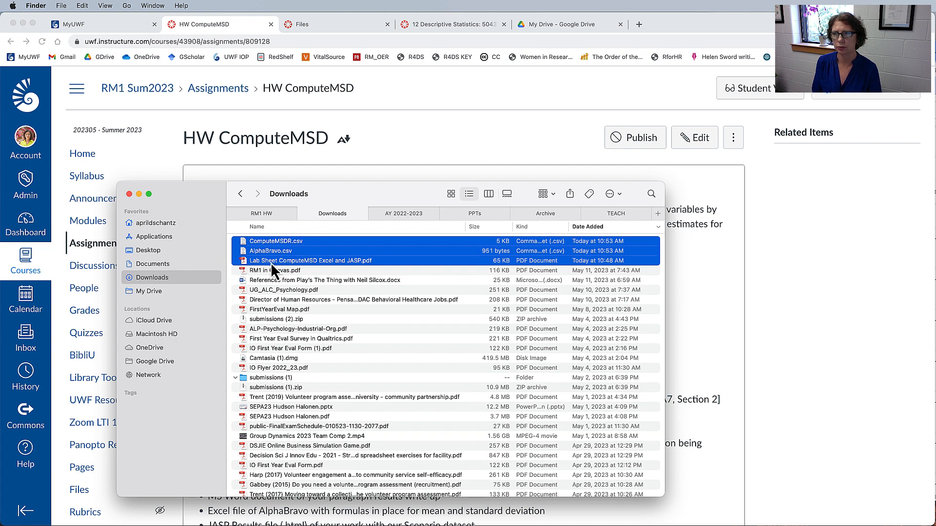
{"action": "left_click_drag", "start_coordinate": [273, 271], "coordinate": [297, 361]}
{"action": "key", "text": "Return"}
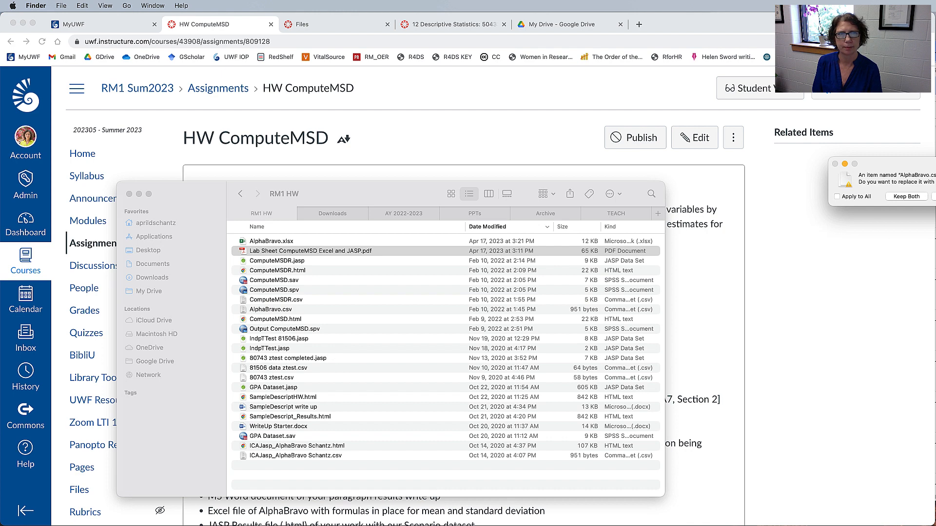
{"action": "key", "text": "Return"}
{"action": "key", "text": "Return"}
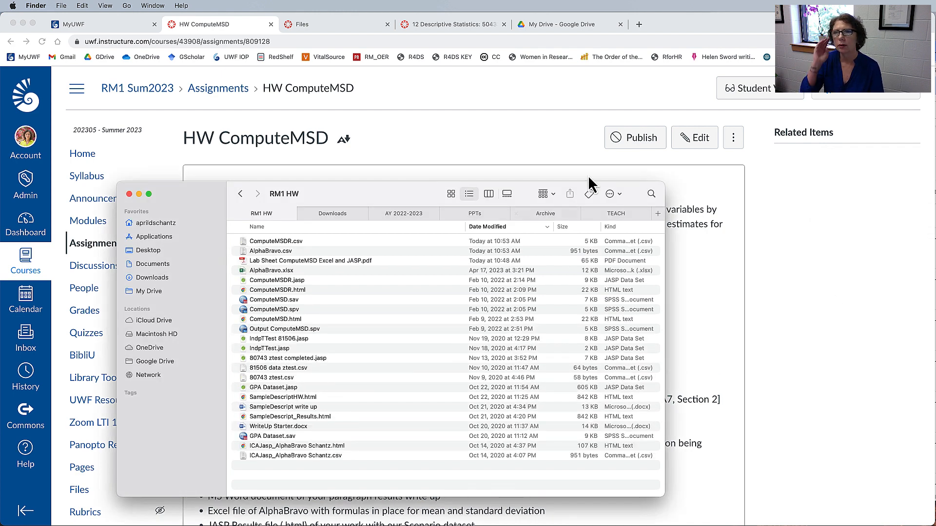
- Sort the RM1 HW folder by name and open Lab Sheet ComputeMSD Excel and JASP.pdf
{"action": "left_click", "coordinate": [518, 139]}
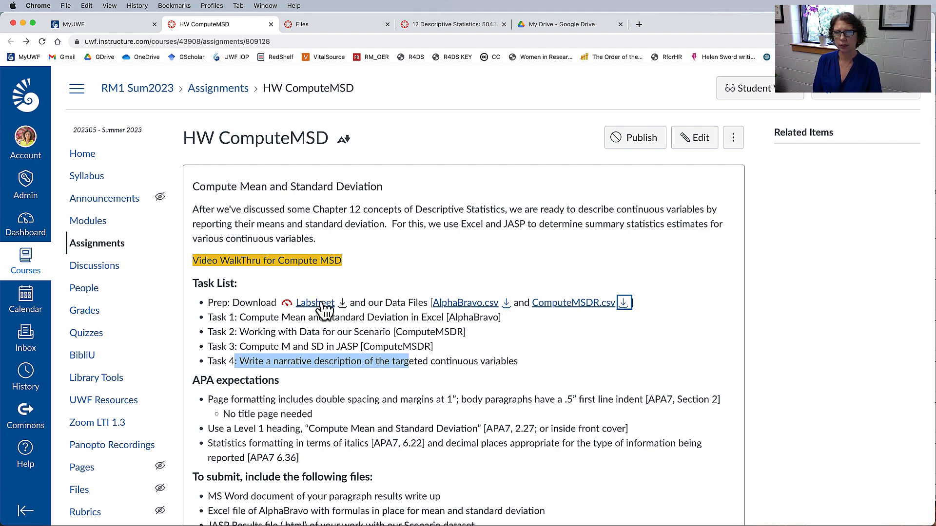
{"action": "key", "text": "super+Tab"}
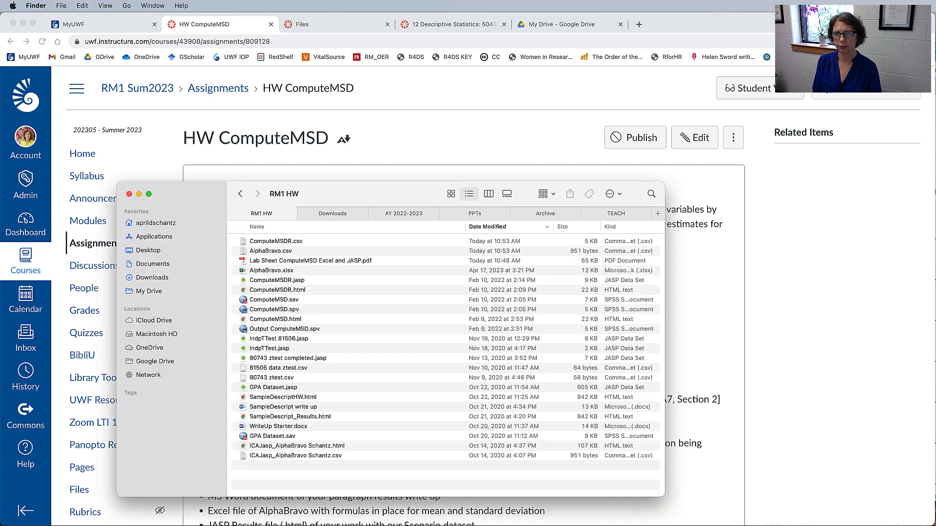
{"action": "left_click", "coordinate": [306, 228]}
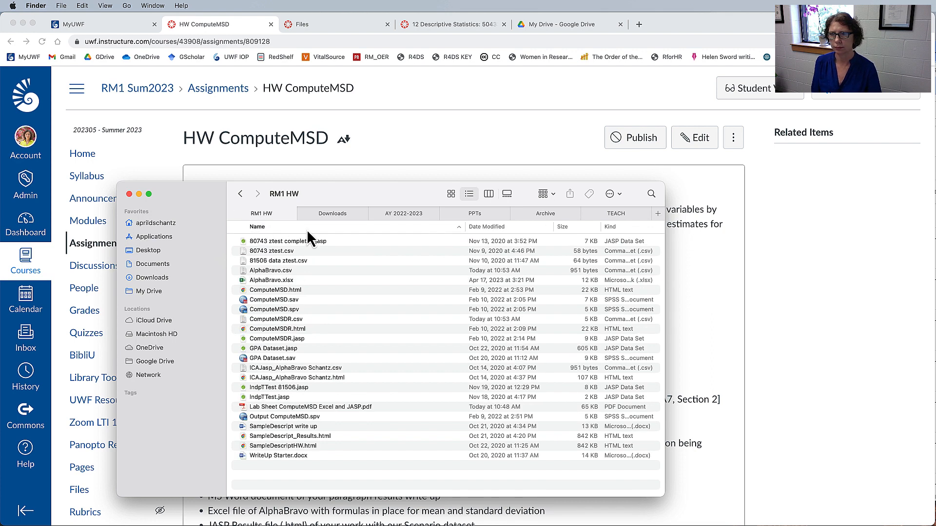
{"action": "double_click", "coordinate": [317, 407]}
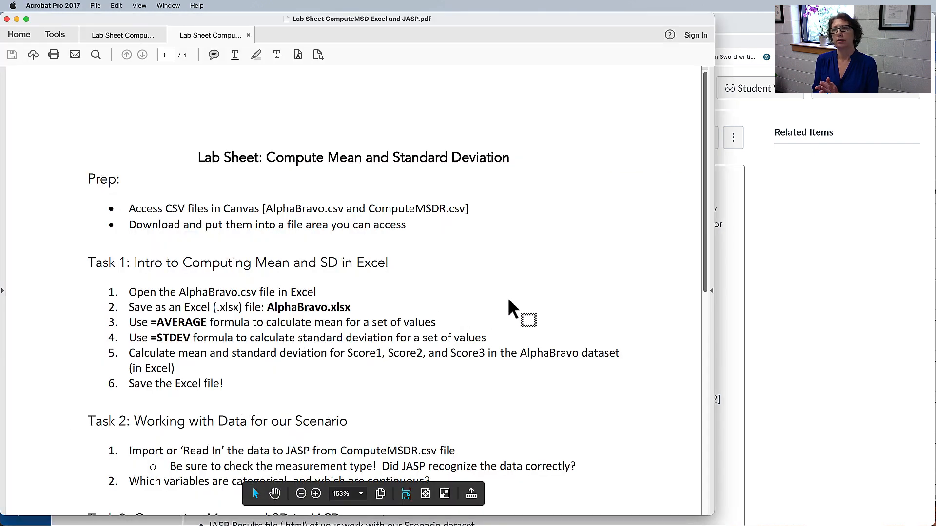
- Read the lab sheet's prep instructions and the Task 1 steps for computing mean and SD in Excel
{"action": "left_click_drag", "start_coordinate": [165, 208], "coordinate": [262, 212]}
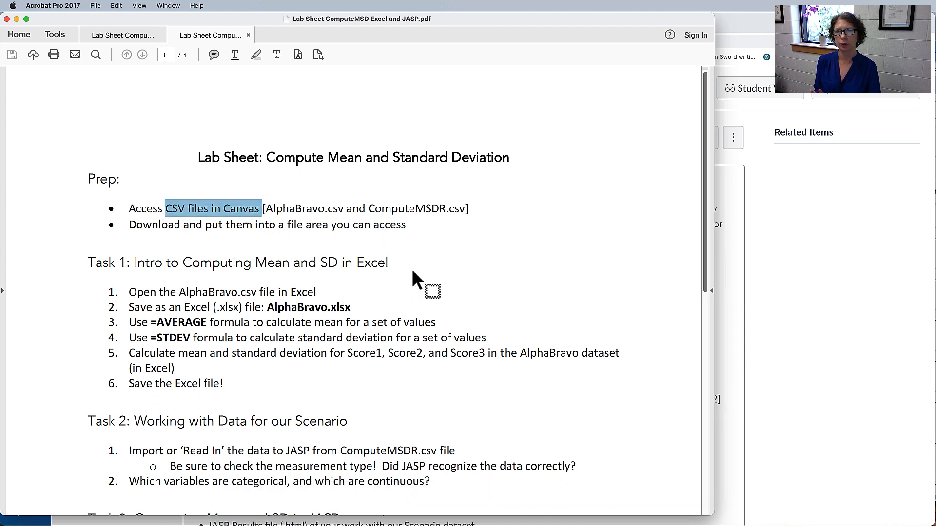
{"action": "scroll", "coordinate": [421, 259], "scroll_direction": "down", "scroll_amount": 8}
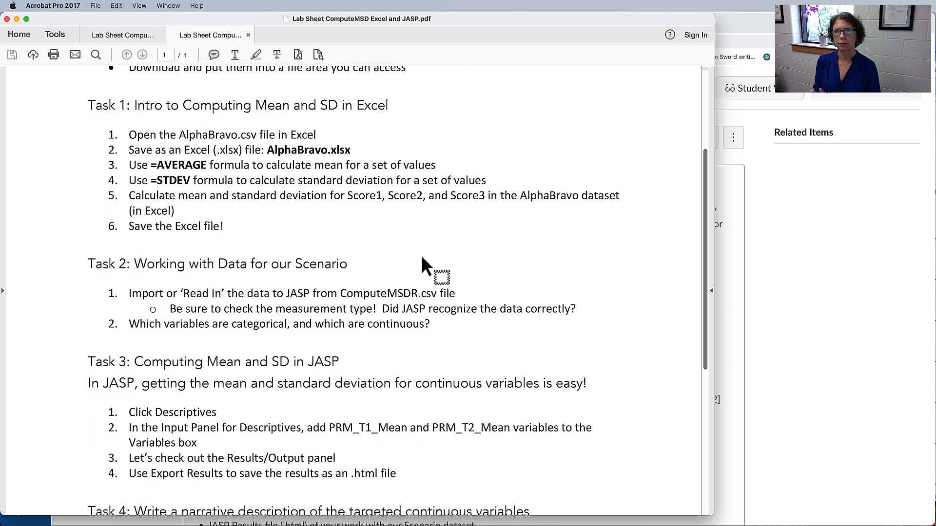
{"action": "left_click_drag", "start_coordinate": [180, 88], "coordinate": [353, 89]}
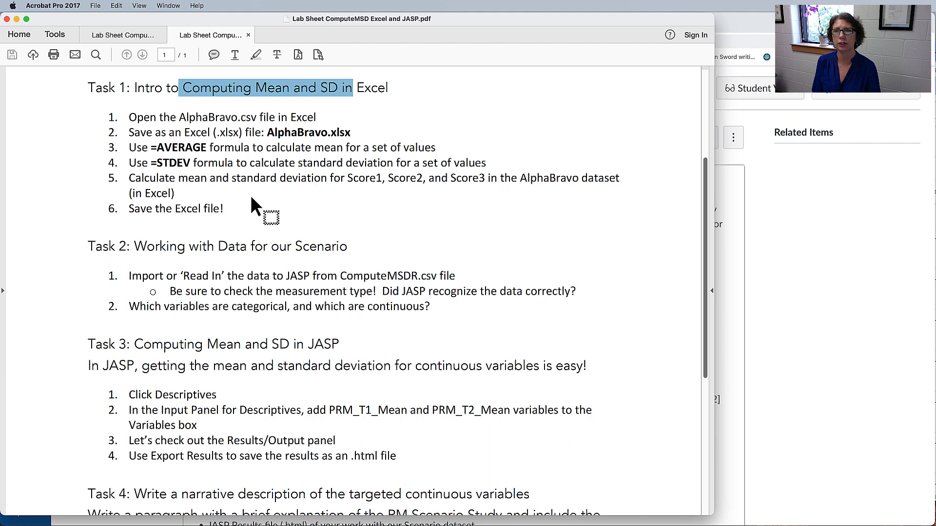
{"action": "left_click", "coordinate": [184, 118]}
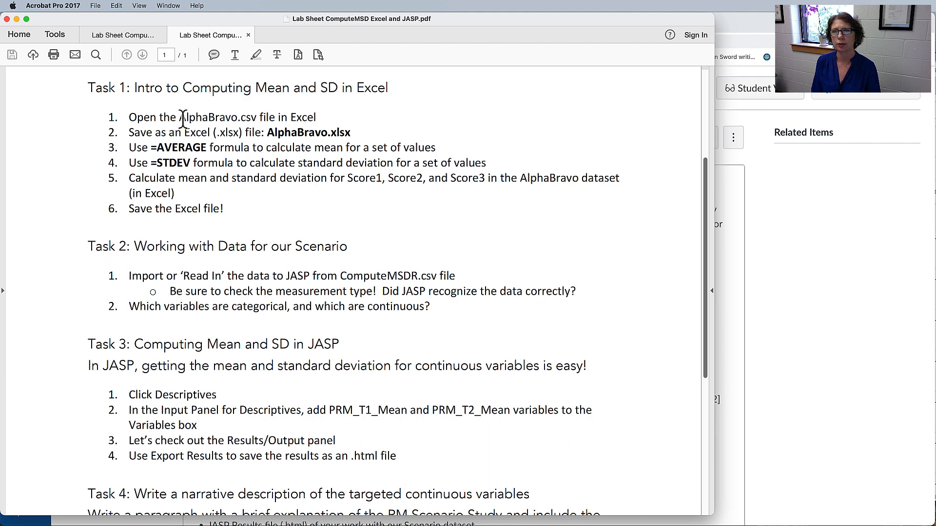
{"action": "left_click_drag", "start_coordinate": [181, 118], "coordinate": [287, 118]}
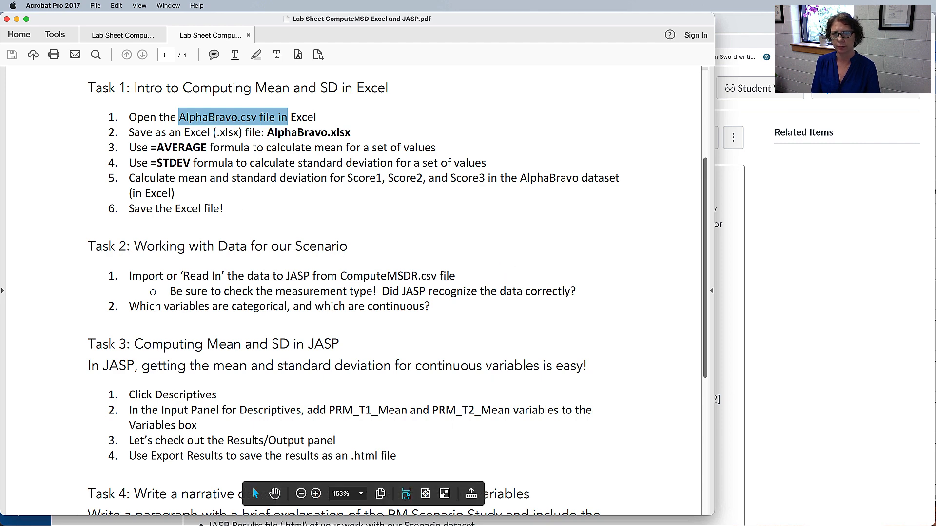
- Open AlphaBravo.csv from the RM1 HW folder in Excel and enlarge its window to fill the screen
{"action": "key", "text": "super+Tab"}
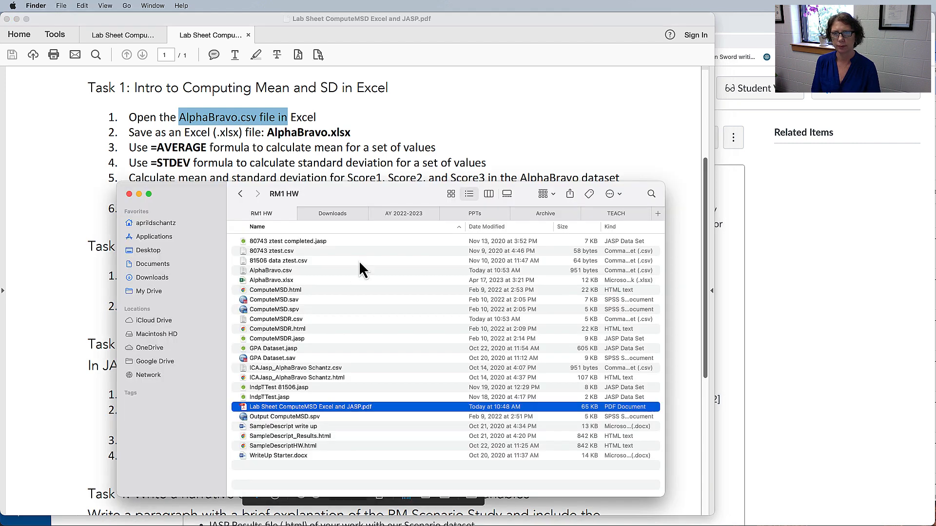
{"action": "left_click", "coordinate": [285, 272]}
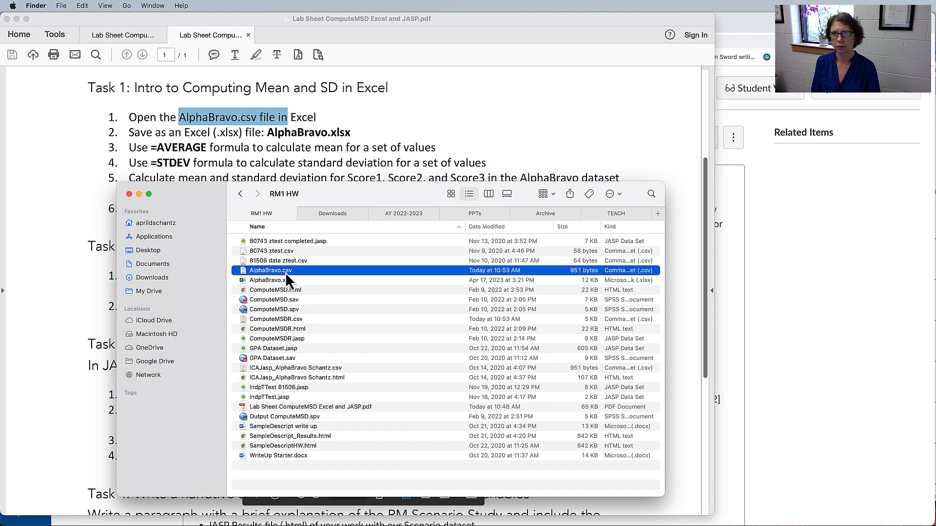
{"action": "double_click", "coordinate": [260, 272]}
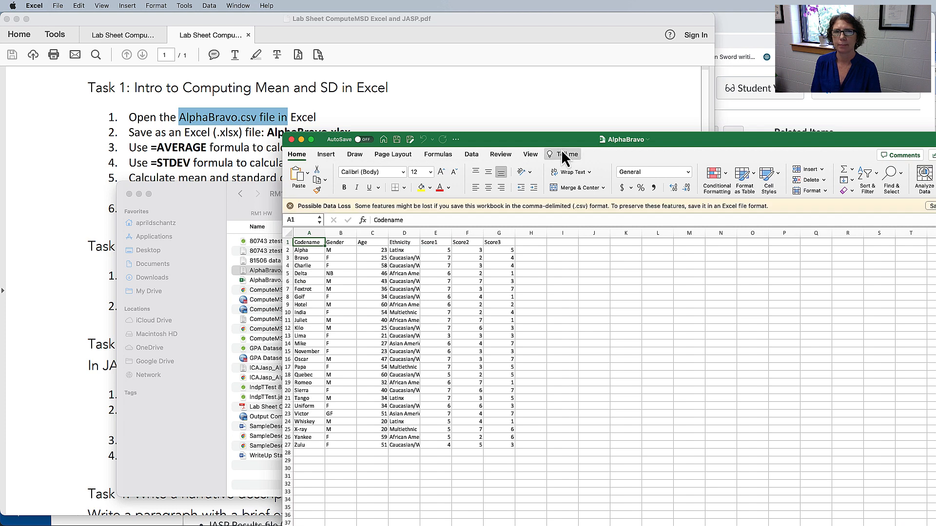
{"action": "left_click_drag", "start_coordinate": [705, 138], "coordinate": [426, 19]}
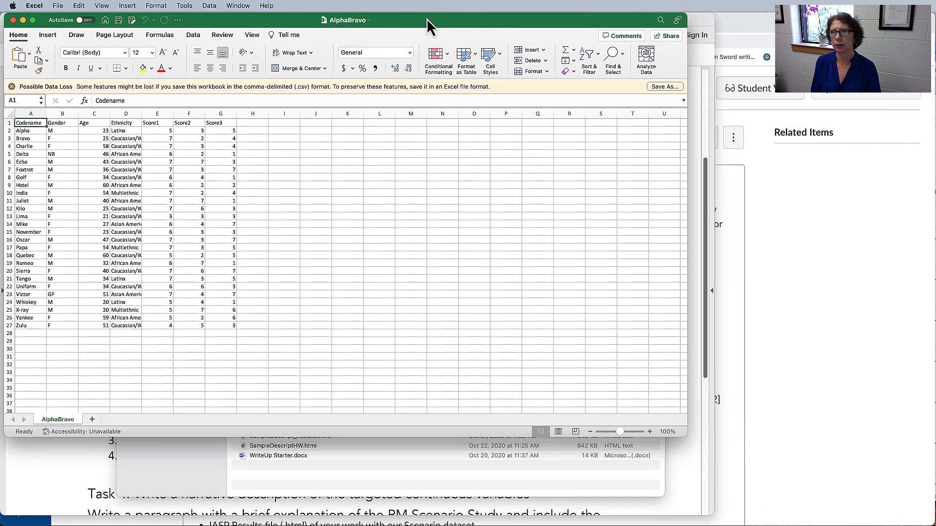
{"action": "left_click_drag", "start_coordinate": [683, 436], "coordinate": [925, 524]}
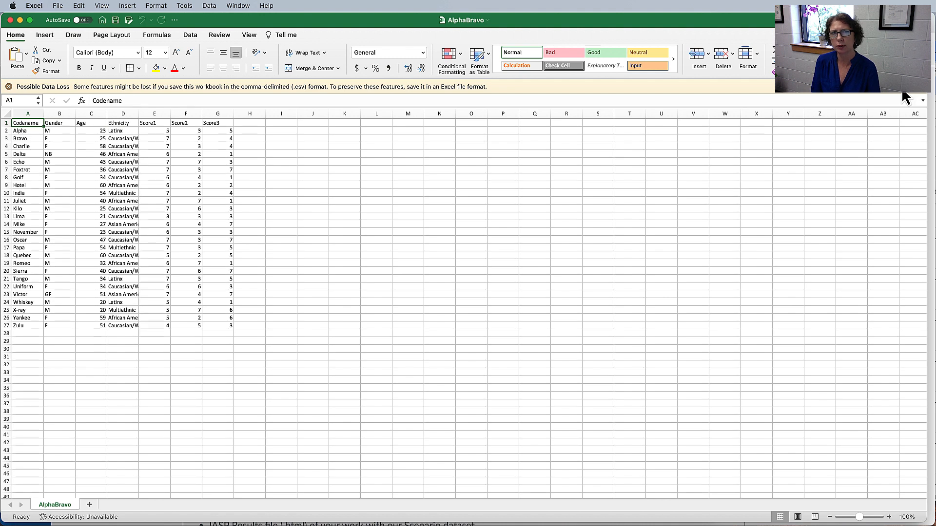
- Save the file as an Excel Workbook named AlphaBravo.xlsx in the RM1 HW folder, replacing the existing one
{"action": "key", "text": "super+shift+s"}
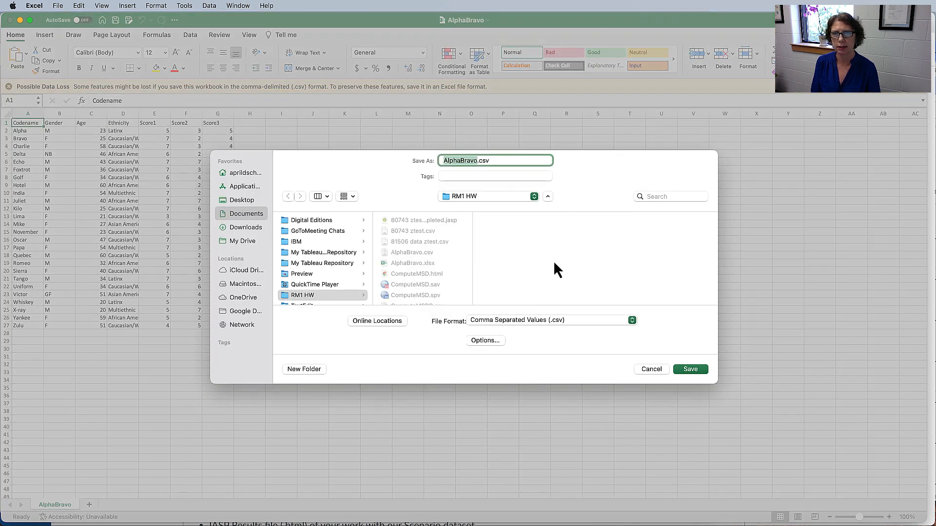
{"action": "left_click", "coordinate": [533, 323]}
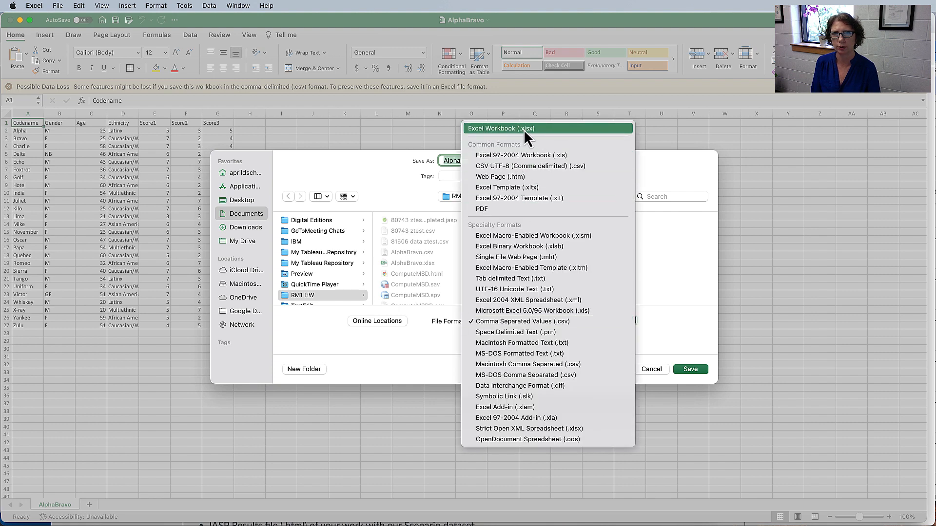
{"action": "left_click", "coordinate": [540, 130]}
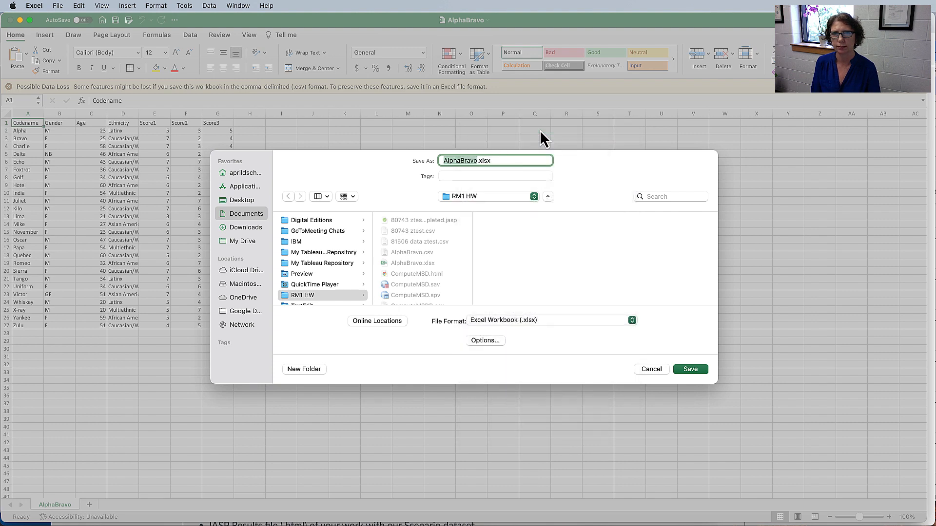
{"action": "left_click", "coordinate": [690, 370]}
{"action": "left_click", "coordinate": [506, 318]}
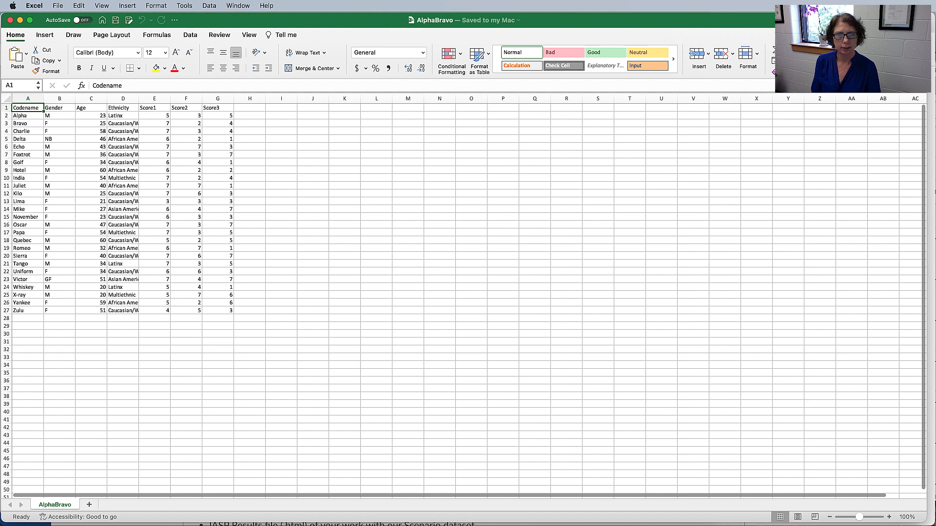
- Magnify the AlphaBravo worksheet to 230% zoom
{"action": "left_click", "coordinate": [889, 517]}
{"action": "left_click", "coordinate": [889, 517]}
{"action": "left_click", "coordinate": [889, 517]}
{"action": "left_click", "coordinate": [889, 518]}
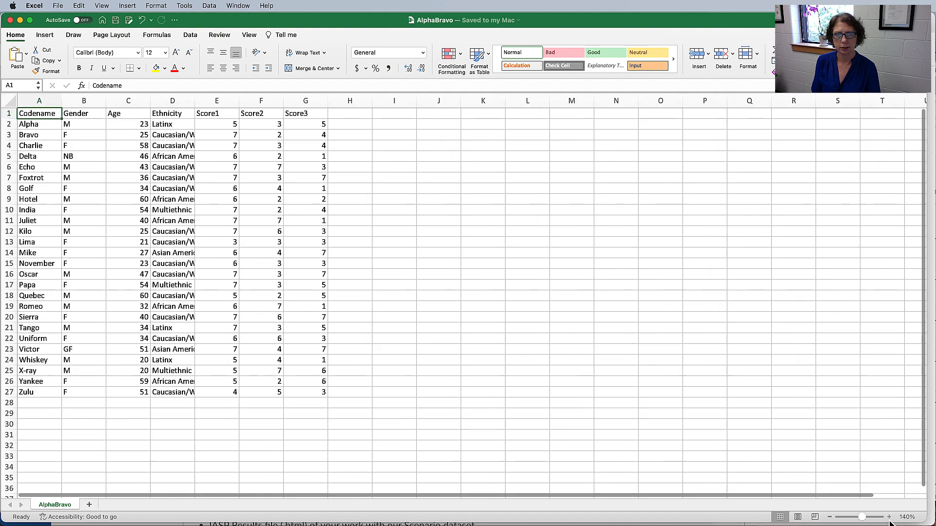
{"action": "left_click", "coordinate": [889, 517]}
{"action": "left_click", "coordinate": [889, 517]}
{"action": "left_click", "coordinate": [888, 518]}
{"action": "left_click", "coordinate": [888, 518]}
{"action": "left_click", "coordinate": [888, 518]}
{"action": "left_click", "coordinate": [889, 517]}
{"action": "left_click", "coordinate": [889, 518]}
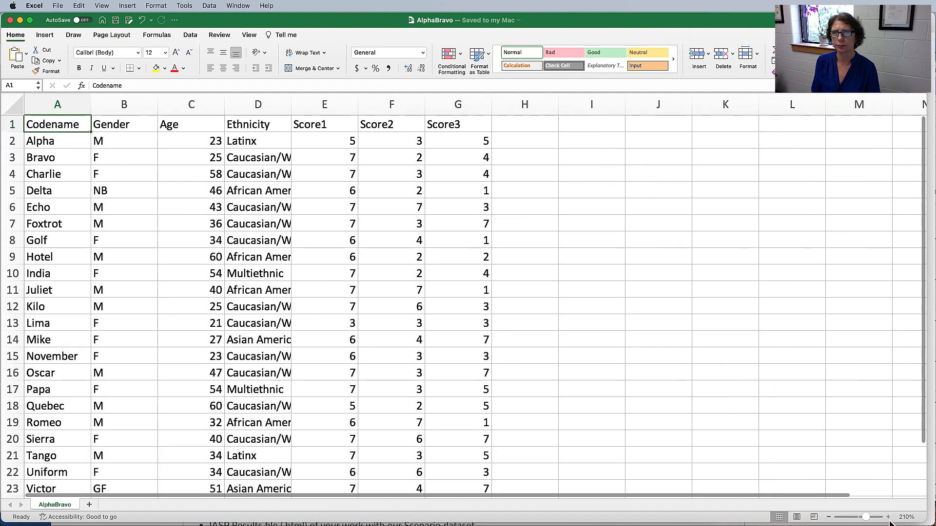
{"action": "left_click", "coordinate": [888, 517]}
{"action": "left_click", "coordinate": [889, 517]}
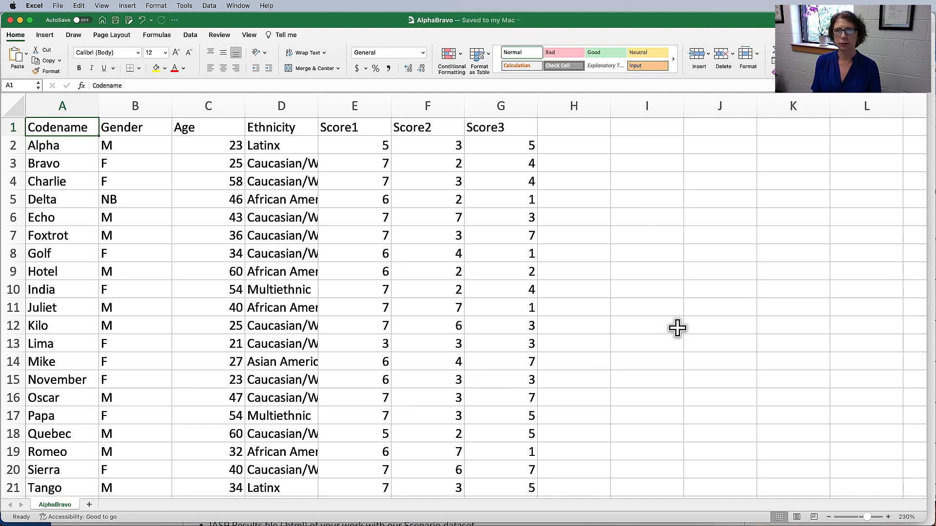
- Widen the Ethnicity column until its longest entries show in full, and look through the codename rows from Alpha to Zulu
{"action": "left_click_drag", "start_coordinate": [318, 108], "coordinate": [378, 109]}
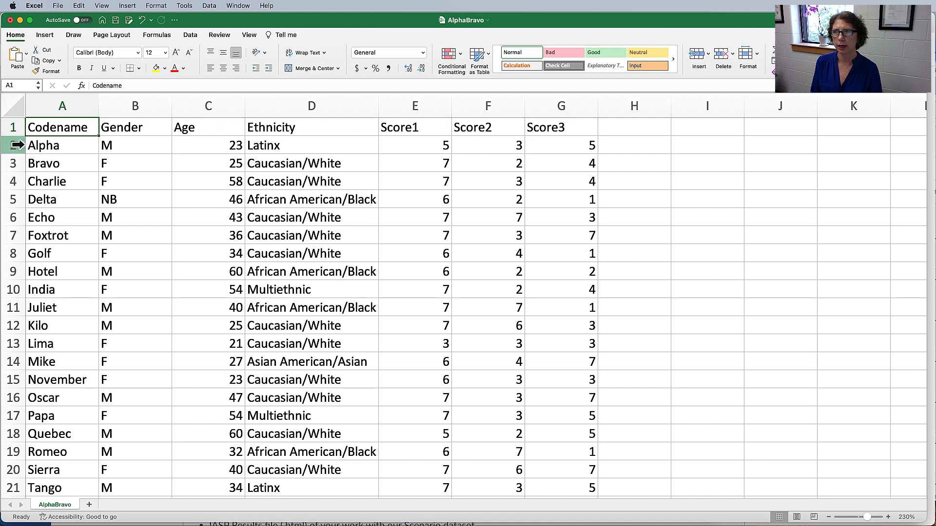
{"action": "scroll", "coordinate": [41, 194], "scroll_direction": "down", "scroll_amount": 5}
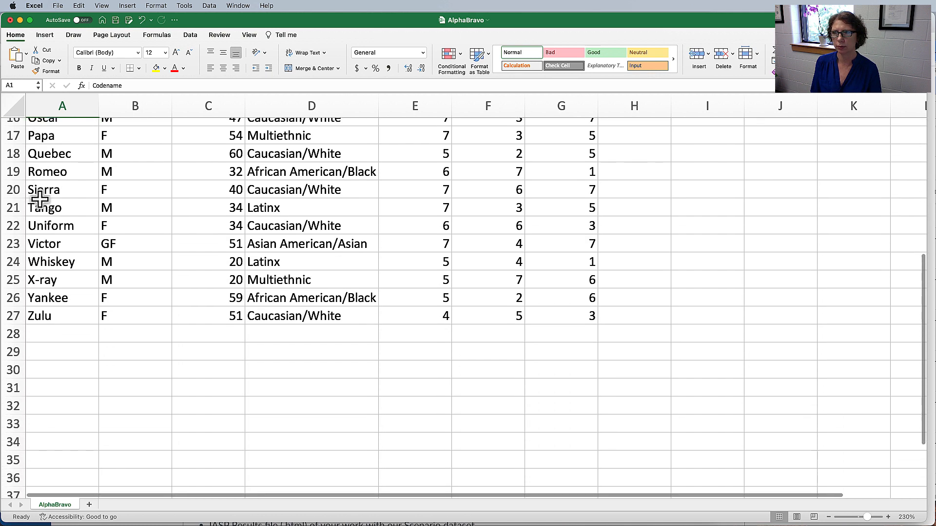
{"action": "scroll", "coordinate": [41, 198], "scroll_direction": "up", "scroll_amount": 5}
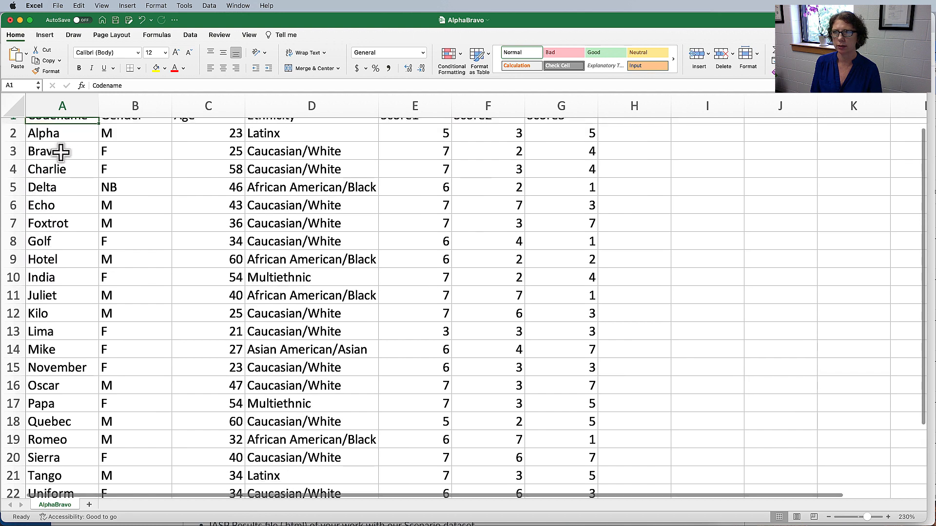
{"action": "scroll", "coordinate": [61, 152], "scroll_direction": "up", "scroll_amount": 1}
{"action": "scroll", "coordinate": [70, 248], "scroll_direction": "down", "scroll_amount": 3}
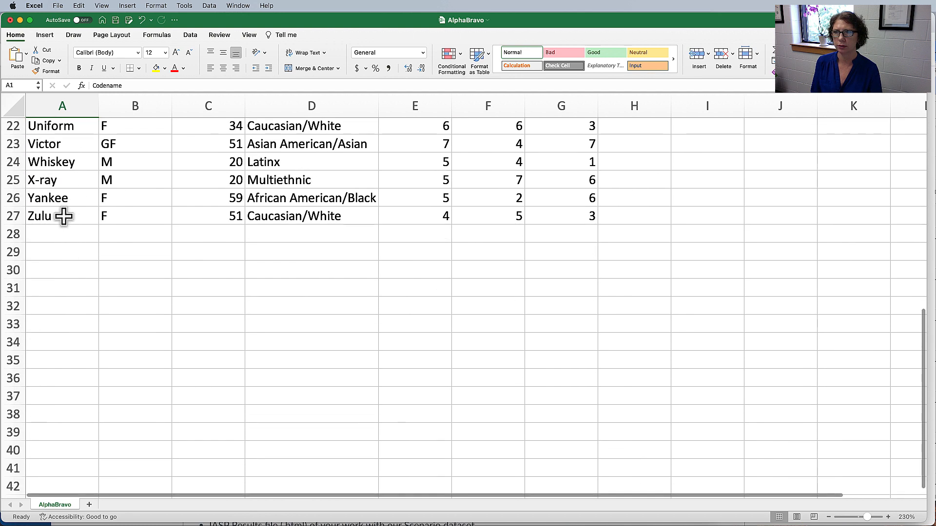
{"action": "scroll", "coordinate": [111, 261], "scroll_direction": "up", "scroll_amount": 6}
{"action": "scroll", "coordinate": [112, 259], "scroll_direction": "up", "scroll_amount": 2}
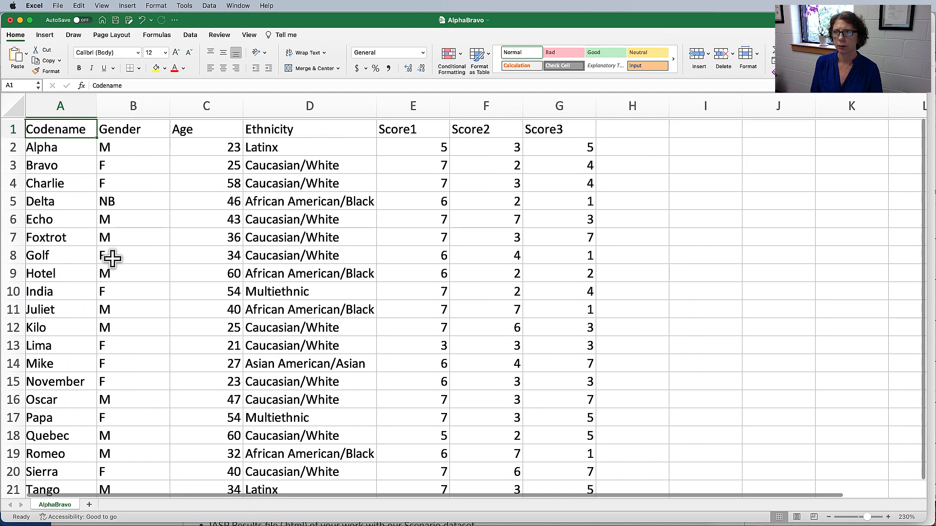
- Freeze the top row with the variable names and check the header against the rows further down
{"action": "left_click", "coordinate": [13, 127]}
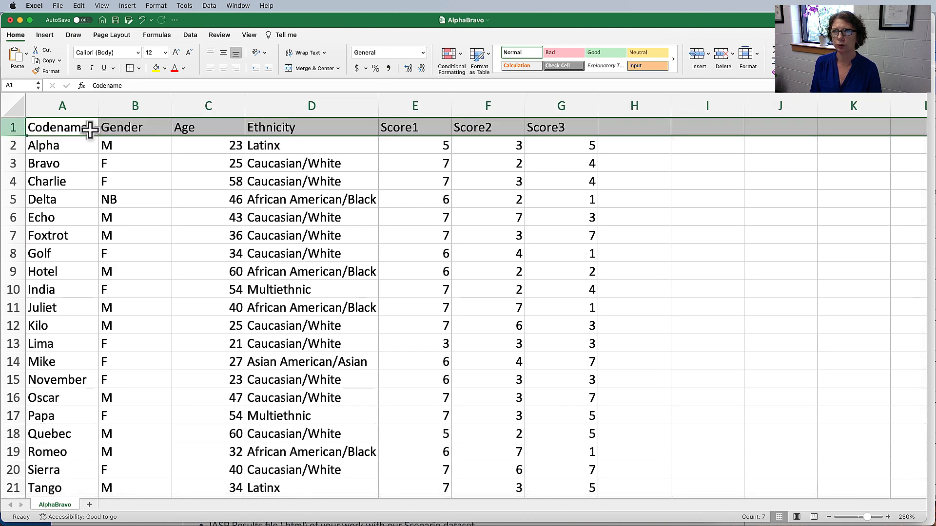
{"action": "scroll", "coordinate": [327, 229], "scroll_direction": "down", "scroll_amount": 2}
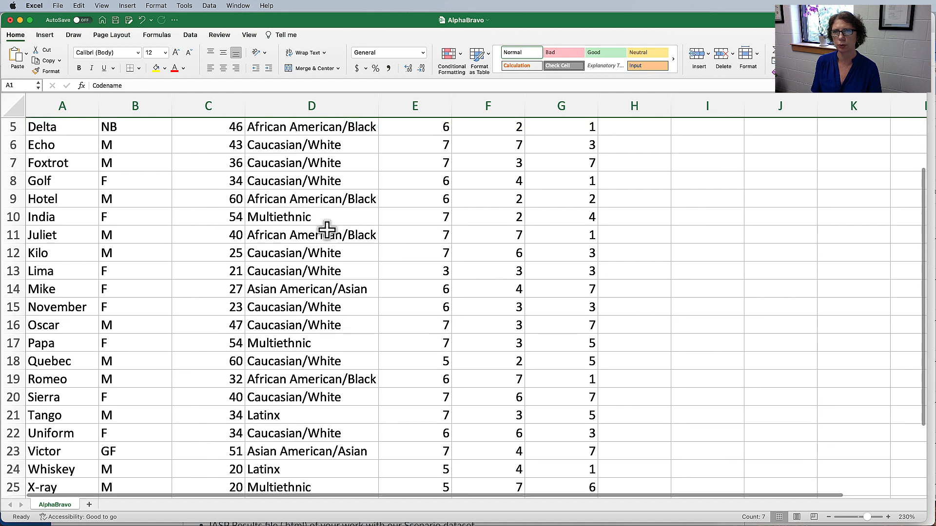
{"action": "scroll", "coordinate": [328, 214], "scroll_direction": "up", "scroll_amount": 2}
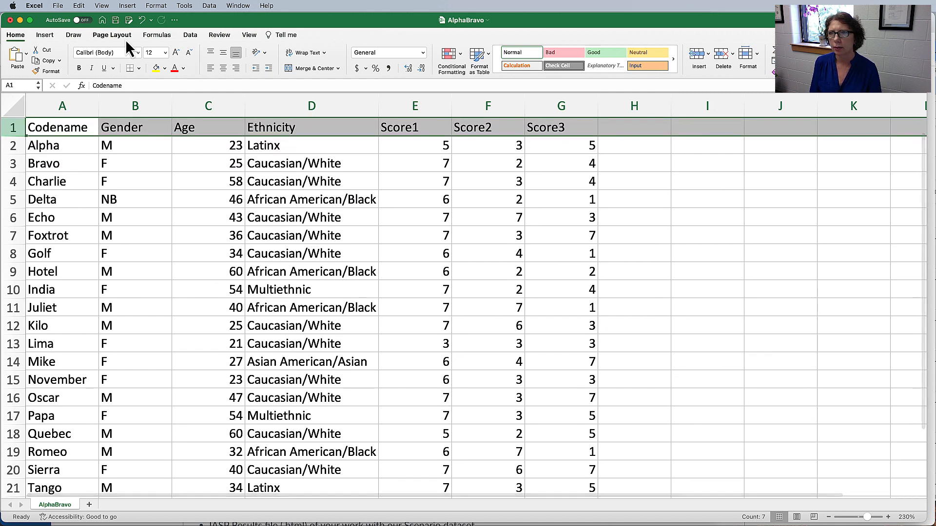
{"action": "left_click", "coordinate": [249, 35]}
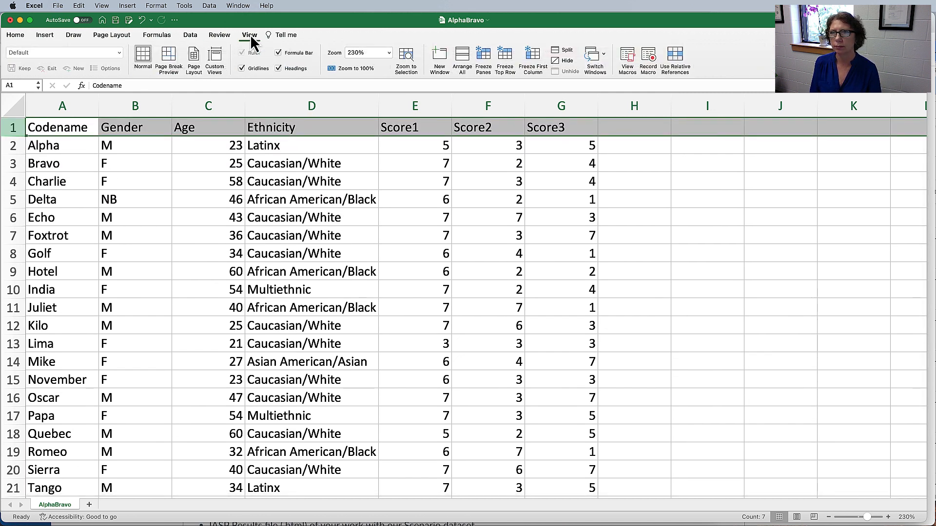
{"action": "left_click", "coordinate": [505, 55]}
{"action": "scroll", "coordinate": [307, 254], "scroll_direction": "down", "scroll_amount": 6}
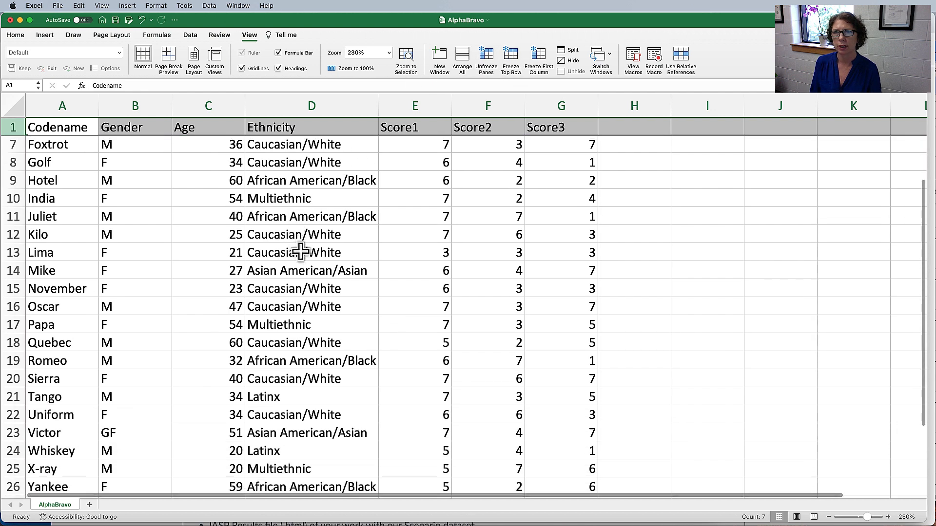
{"action": "scroll", "coordinate": [301, 252], "scroll_direction": "up", "scroll_amount": 3}
{"action": "scroll", "coordinate": [302, 249], "scroll_direction": "down", "scroll_amount": 8}
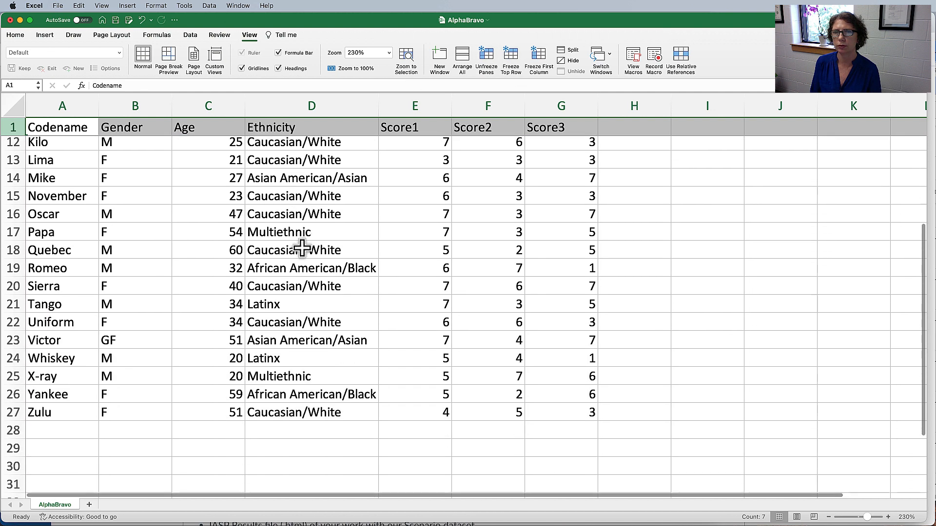
{"action": "scroll", "coordinate": [302, 249], "scroll_direction": "down", "scroll_amount": 3}
{"action": "scroll", "coordinate": [302, 249], "scroll_direction": "up", "scroll_amount": 12}
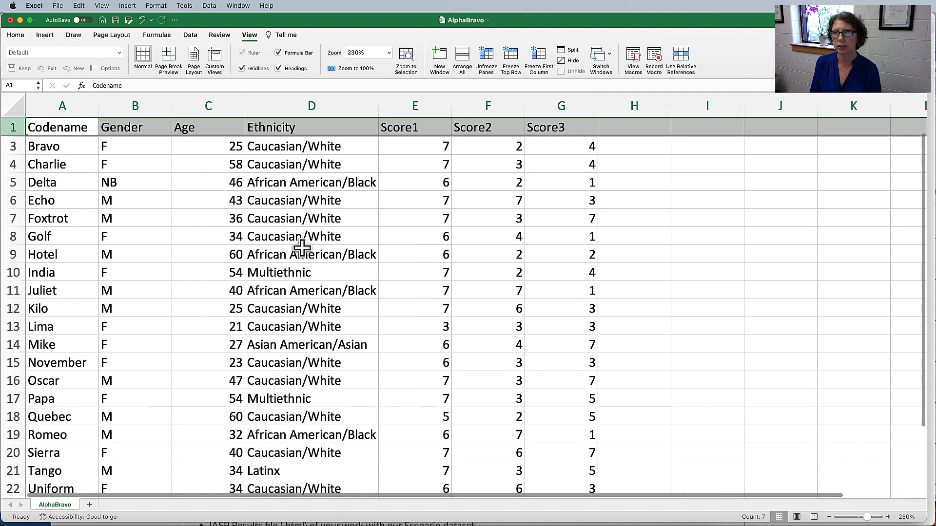
{"action": "scroll", "coordinate": [302, 248], "scroll_direction": "up", "scroll_amount": 1}
{"action": "scroll", "coordinate": [303, 249], "scroll_direction": "down", "scroll_amount": 1}
{"action": "scroll", "coordinate": [302, 248], "scroll_direction": "up", "scroll_amount": 1}
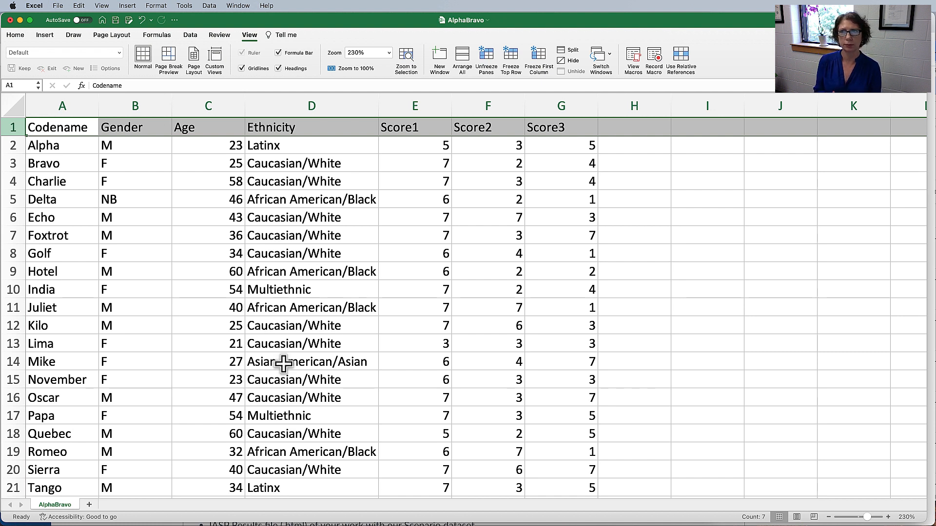
- Examine the Gender column and the different category codes it uses
{"action": "left_click", "coordinate": [154, 106]}
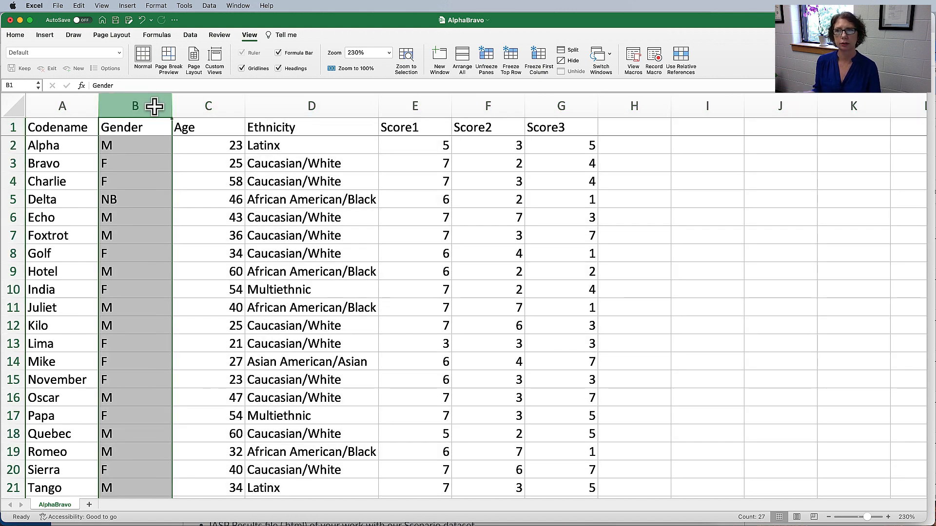
{"action": "left_click", "coordinate": [142, 149]}
{"action": "left_click", "coordinate": [142, 164]}
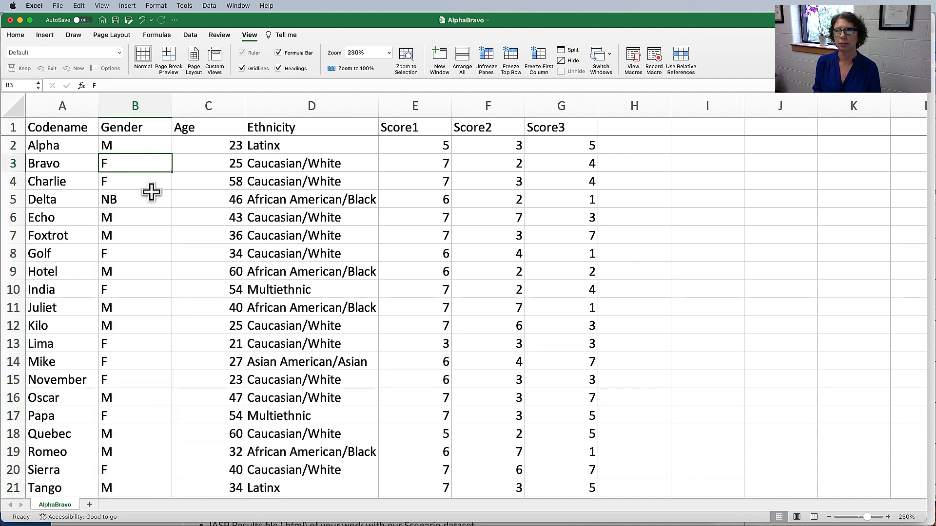
{"action": "left_click", "coordinate": [150, 200]}
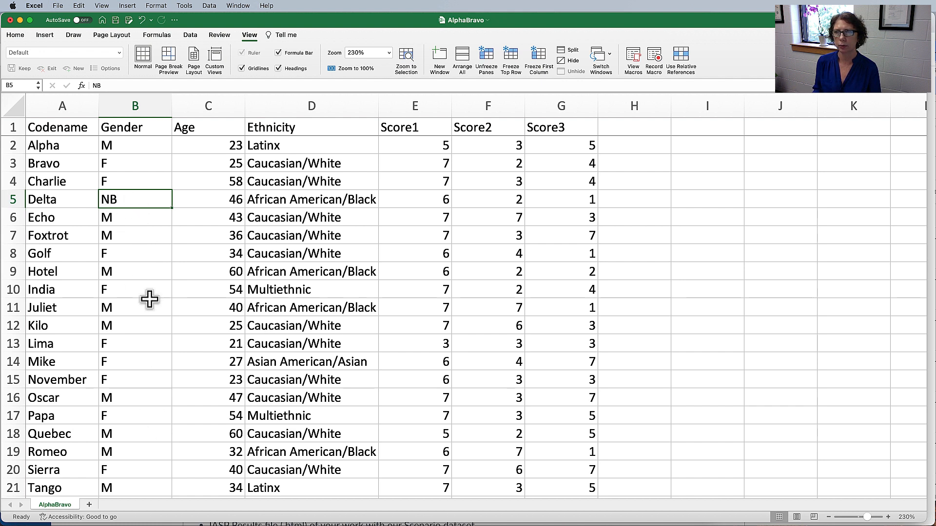
{"action": "scroll", "coordinate": [149, 299], "scroll_direction": "down", "scroll_amount": 5}
{"action": "left_click", "coordinate": [146, 374]}
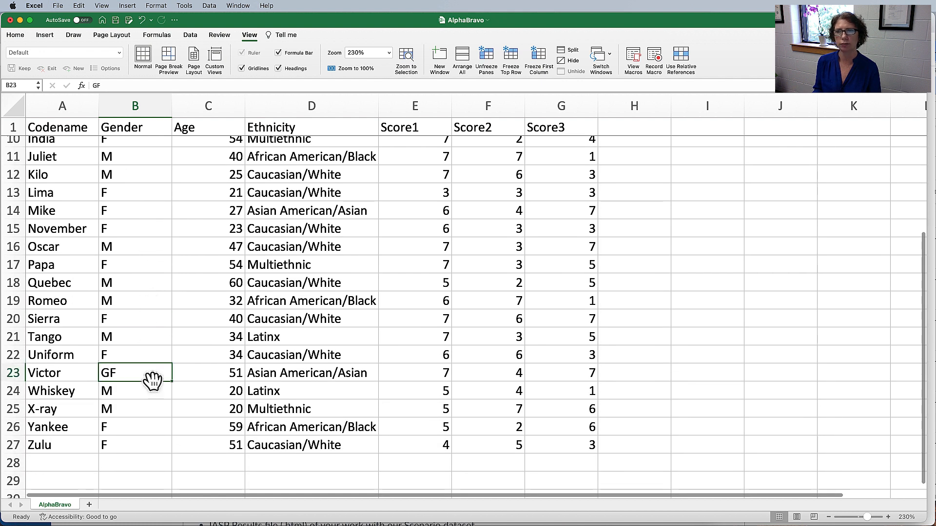
{"action": "scroll", "coordinate": [146, 384], "scroll_direction": "up", "scroll_amount": 2}
{"action": "scroll", "coordinate": [146, 384], "scroll_direction": "up", "scroll_amount": 2}
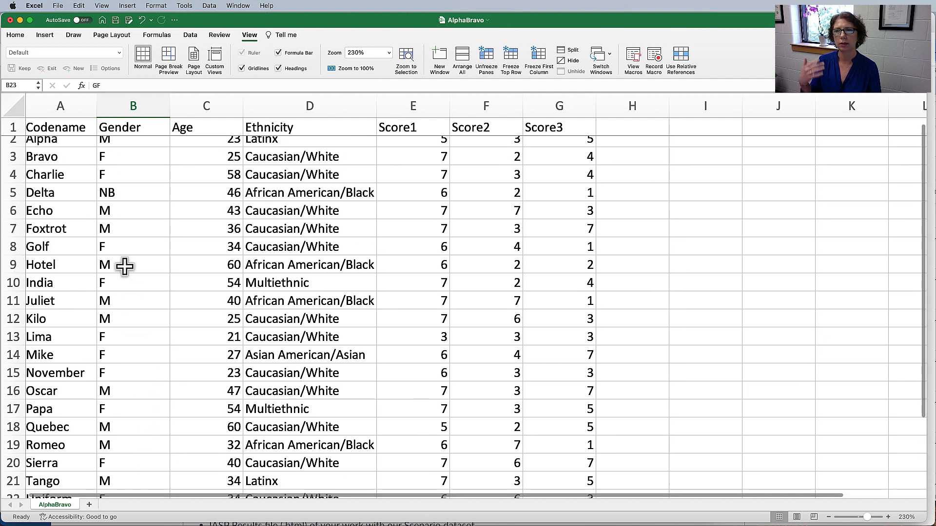
{"action": "scroll", "coordinate": [139, 166], "scroll_direction": "up", "scroll_amount": 1}
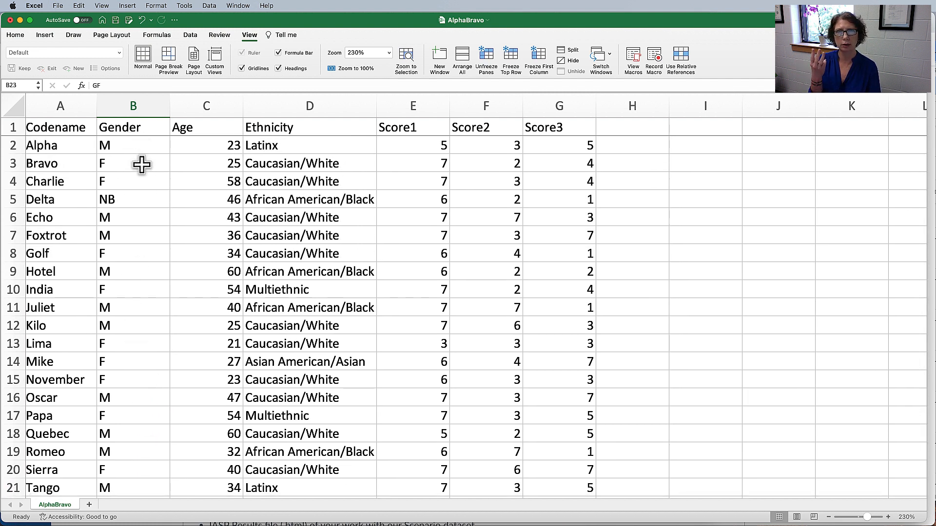
- Examine the values in the Age column and the categories in the Ethnicity column
{"action": "left_click", "coordinate": [209, 106]}
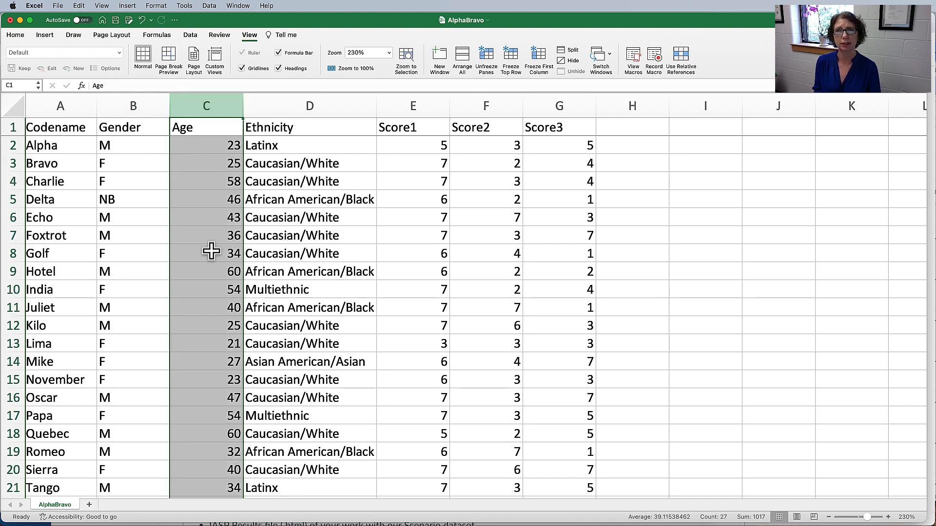
{"action": "scroll", "coordinate": [211, 252], "scroll_direction": "down", "scroll_amount": 3}
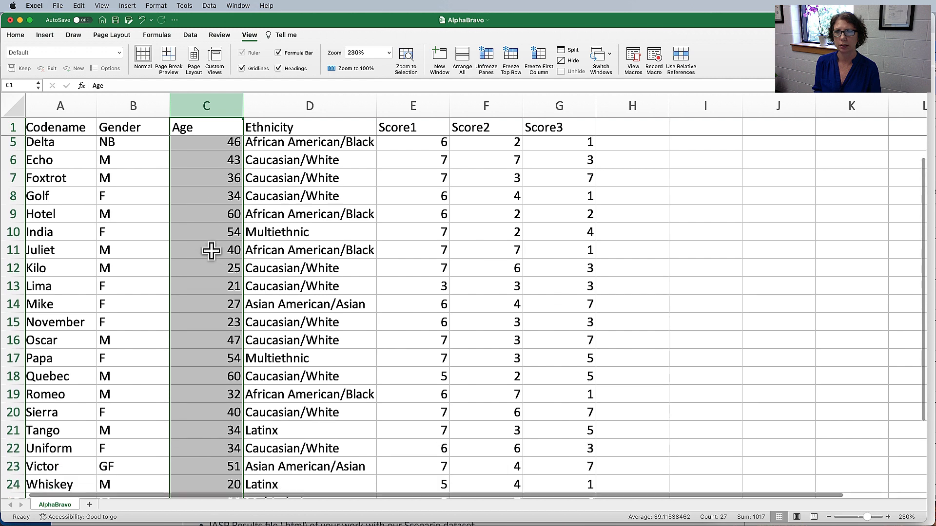
{"action": "scroll", "coordinate": [211, 251], "scroll_direction": "up", "scroll_amount": 3}
{"action": "scroll", "coordinate": [211, 252], "scroll_direction": "down", "scroll_amount": 12}
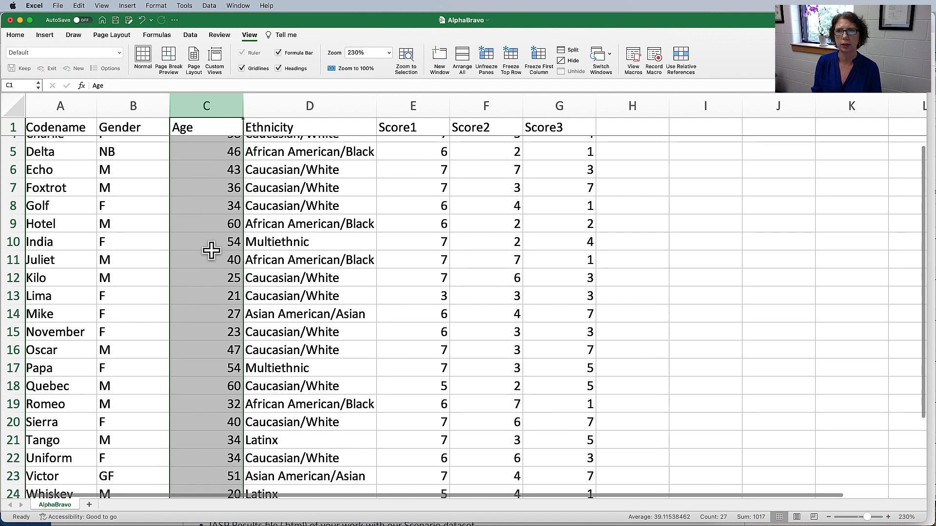
{"action": "scroll", "coordinate": [211, 251], "scroll_direction": "up", "scroll_amount": 12}
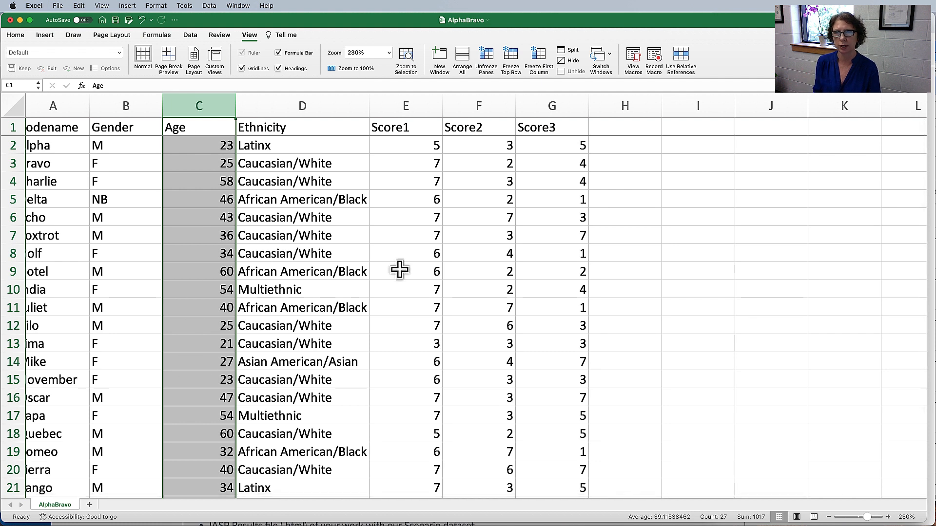
{"action": "left_click", "coordinate": [303, 105]}
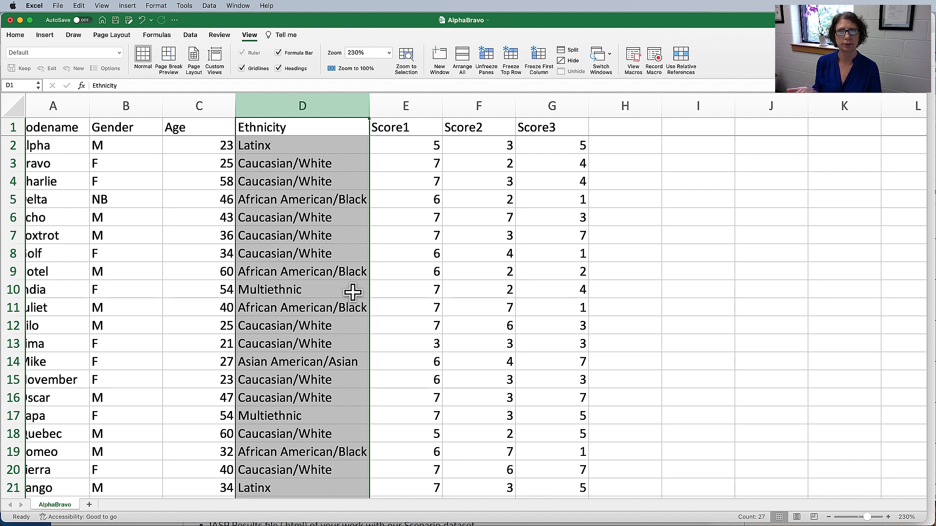
- Look through the Score1, Score2 and Score3 columns down to the empty cells below the data
{"action": "left_click_drag", "start_coordinate": [428, 100], "coordinate": [553, 126]}
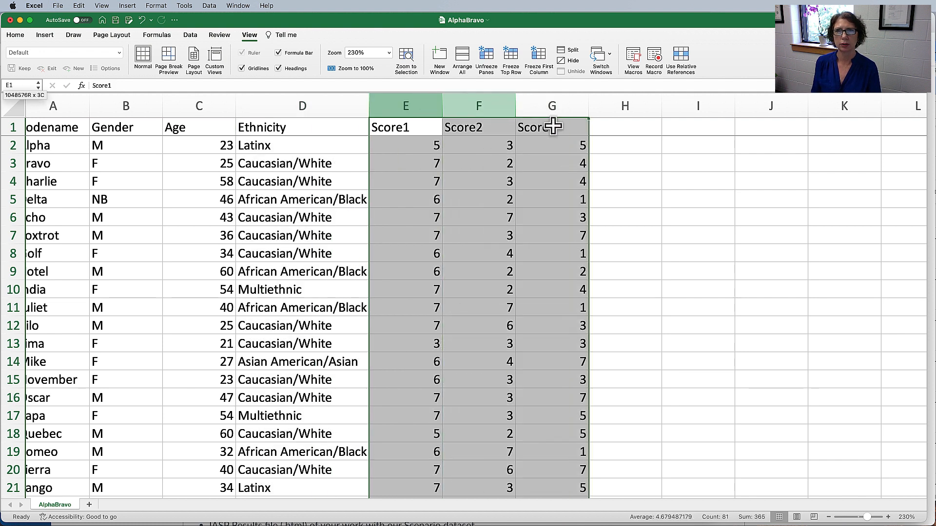
{"action": "scroll", "coordinate": [555, 251], "scroll_direction": "down", "scroll_amount": 5}
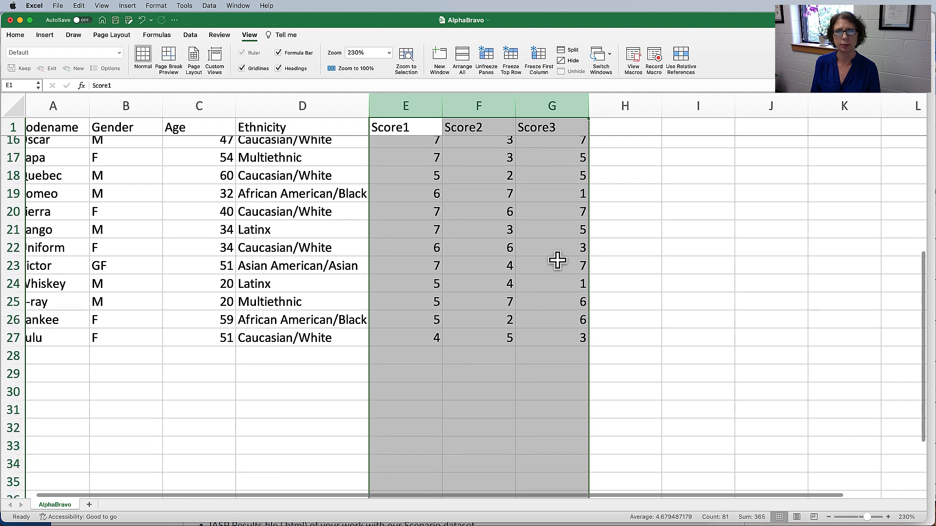
{"action": "scroll", "coordinate": [557, 261], "scroll_direction": "up", "scroll_amount": 5}
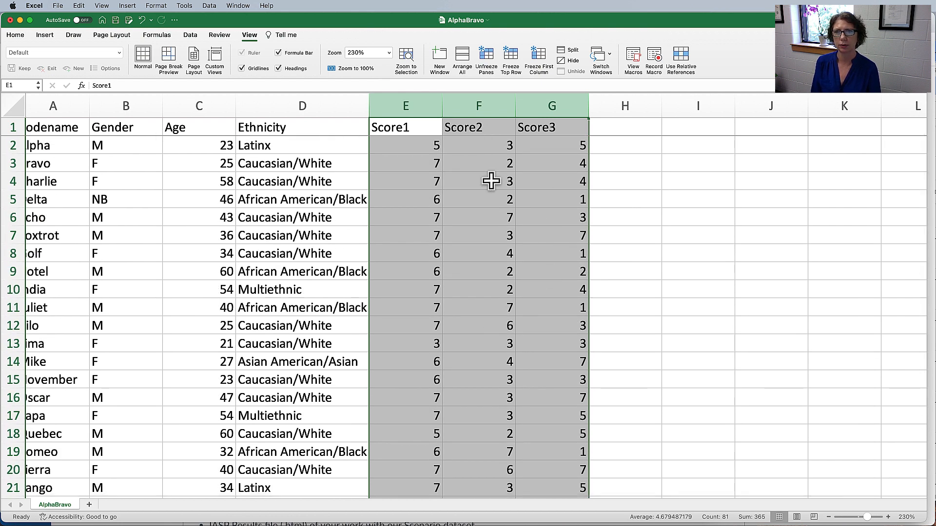
{"action": "scroll", "coordinate": [491, 181], "scroll_direction": "down", "scroll_amount": 6}
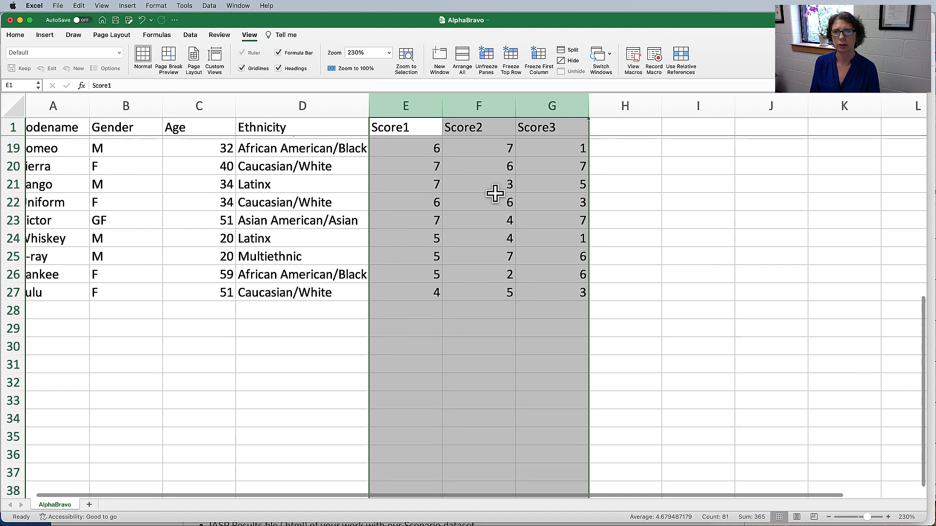
{"action": "left_click", "coordinate": [397, 331]}
- Switch to the lab sheet PDF in Acrobat and read the Task 1 instructions on the =AVERAGE and =STDEV formulas
{"action": "key", "text": "super+Tab"}
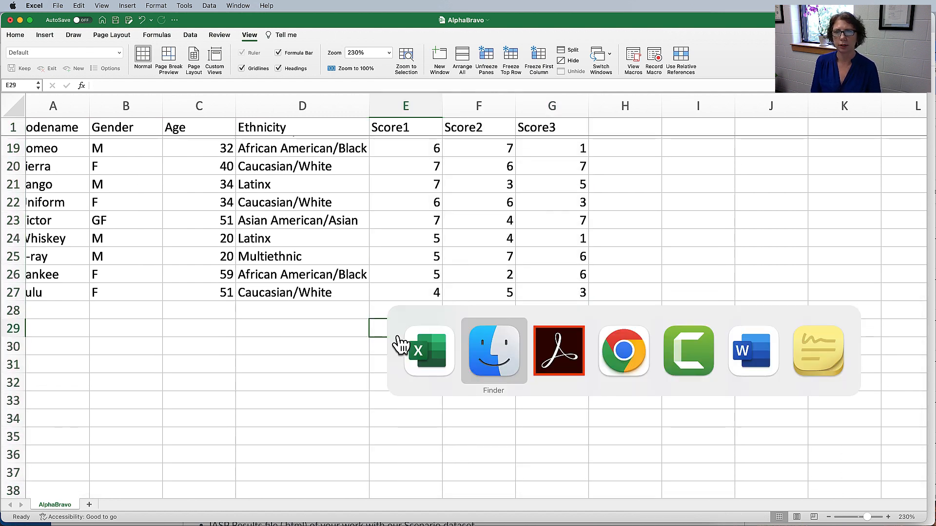
{"action": "key", "text": "super+Tab"}
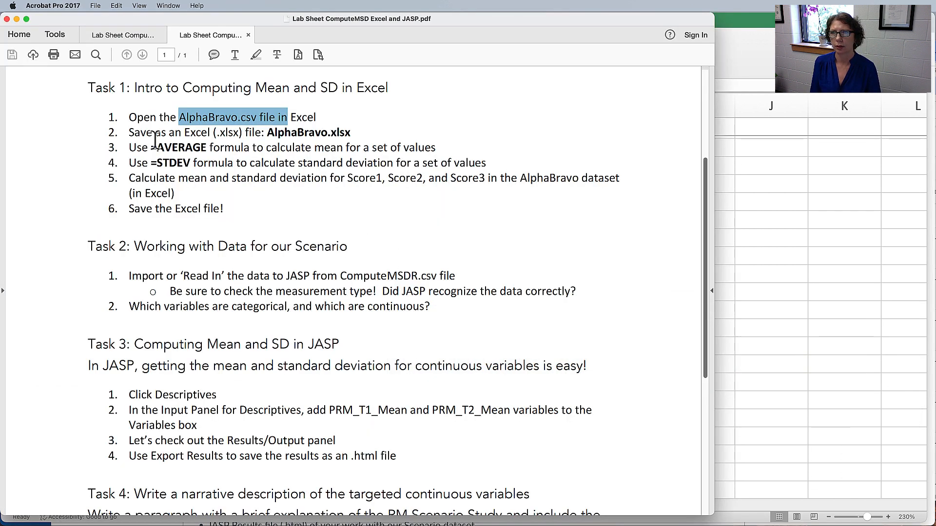
{"action": "left_click_drag", "start_coordinate": [130, 148], "coordinate": [353, 149]}
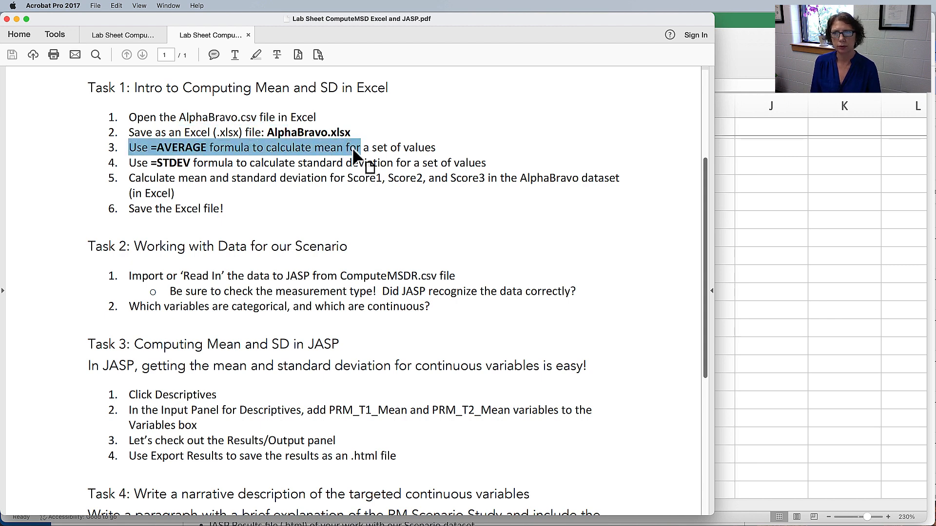
{"action": "left_click_drag", "start_coordinate": [130, 164], "coordinate": [363, 164]}
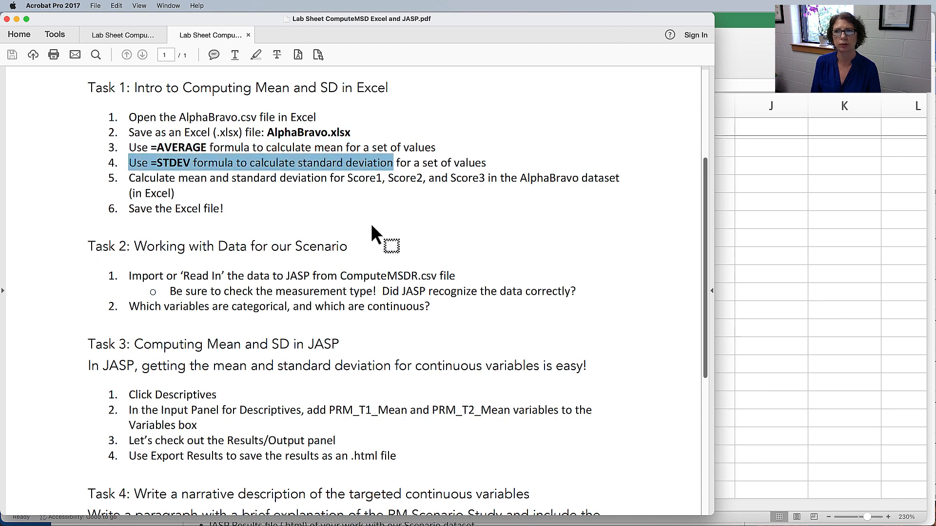
- Switch to the AlphaBravo workbook in Excel and calculate the Score1 mean in E28 with =AVERAGE(E2:E27)
{"action": "key", "text": "super+Tab"}
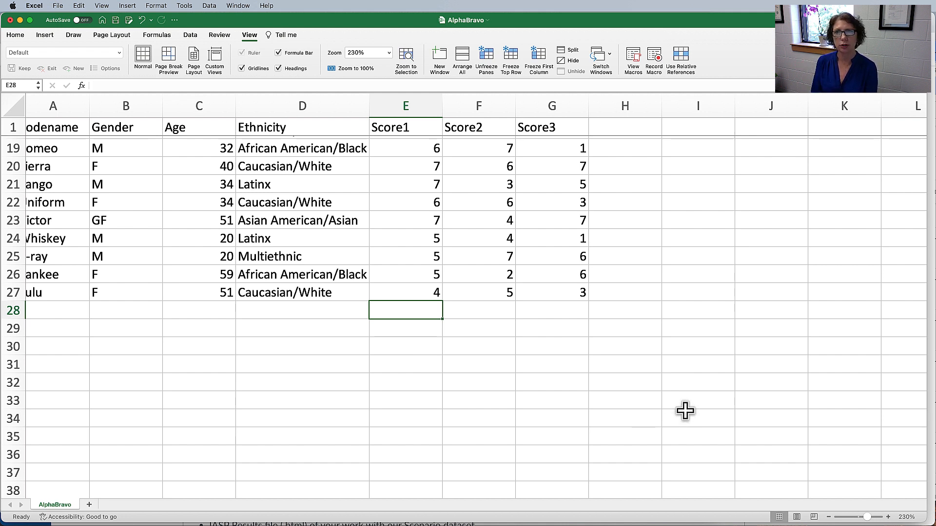
{"action": "type", "text": "="}
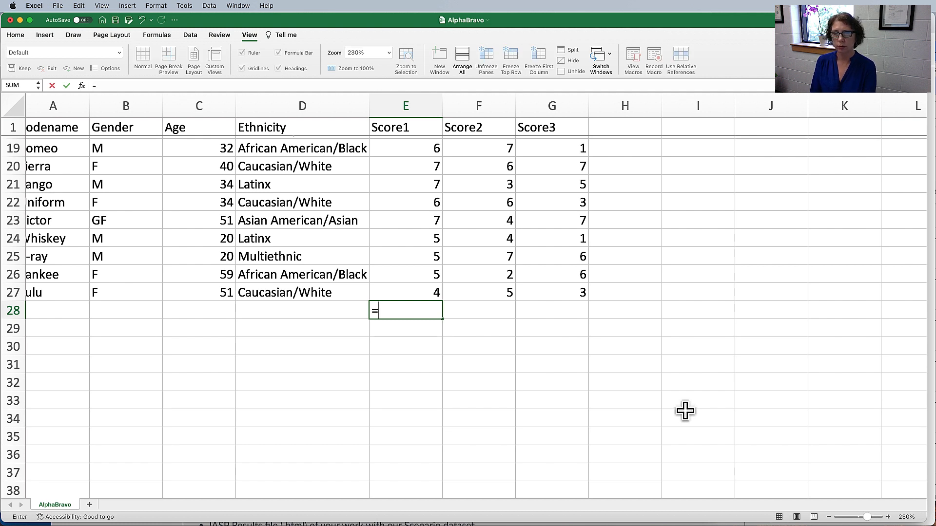
{"action": "type", "text": "av"}
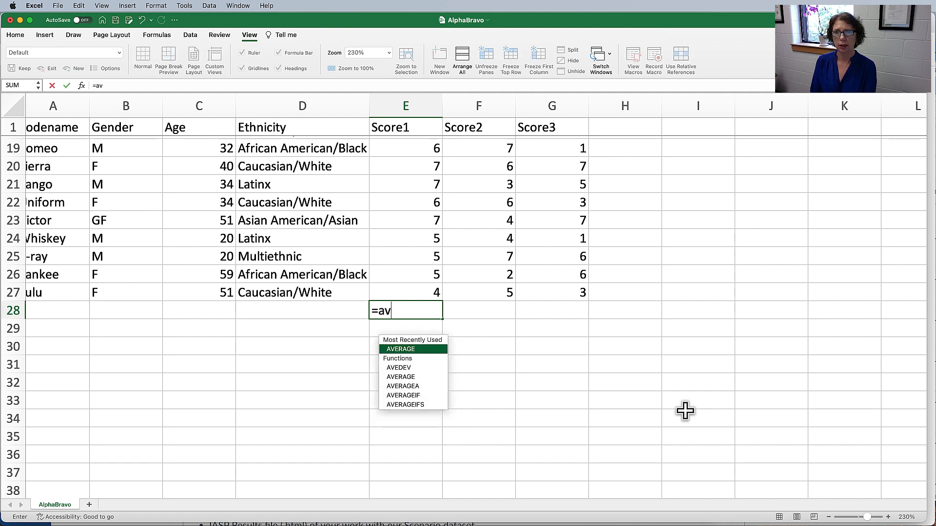
{"action": "double_click", "coordinate": [408, 350]}
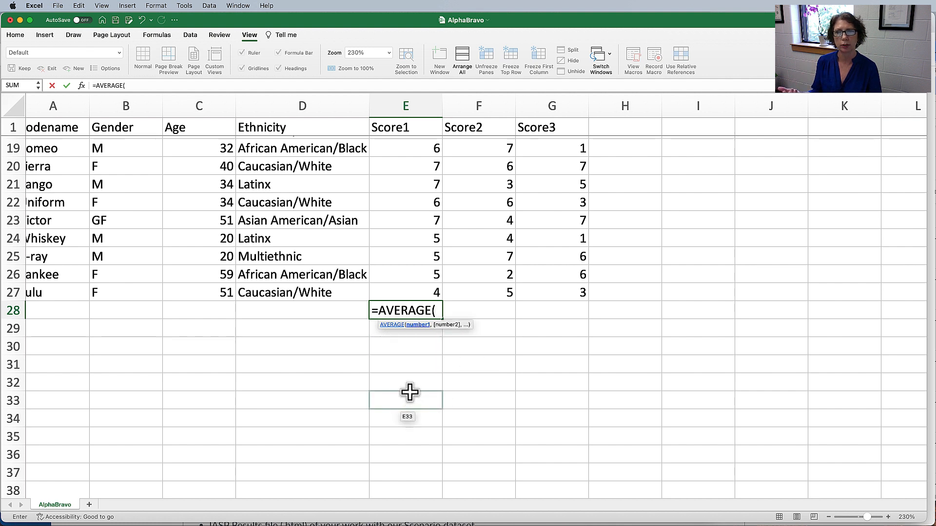
{"action": "scroll", "coordinate": [426, 385], "scroll_direction": "up", "scroll_amount": 6}
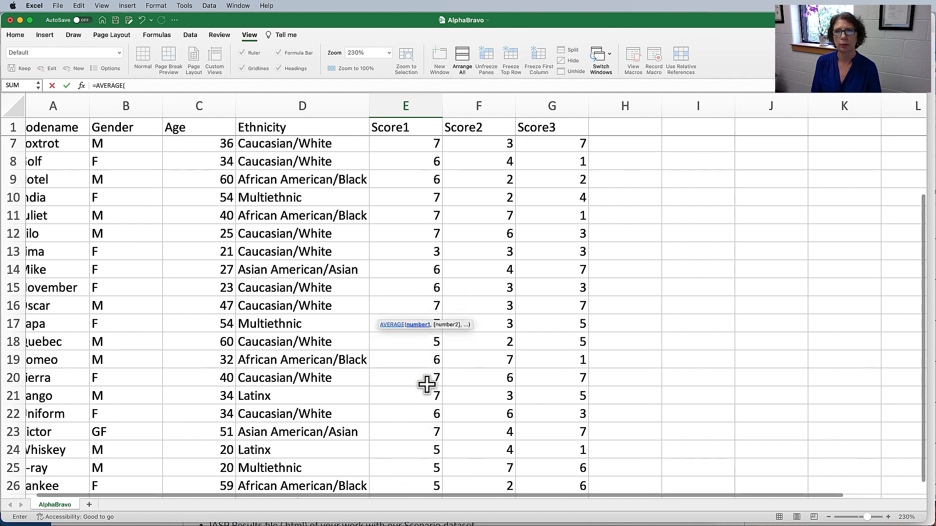
{"action": "scroll", "coordinate": [404, 185], "scroll_direction": "left", "scroll_amount": 2}
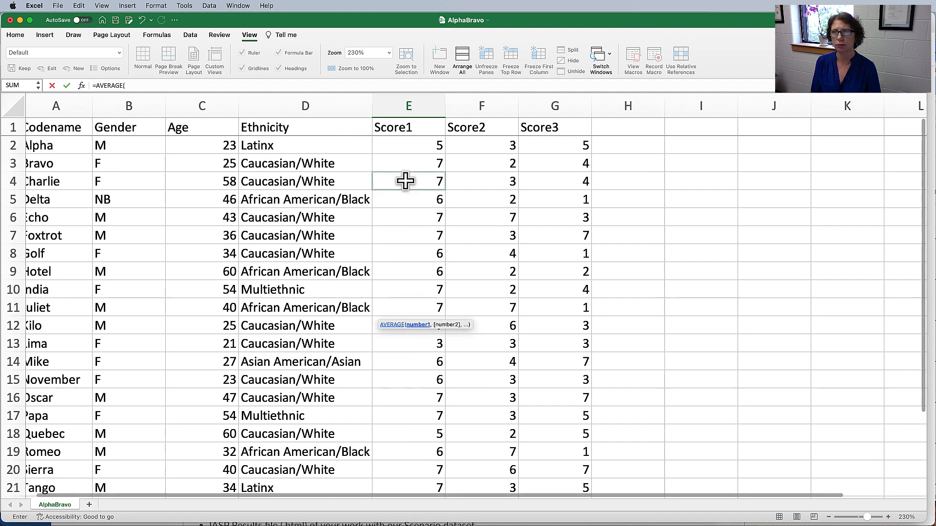
{"action": "left_click_drag", "start_coordinate": [413, 146], "coordinate": [417, 396]}
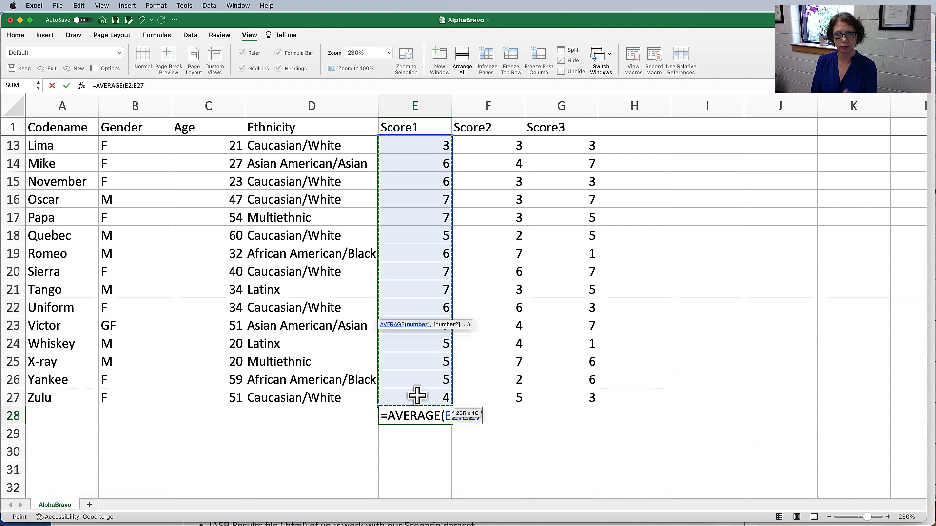
{"action": "type", "text": ")"}
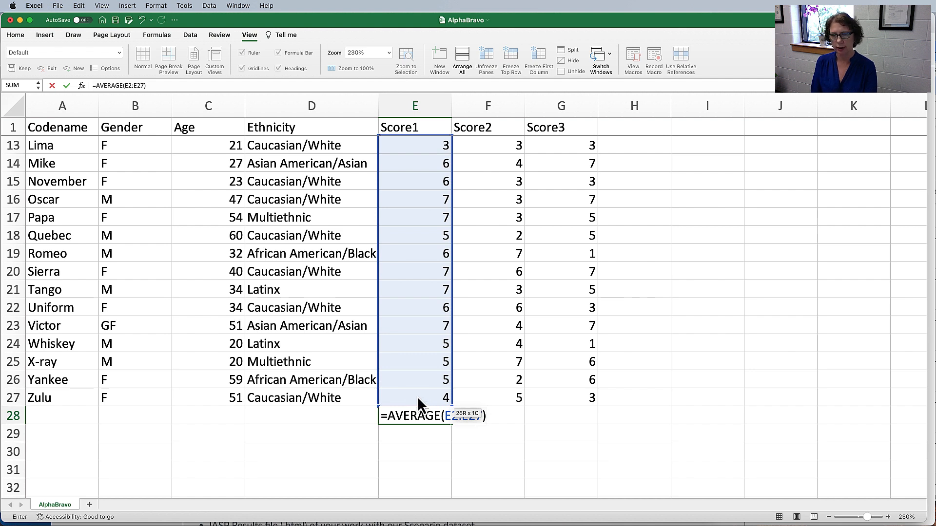
{"action": "key", "text": "Return"}
- Label the row of averages by entering Mean in cell D28
{"action": "left_click", "coordinate": [357, 419]}
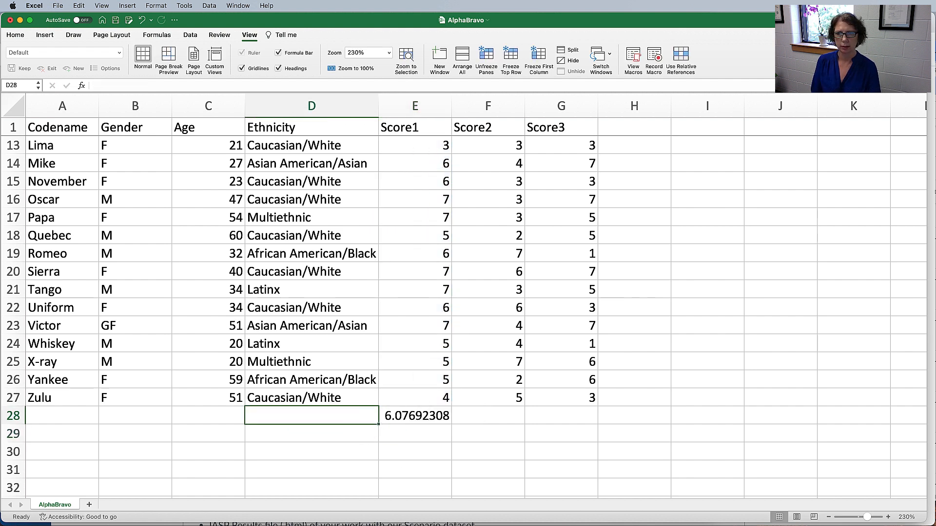
{"action": "type", "text": "Mean"}
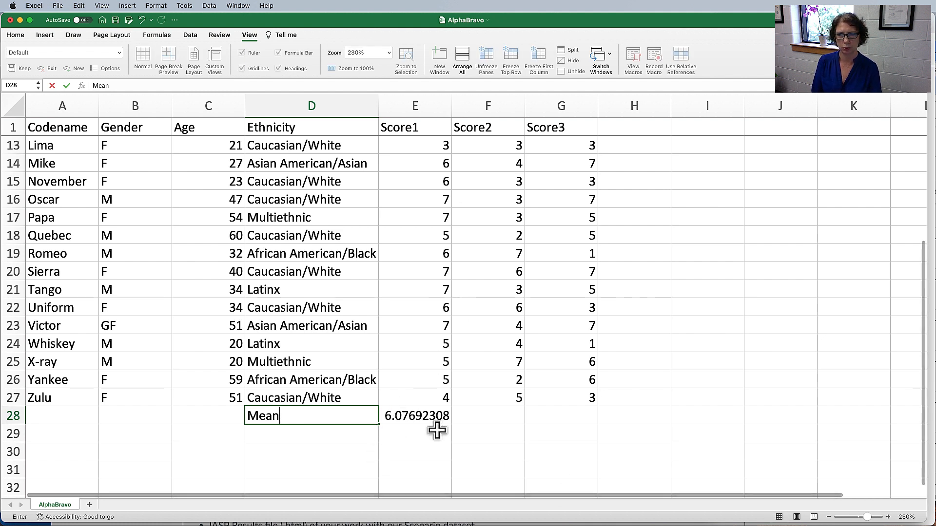
{"action": "left_click", "coordinate": [359, 446]}
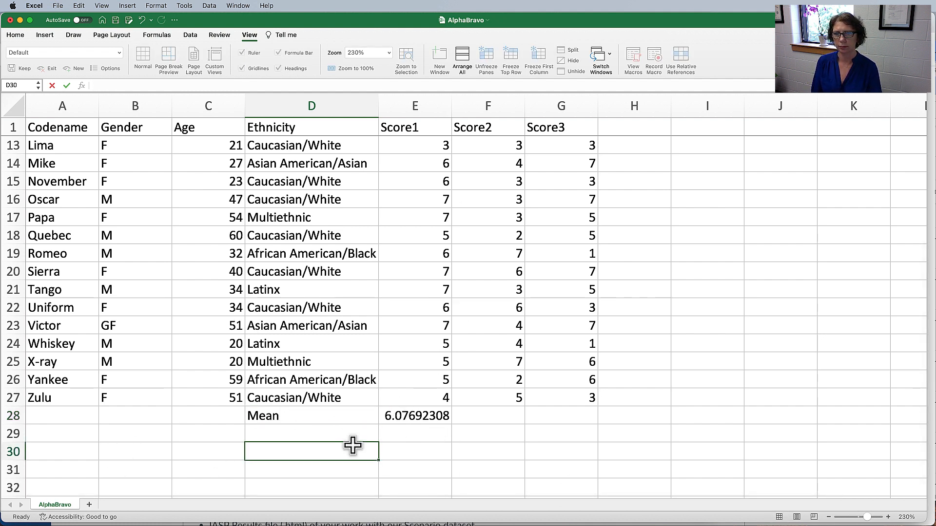
- Review the Score1 mean formula and calculate the Score2 mean in F28 with =AVERAGE(F2:F27)
{"action": "left_click", "coordinate": [421, 418]}
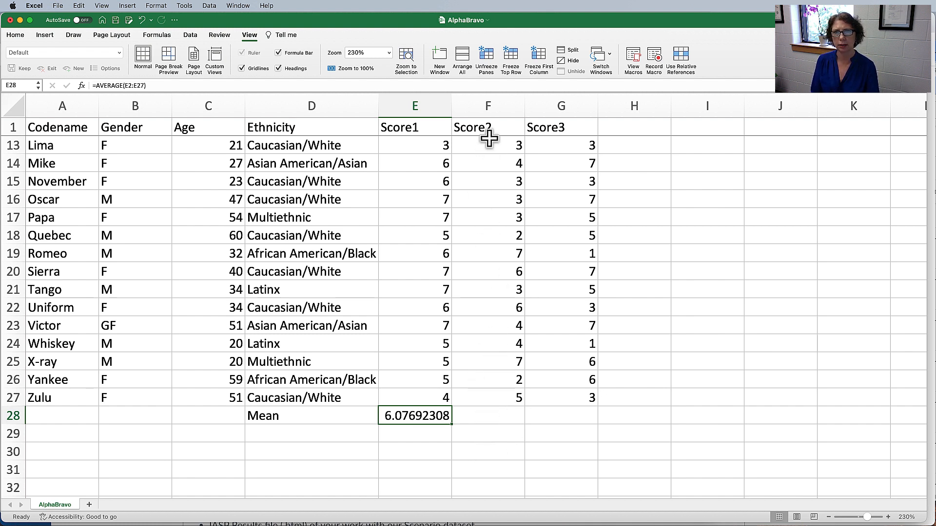
{"action": "left_click", "coordinate": [490, 419]}
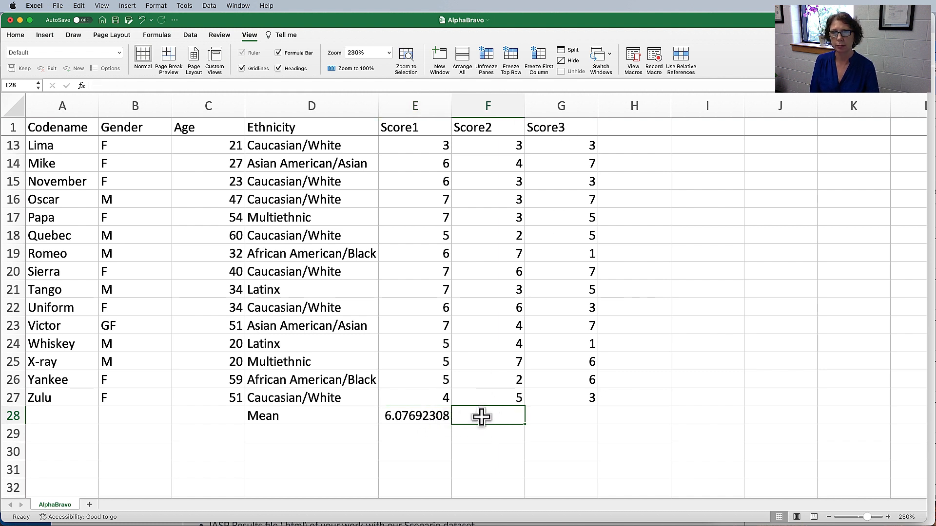
{"action": "left_click", "coordinate": [409, 416]}
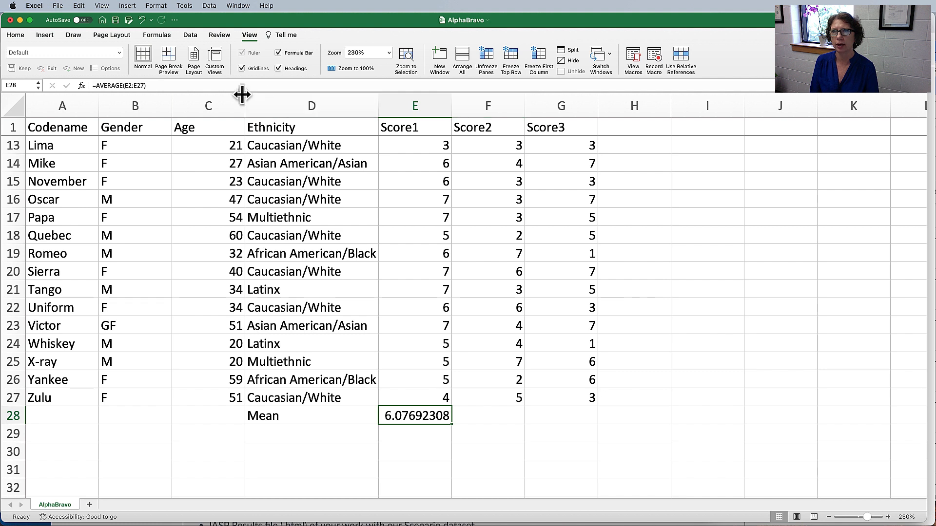
{"action": "left_click", "coordinate": [492, 418]}
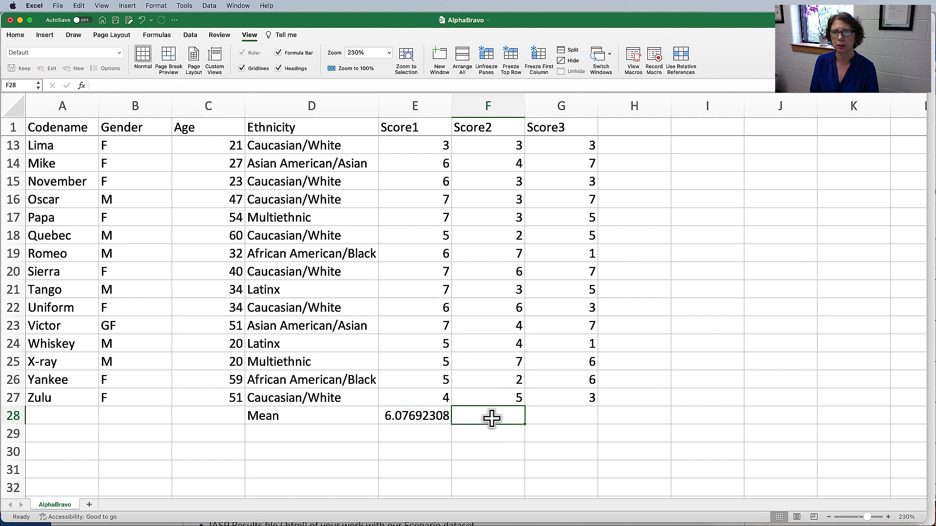
{"action": "type", "text": "=A"}
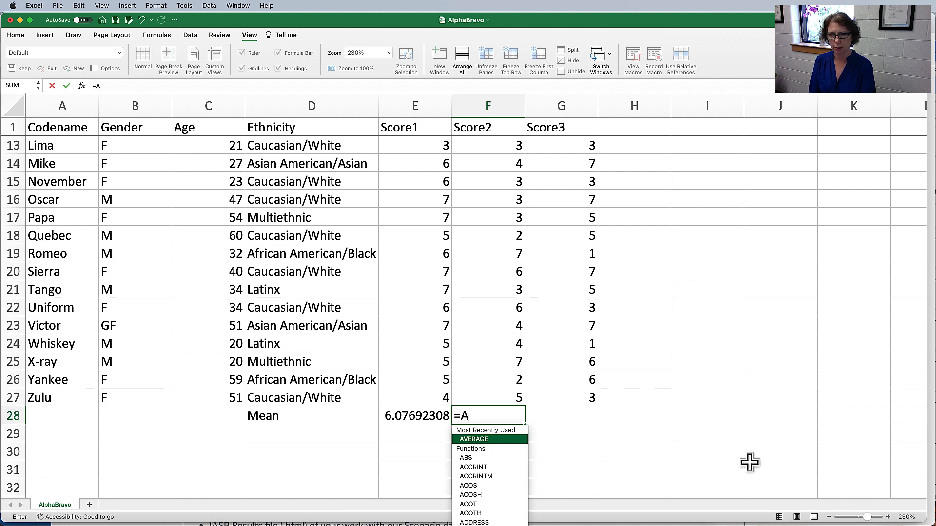
{"action": "key", "text": "Tab"}
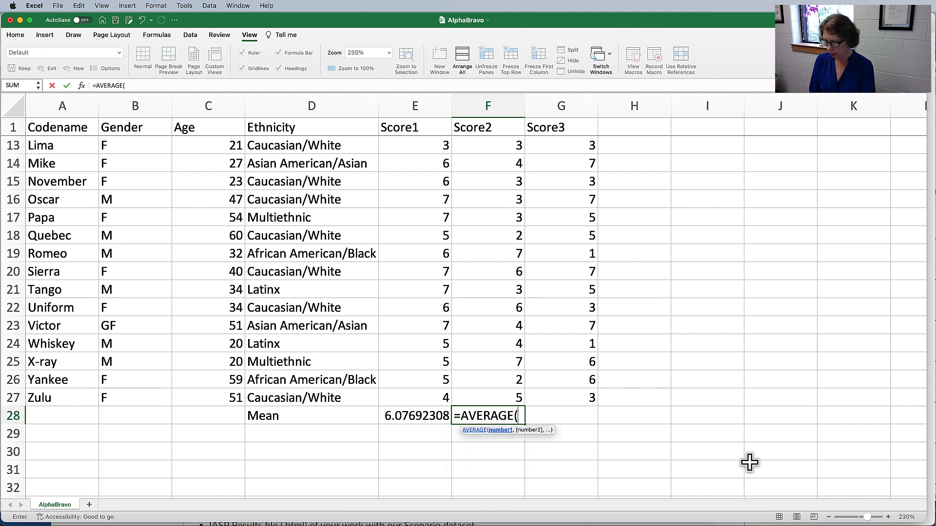
{"action": "type", "text": "F2"}
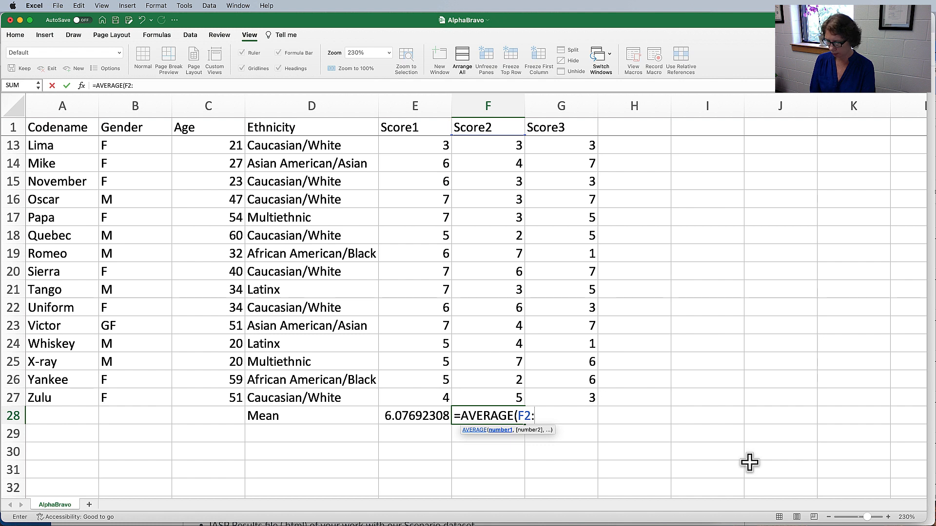
{"action": "type", "text": ":F27"}
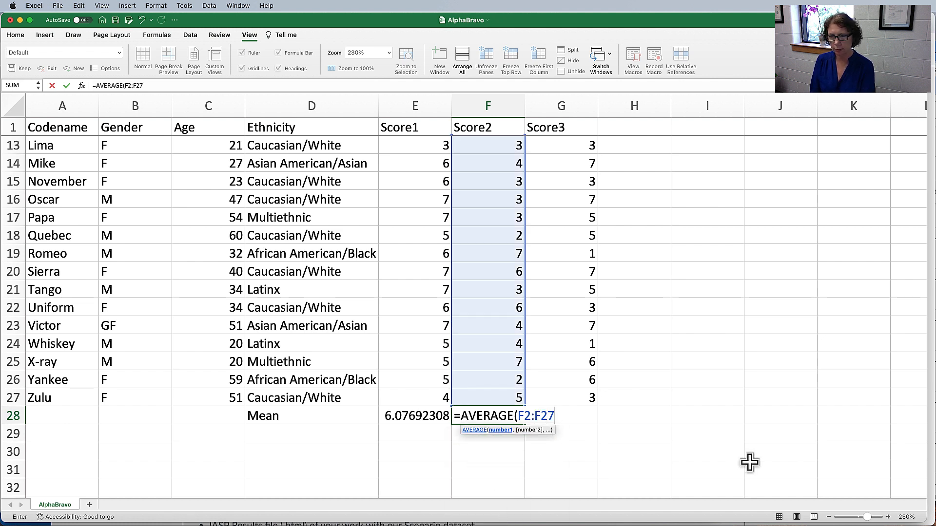
{"action": "type", "text": ")"}
{"action": "key", "text": "Return"}
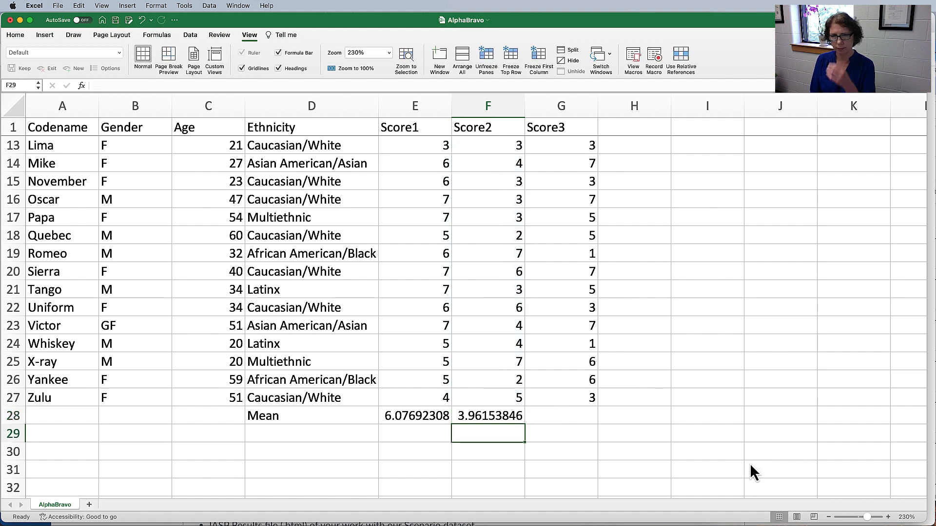
- Fill the Score2 mean formula from F28 across to G28 for Score3 and check its cell range
{"action": "left_click", "coordinate": [494, 415]}
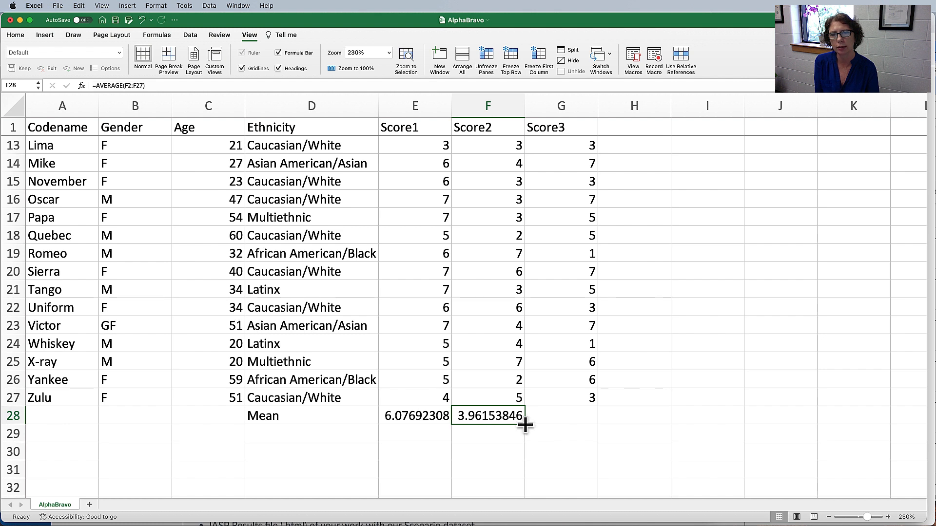
{"action": "left_click_drag", "start_coordinate": [525, 425], "coordinate": [599, 427]}
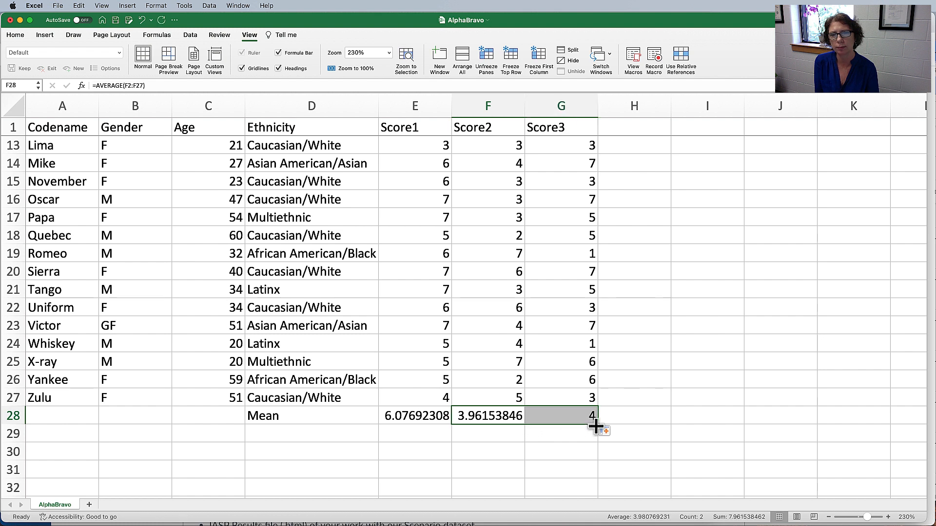
{"action": "left_click", "coordinate": [559, 416]}
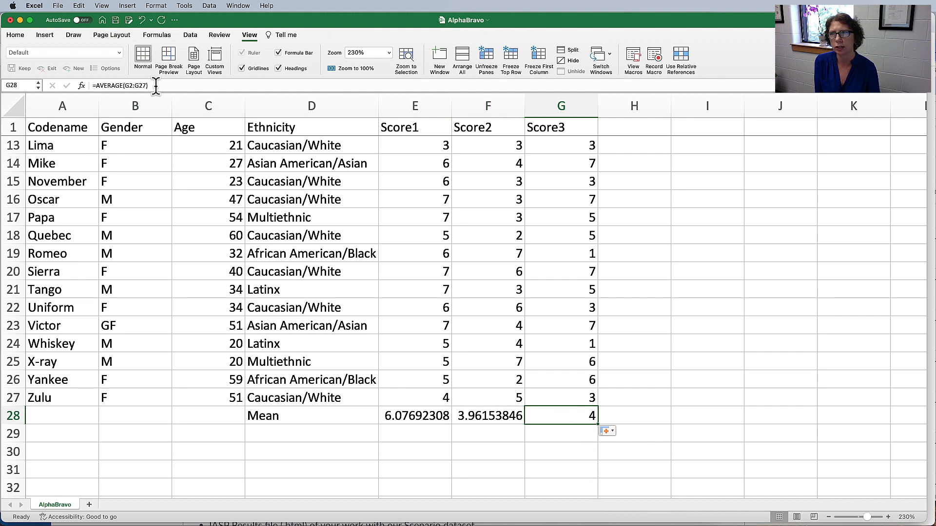
{"action": "left_click_drag", "start_coordinate": [122, 86], "coordinate": [160, 86]}
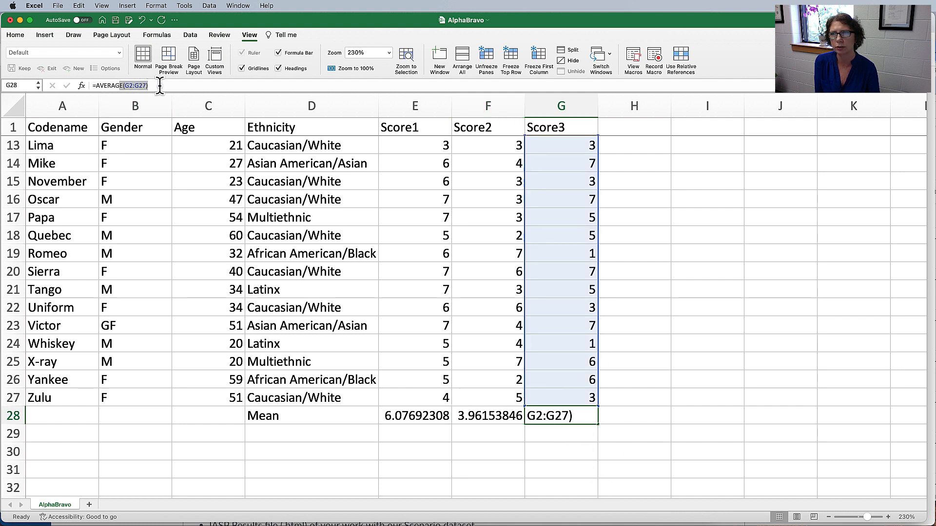
{"action": "left_click", "coordinate": [160, 85]}
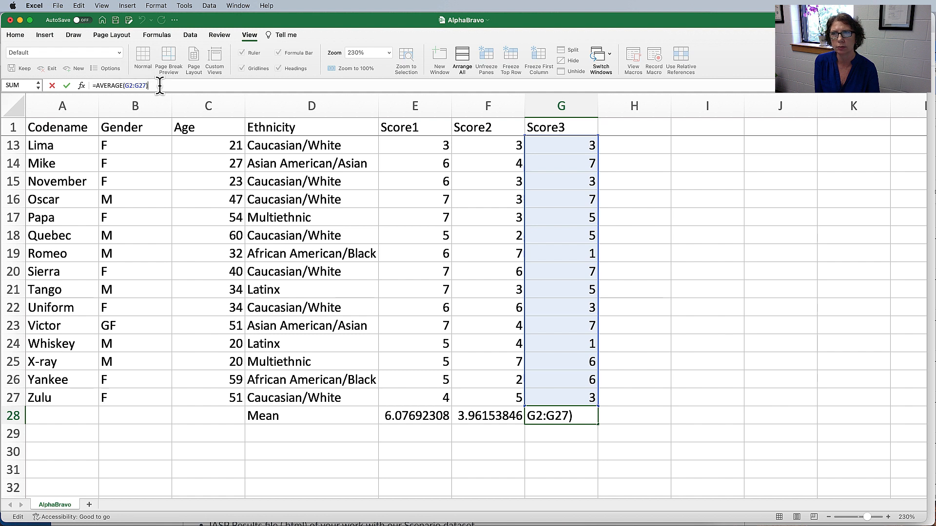
{"action": "key", "text": "Return"}
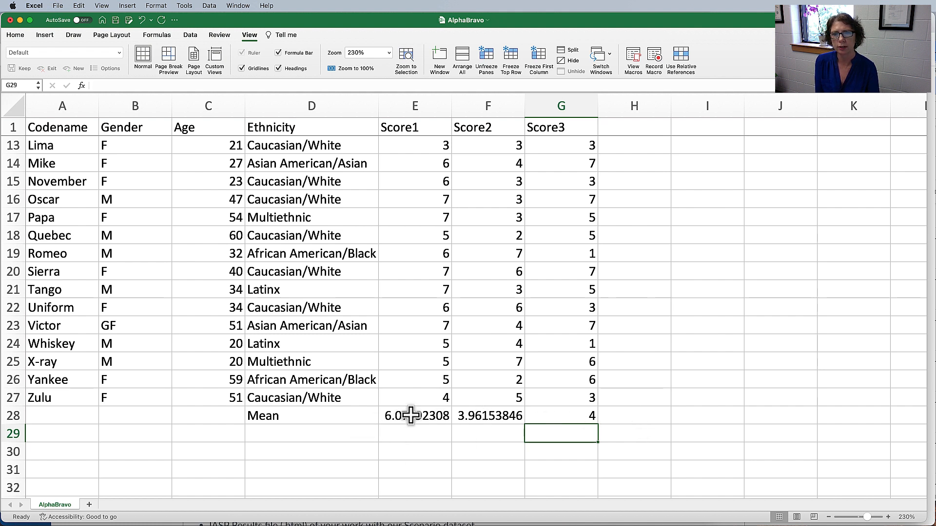
- Review the Mean row across the three scores and enter the label SD in D29 below it
{"action": "left_click_drag", "start_coordinate": [412, 417], "coordinate": [549, 417]}
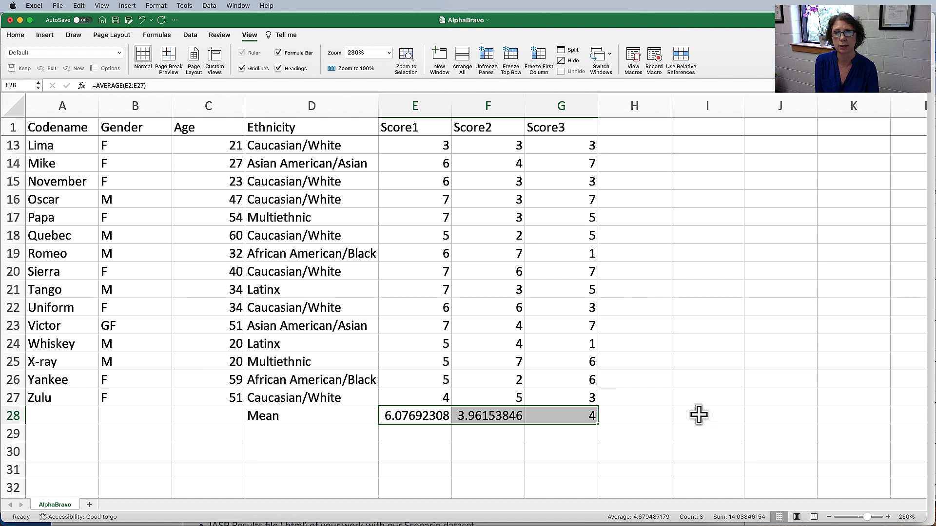
{"action": "left_click_drag", "start_coordinate": [307, 417], "coordinate": [561, 417]}
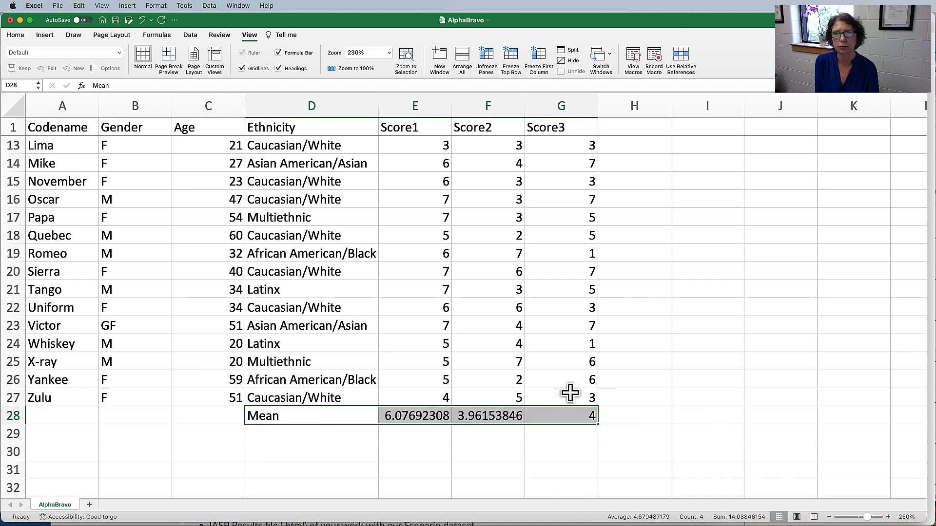
{"action": "left_click", "coordinate": [357, 442]}
{"action": "type", "text": "SD"}
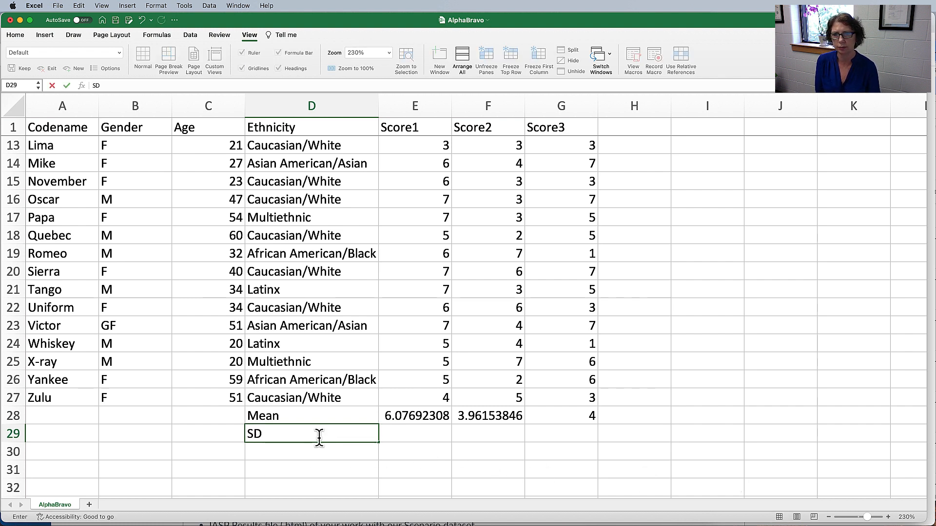
- Right-align the Mean and SD labels in D28:D29
{"action": "left_click_drag", "start_coordinate": [328, 417], "coordinate": [323, 433]}
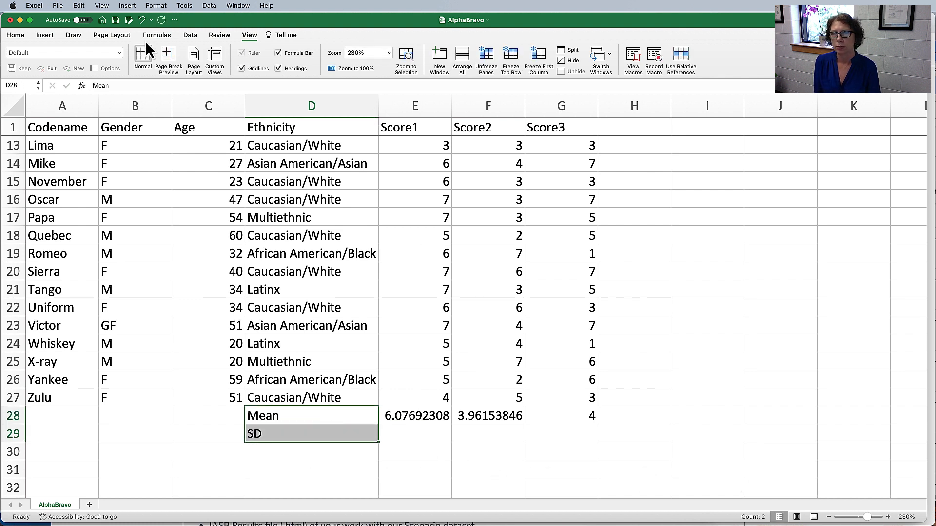
{"action": "left_click", "coordinate": [16, 36]}
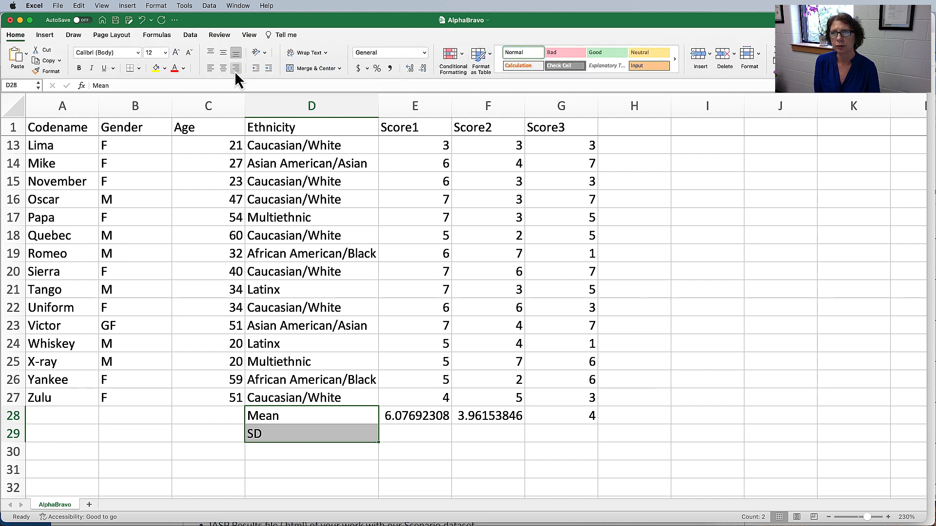
{"action": "key", "text": "super+r"}
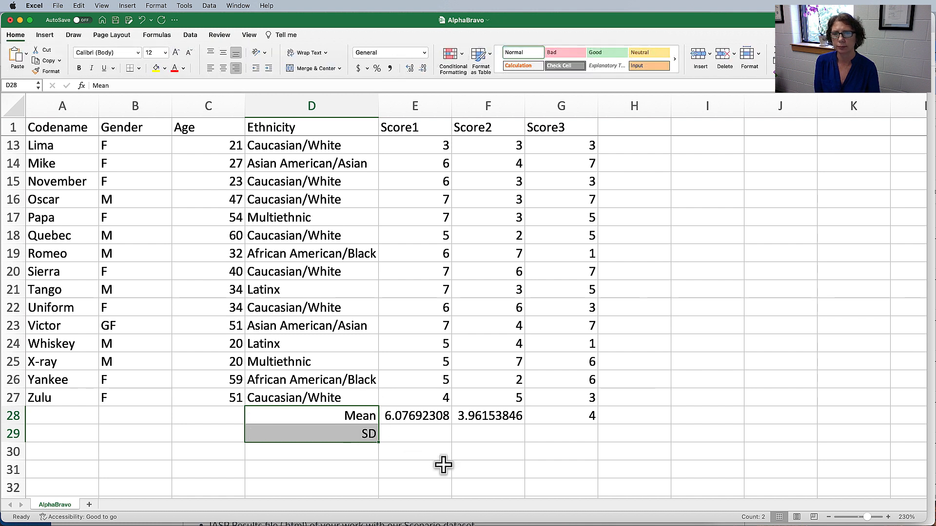
- Calculate the Score1 standard deviation in E29 with =STDEV(E2:E27)
{"action": "left_click", "coordinate": [428, 435]}
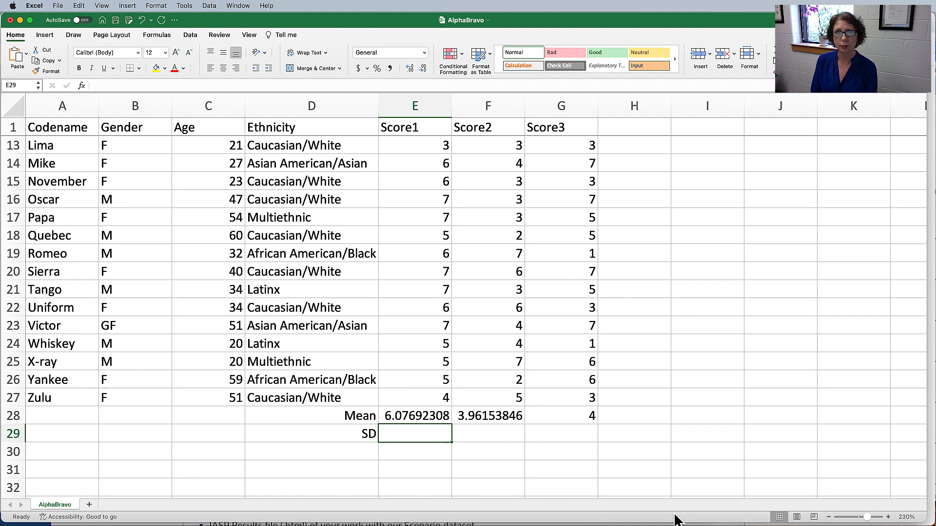
{"action": "type", "text": "=ST"}
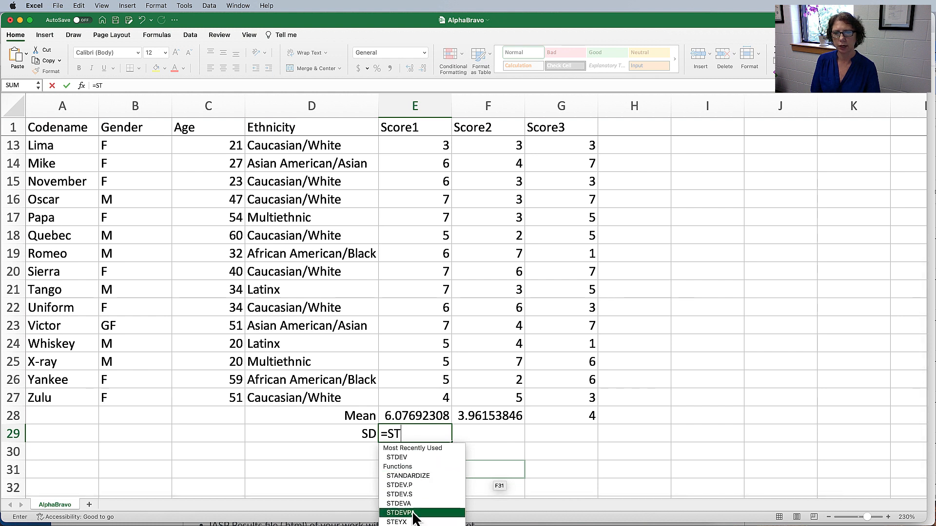
{"action": "double_click", "coordinate": [415, 460]}
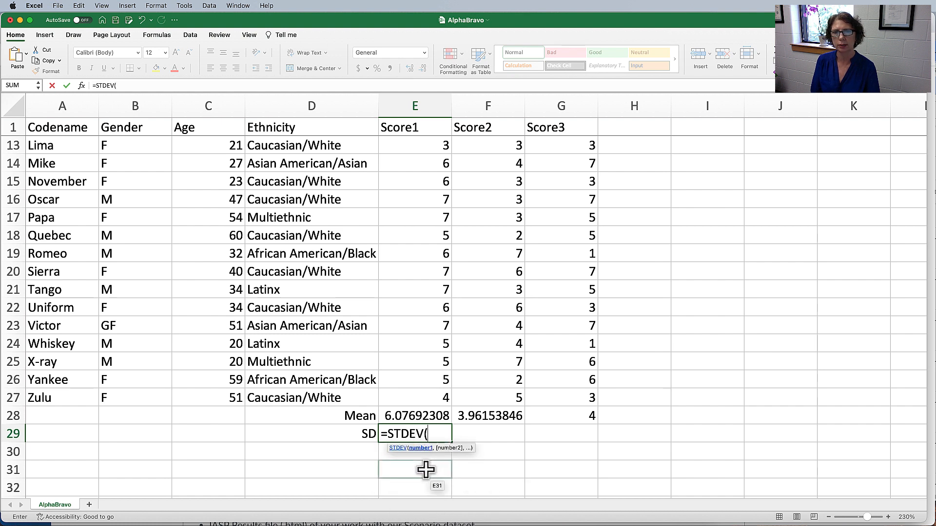
{"action": "scroll", "coordinate": [433, 292], "scroll_direction": "up", "scroll_amount": 5}
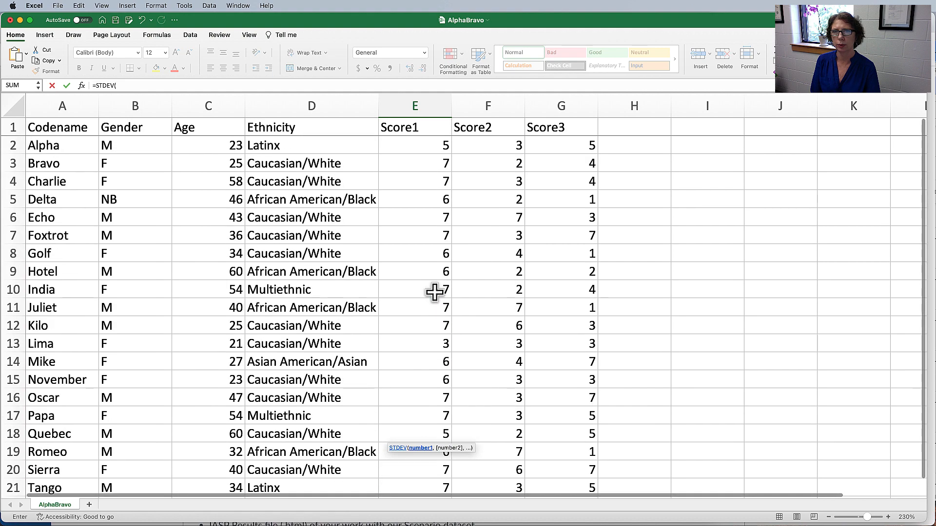
{"action": "left_click_drag", "start_coordinate": [424, 148], "coordinate": [415, 429]}
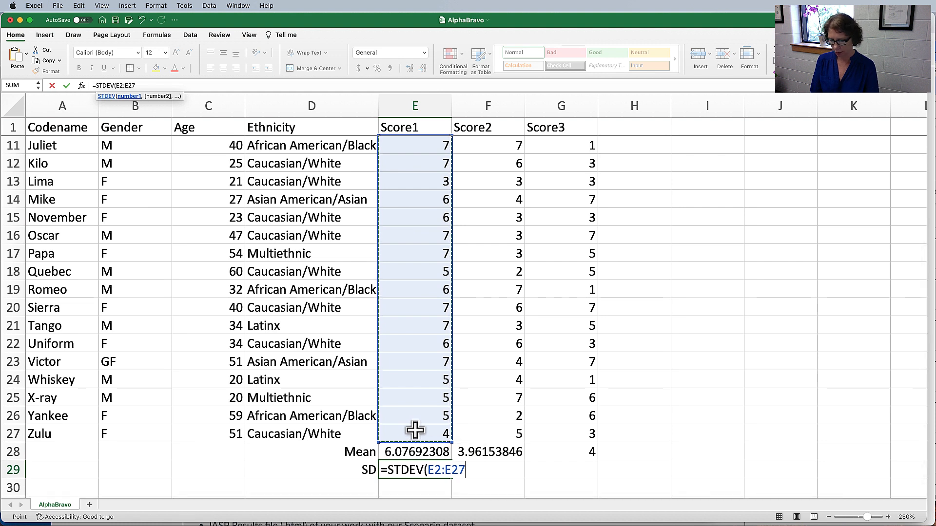
{"action": "type", "text": ")"}
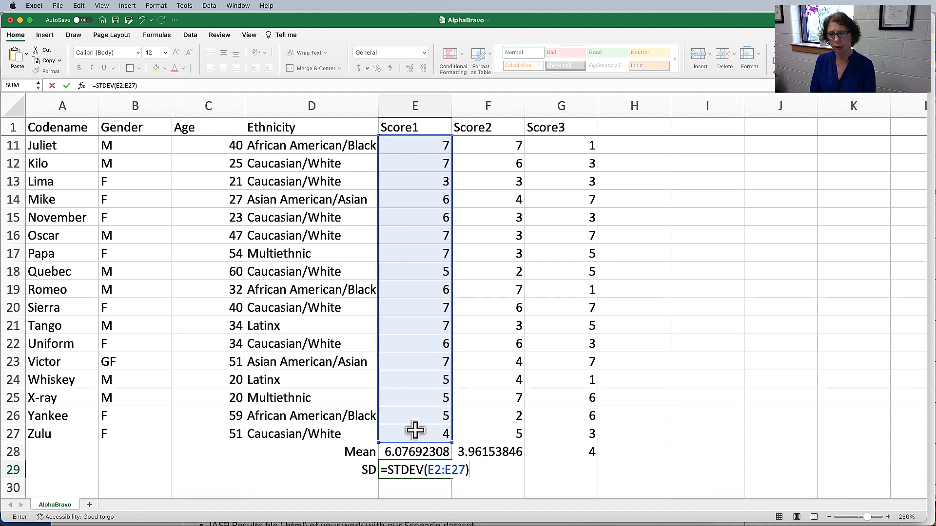
{"action": "key", "text": "Return"}
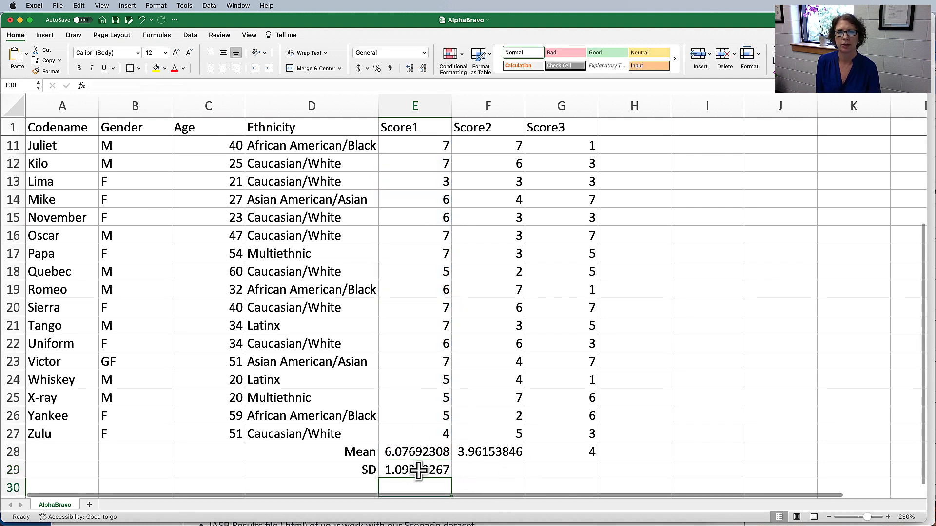
- Fill the Score1 standard deviation formula from E29 across to G29 for Score2 and Score3
{"action": "left_click", "coordinate": [419, 471]}
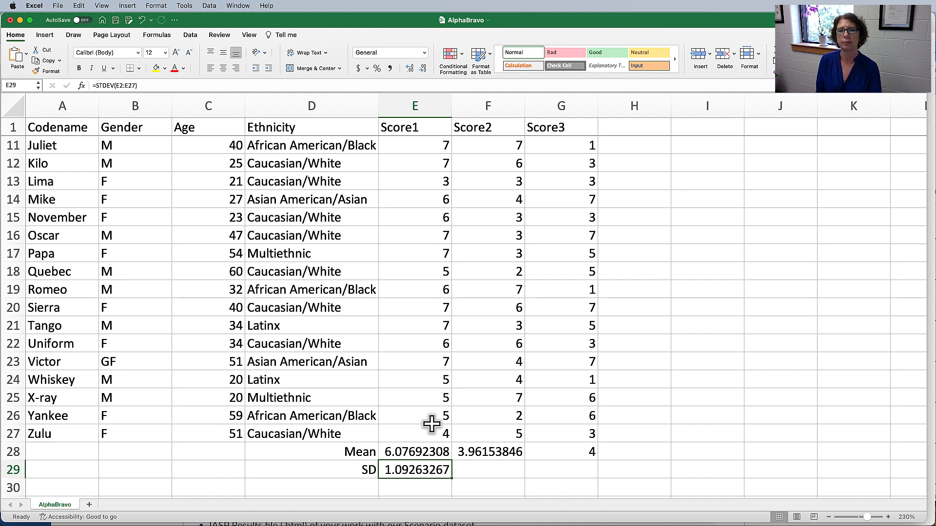
{"action": "scroll", "coordinate": [419, 341], "scroll_direction": "down", "scroll_amount": 3}
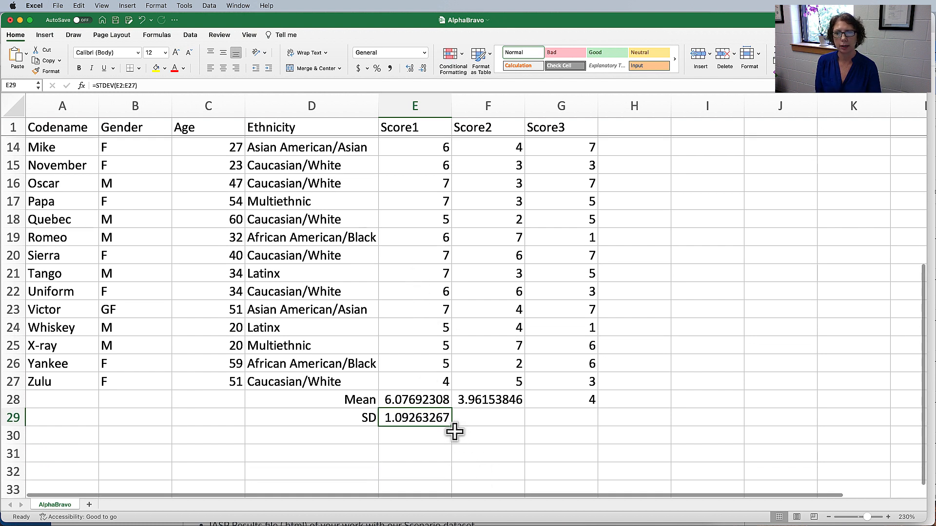
{"action": "left_click_drag", "start_coordinate": [452, 426], "coordinate": [600, 428]}
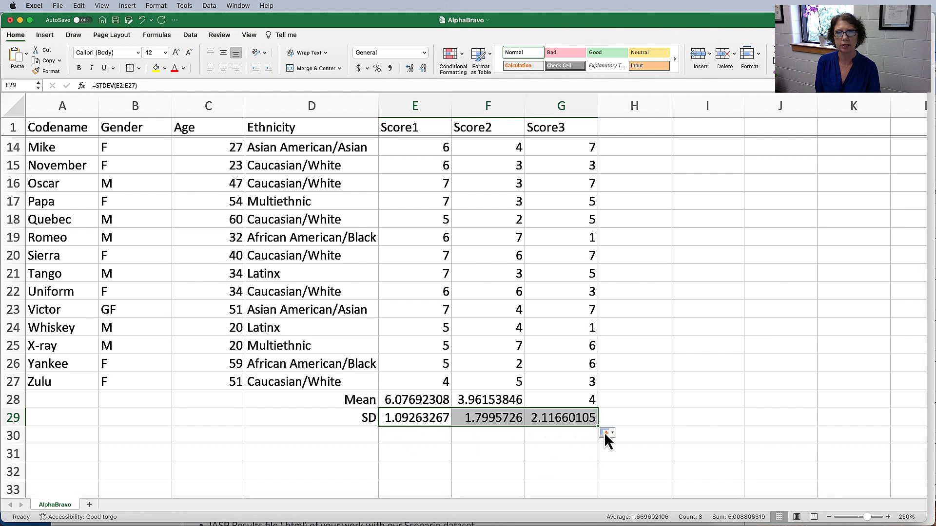
{"action": "left_click", "coordinate": [677, 429]}
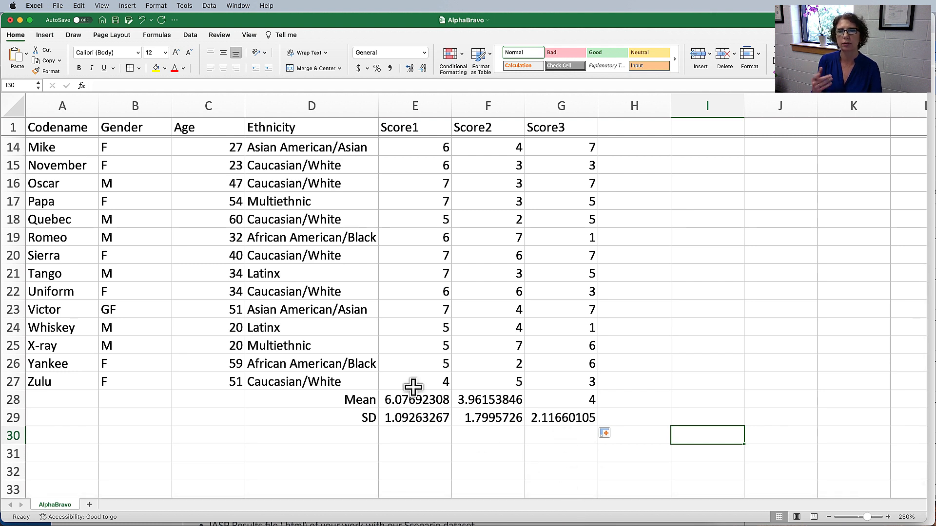
- Apply the Number format to the mean and SD values in E28:G29
{"action": "left_click_drag", "start_coordinate": [411, 400], "coordinate": [554, 416]}
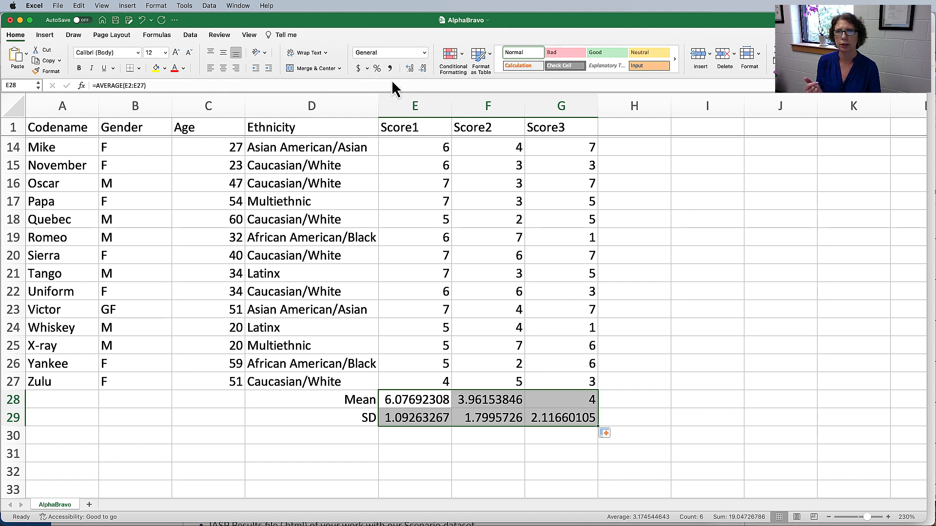
{"action": "left_click", "coordinate": [424, 53]}
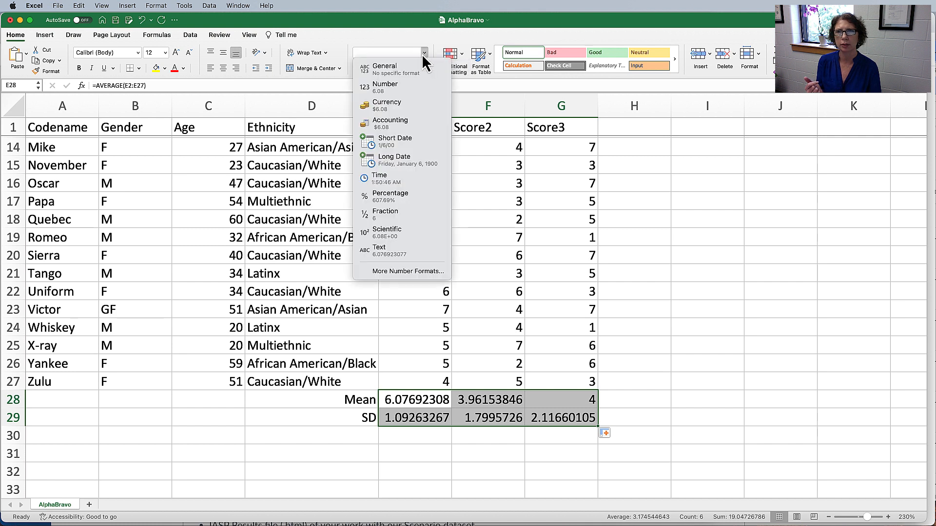
{"action": "left_click", "coordinate": [378, 89]}
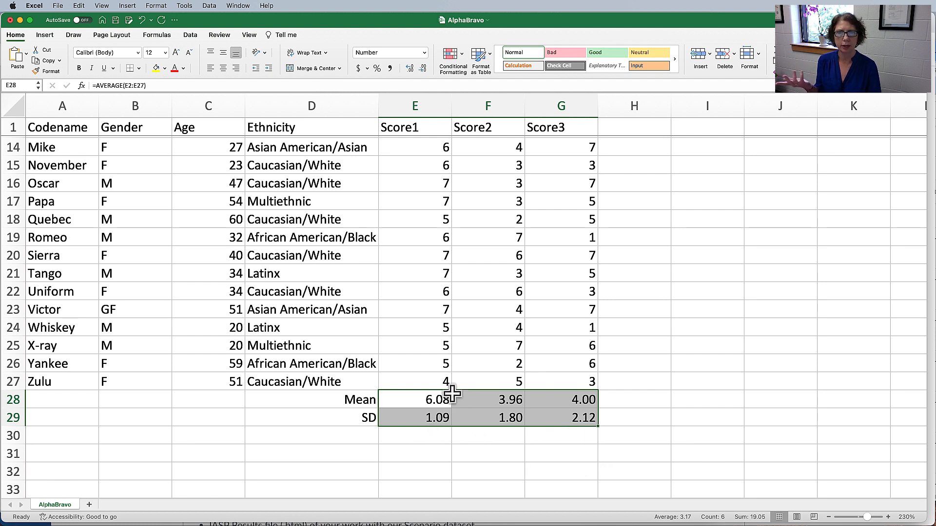
- Try three decimal places and one decimal place on the E28:G29 values, and return them to two decimals
{"action": "left_click", "coordinate": [410, 68]}
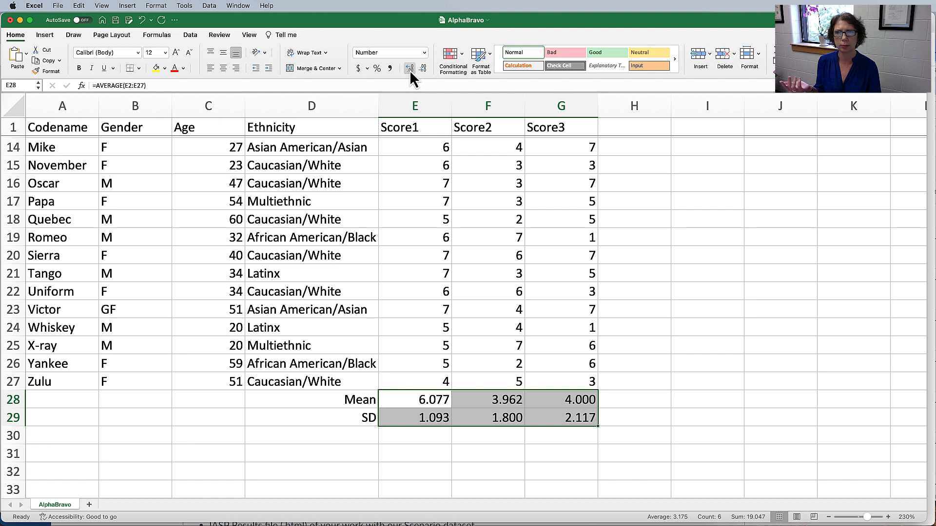
{"action": "left_click", "coordinate": [423, 68]}
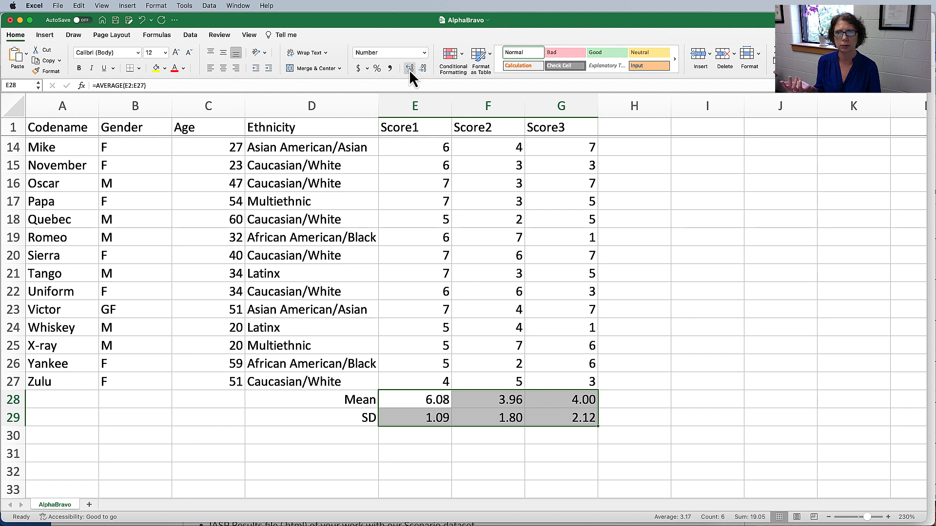
{"action": "left_click", "coordinate": [423, 69]}
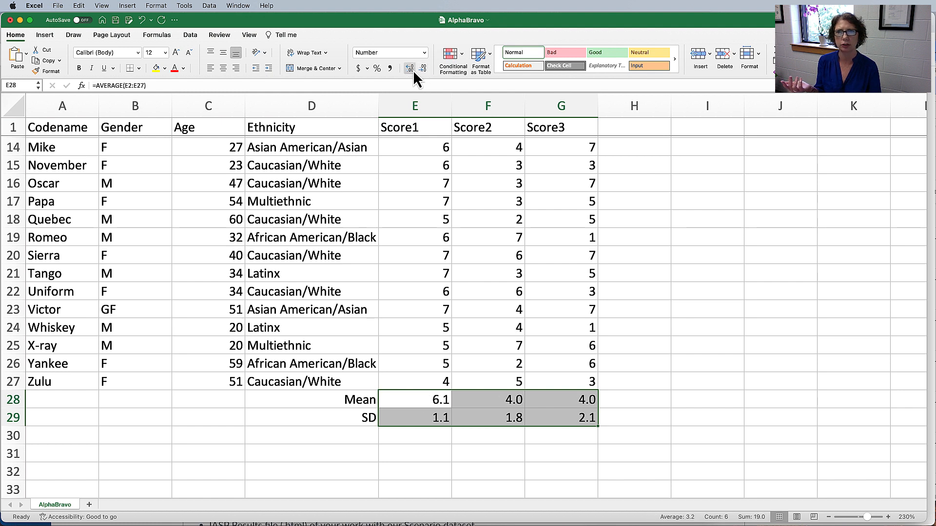
{"action": "left_click", "coordinate": [408, 69]}
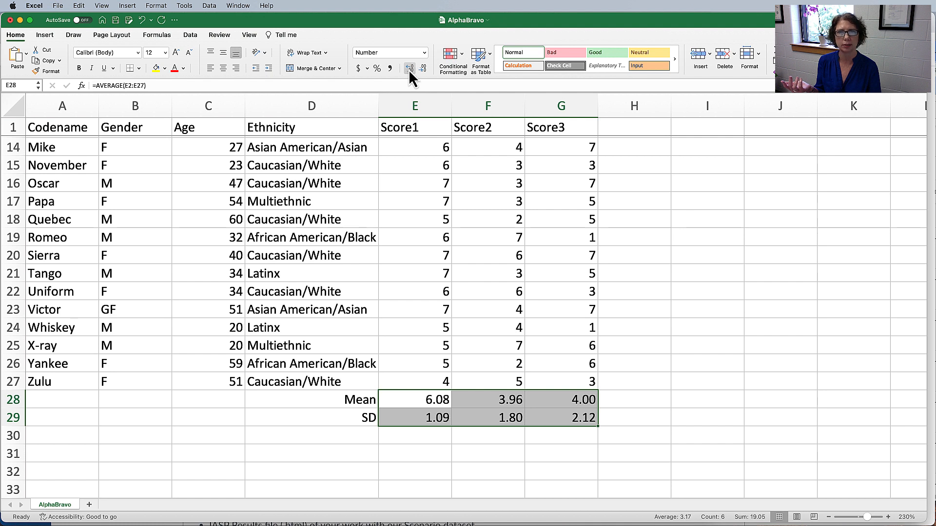
{"action": "left_click", "coordinate": [703, 379]}
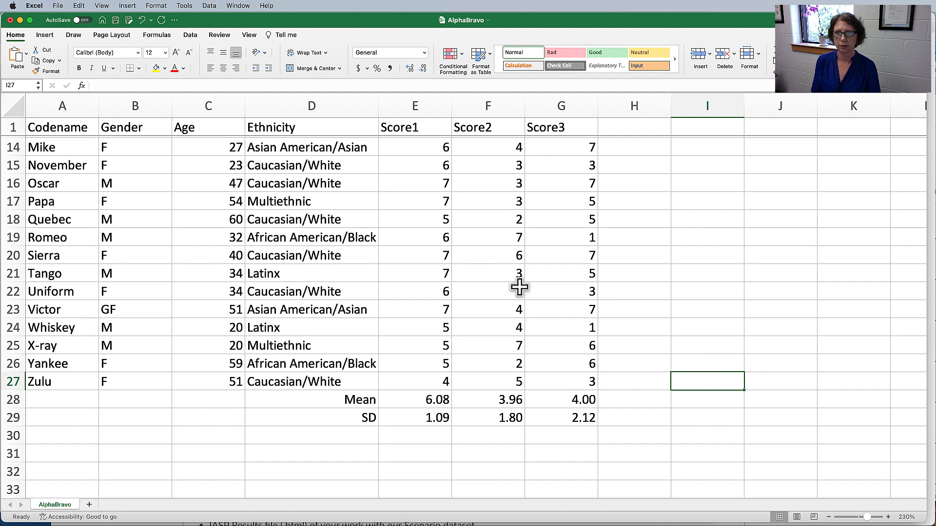
- Review the Mean and SD rows across the three scores and save the AlphaBravo workbook
{"action": "left_click_drag", "start_coordinate": [373, 400], "coordinate": [578, 409]}
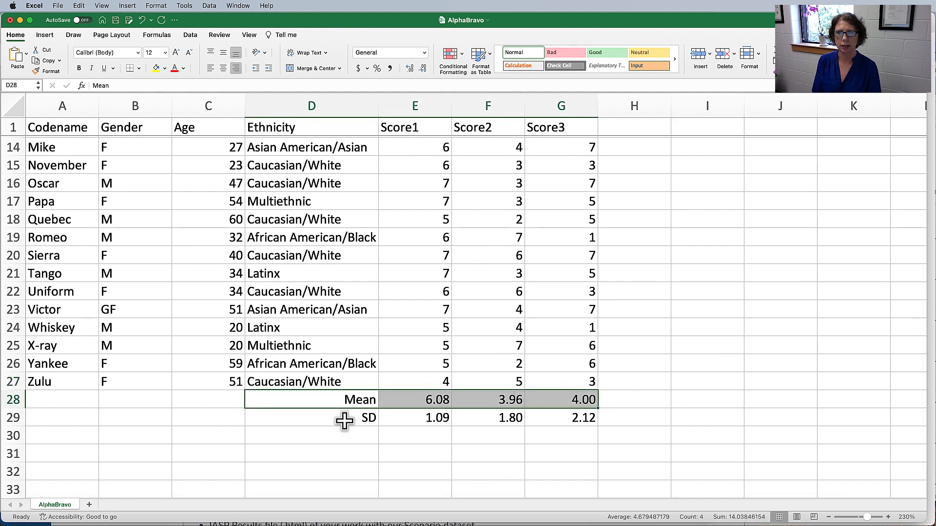
{"action": "left_click_drag", "start_coordinate": [345, 420], "coordinate": [551, 424]}
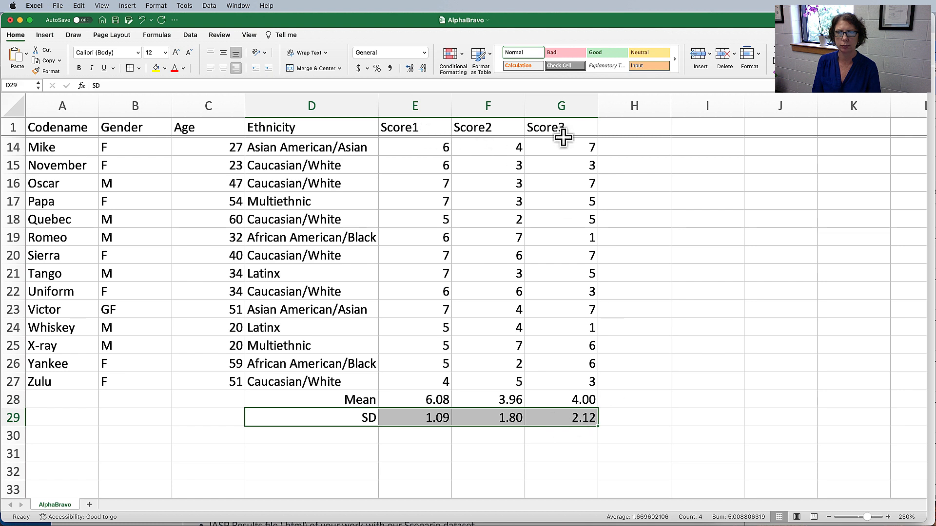
{"action": "left_click", "coordinate": [724, 278]}
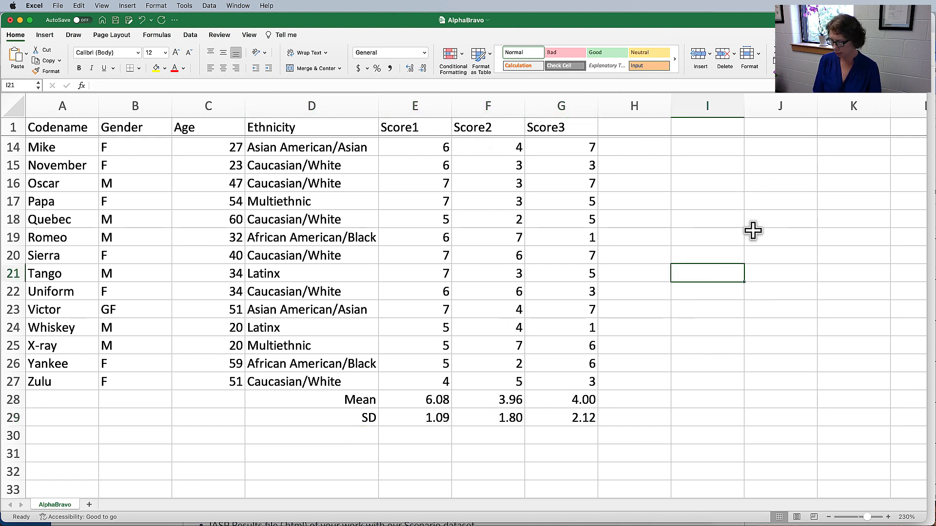
{"action": "key", "text": "super+s"}
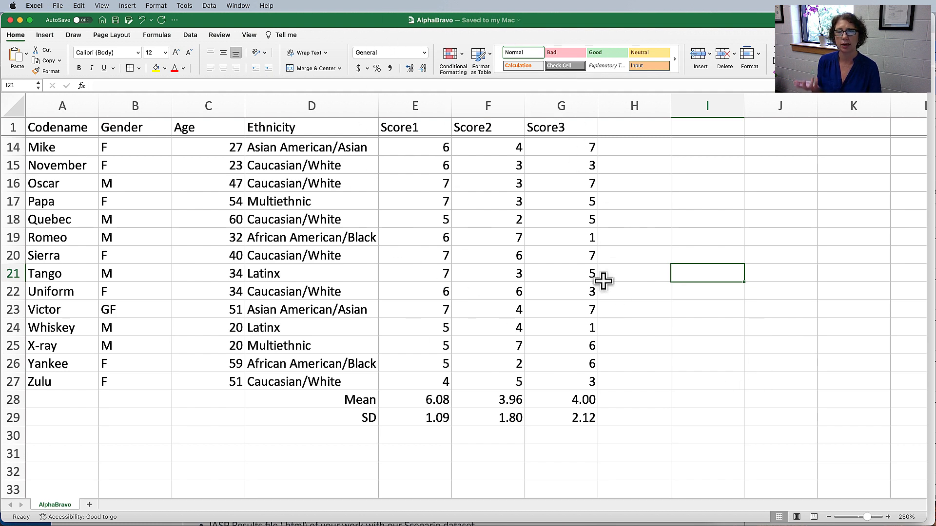
- Check the Score1 mean formula in E28, and switch to the lab sheet PDF in Acrobat to read Task 2, Working with Data for our Scenario
{"action": "left_click", "coordinate": [398, 397]}
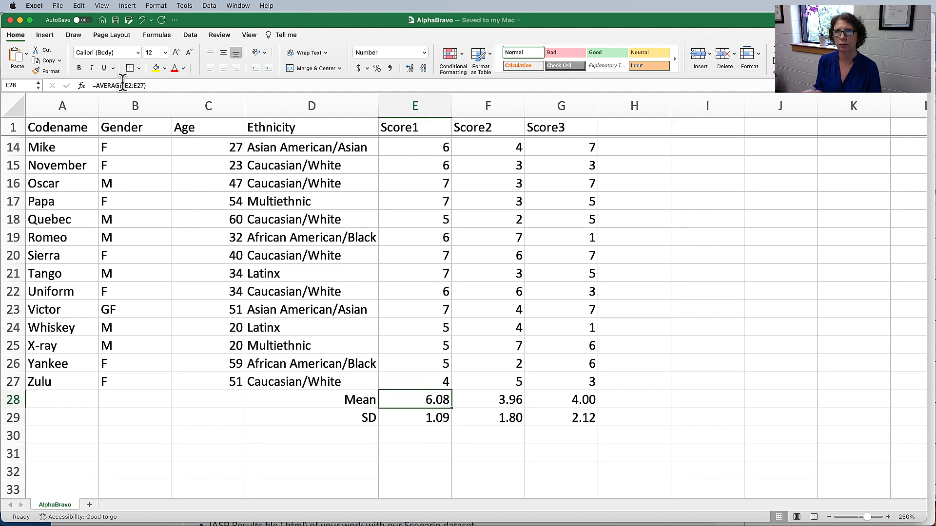
{"action": "left_click", "coordinate": [181, 471]}
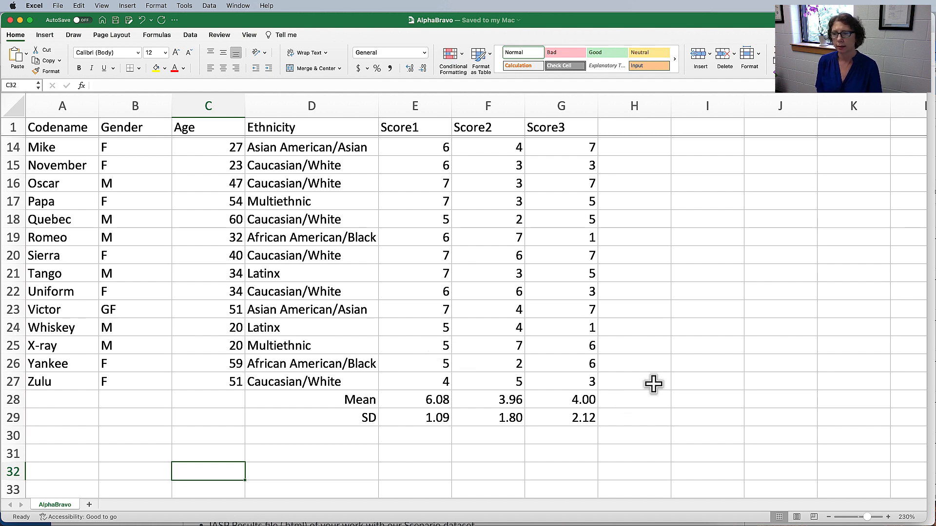
{"action": "key", "text": "super+Tab"}
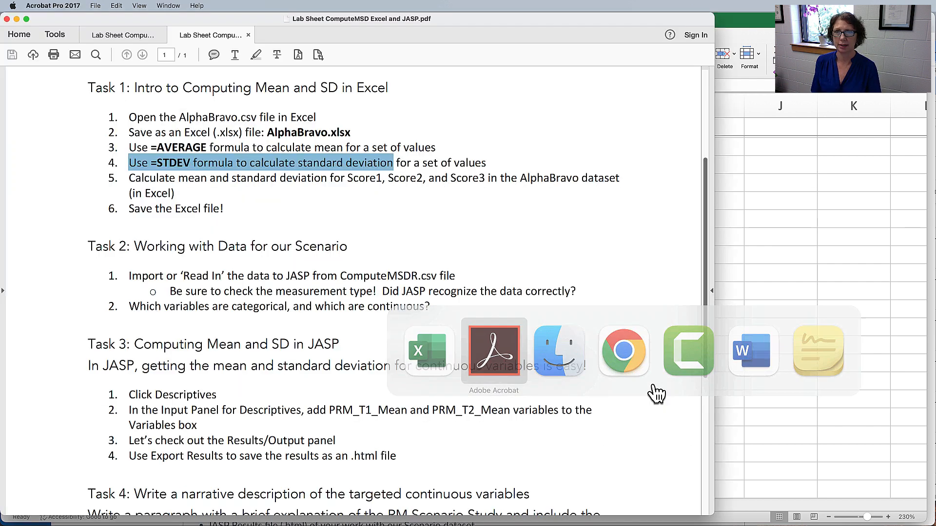
{"action": "scroll", "coordinate": [411, 239], "scroll_direction": "down", "scroll_amount": 6}
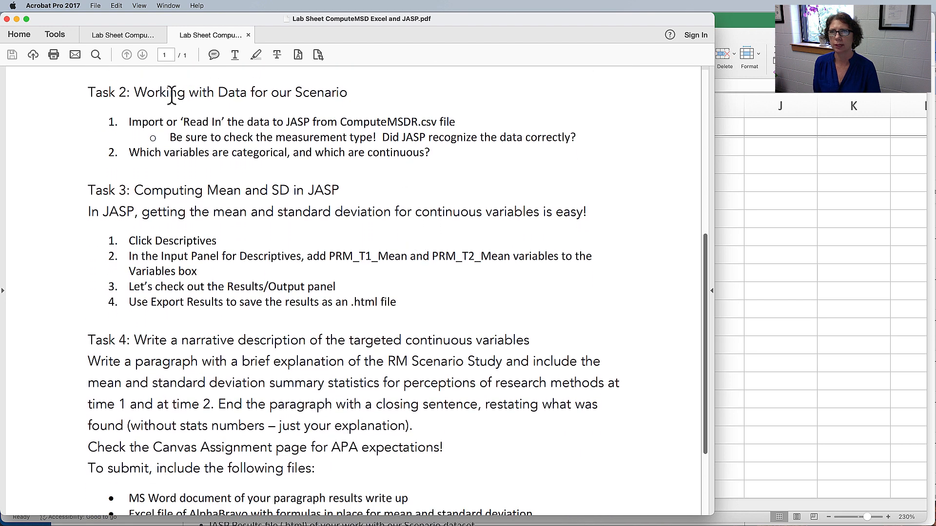
{"action": "left_click_drag", "start_coordinate": [135, 93], "coordinate": [307, 94]}
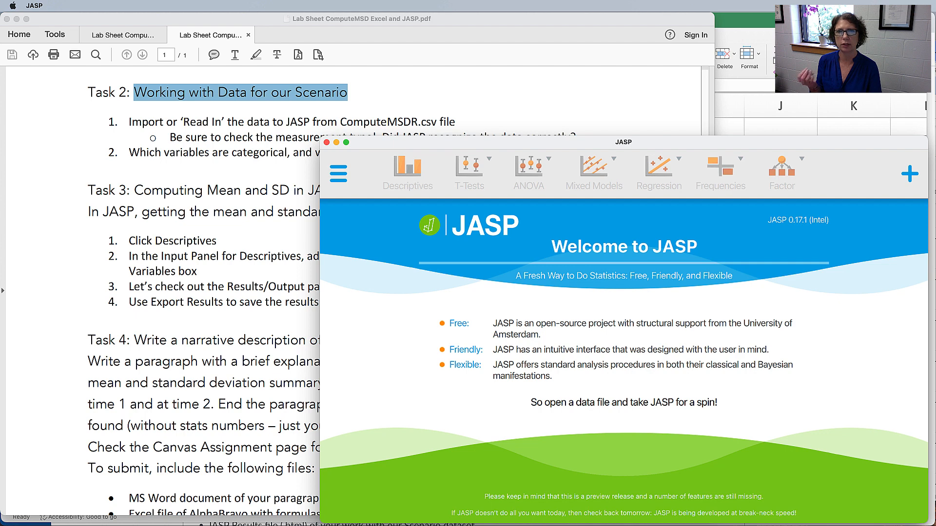
- Switch to JASP and open the data file ComputeMSDR.csv from the RM1 HW folder on the computer
{"action": "left_click_drag", "start_coordinate": [832, 142], "coordinate": [666, 40]}
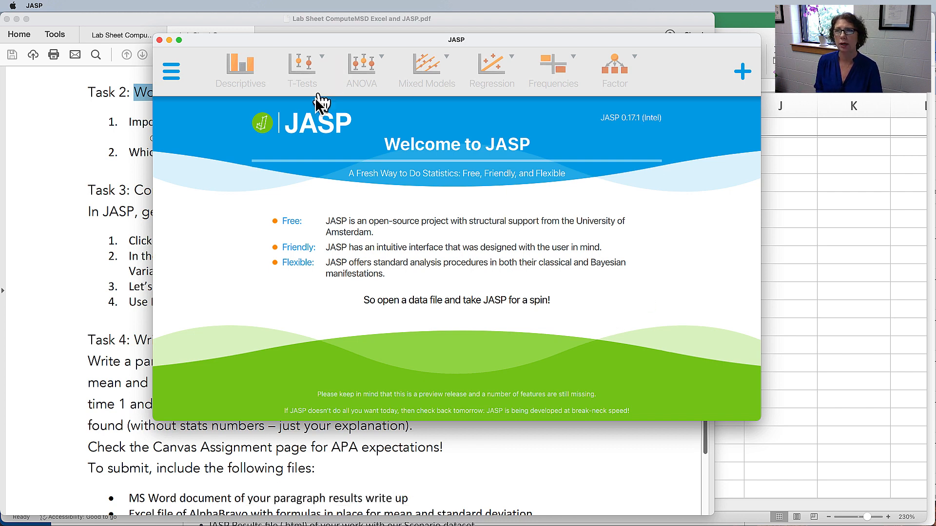
{"action": "left_click", "coordinate": [178, 74]}
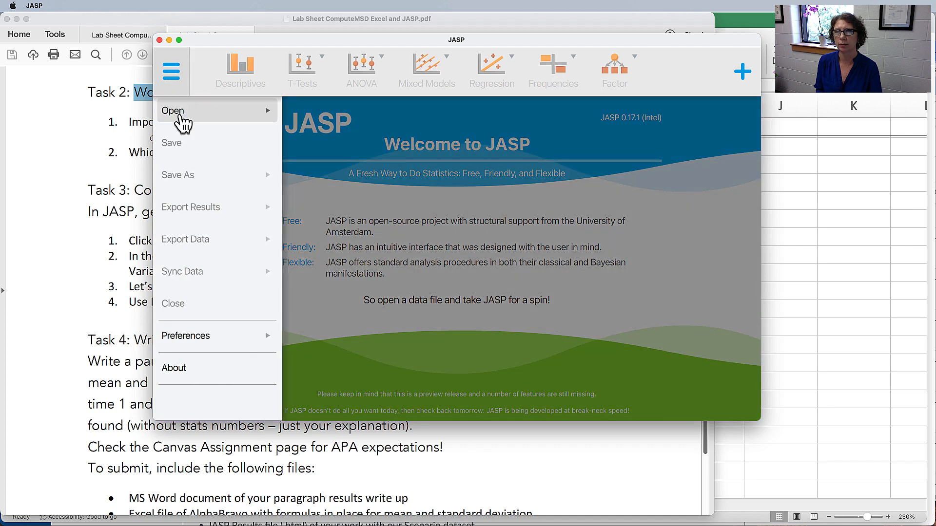
{"action": "left_click", "coordinate": [186, 117]}
{"action": "left_click", "coordinate": [323, 125]}
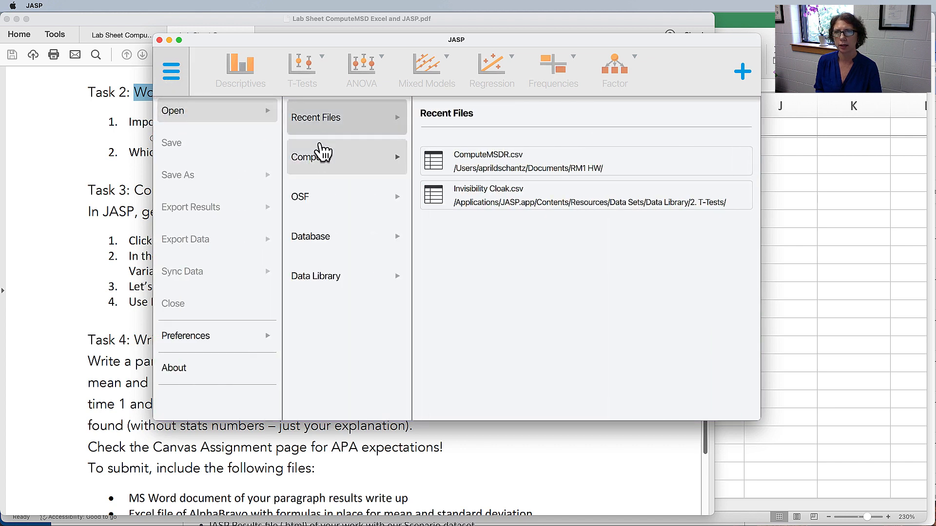
{"action": "left_click", "coordinate": [321, 163]}
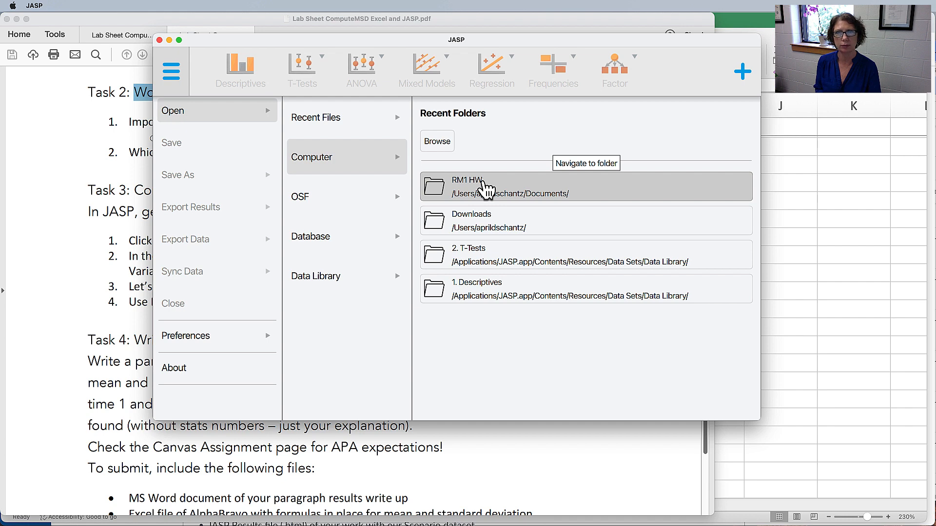
{"action": "left_click", "coordinate": [485, 188]}
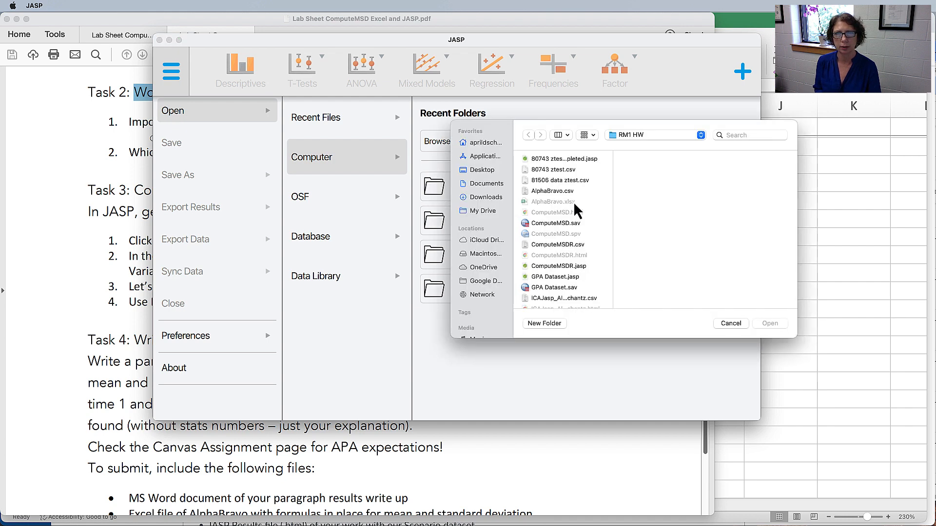
{"action": "scroll", "coordinate": [575, 209], "scroll_direction": "down", "scroll_amount": 2}
{"action": "left_click", "coordinate": [547, 228]}
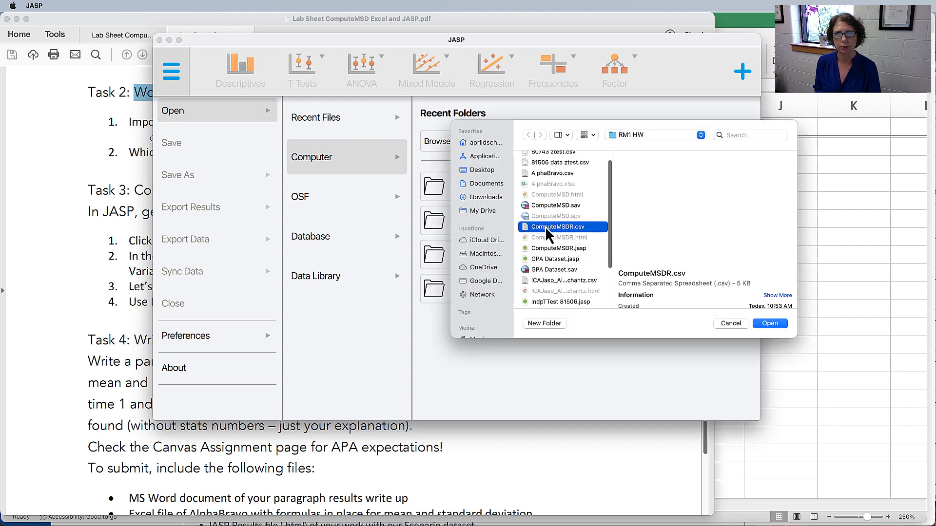
{"action": "left_click", "coordinate": [773, 325]}
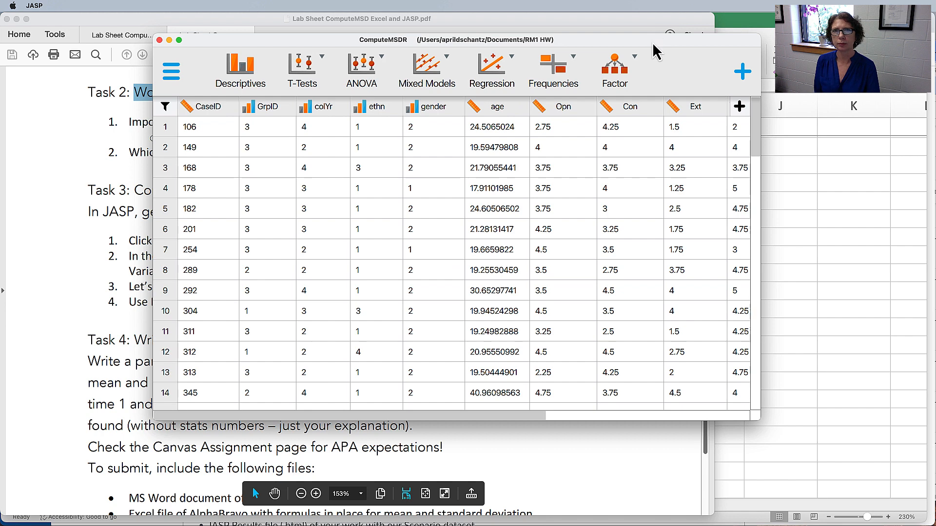
- Enlarge the JASP window to show all the data columns, and set the measurement type of CaseID and GrpID to Nominal
{"action": "left_click_drag", "start_coordinate": [654, 34], "coordinate": [507, 16]}
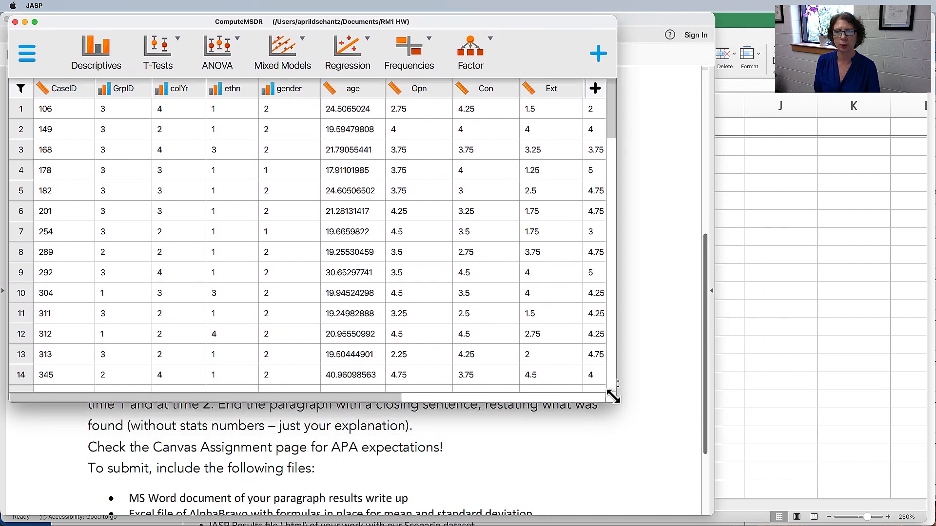
{"action": "left_click_drag", "start_coordinate": [615, 402], "coordinate": [925, 518]}
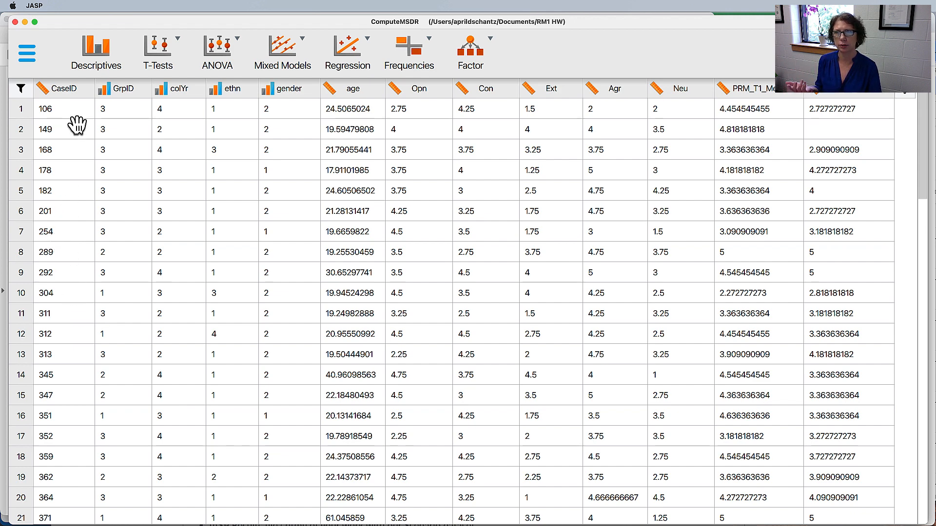
{"action": "left_click", "coordinate": [43, 91]}
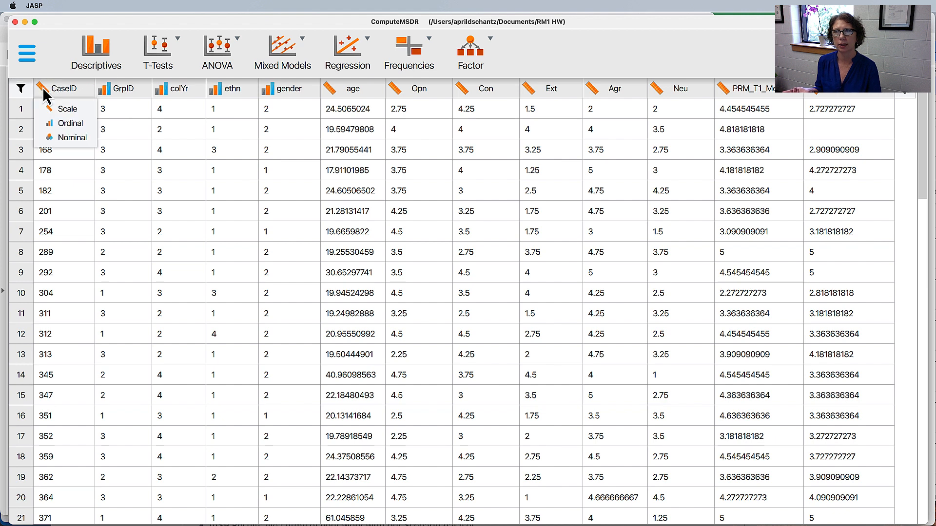
{"action": "left_click", "coordinate": [58, 138]}
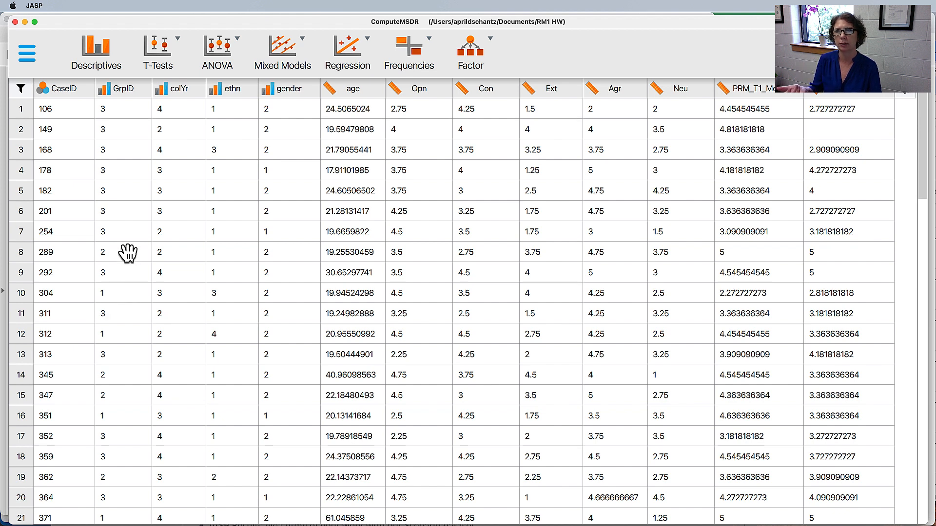
{"action": "left_click", "coordinate": [106, 90]}
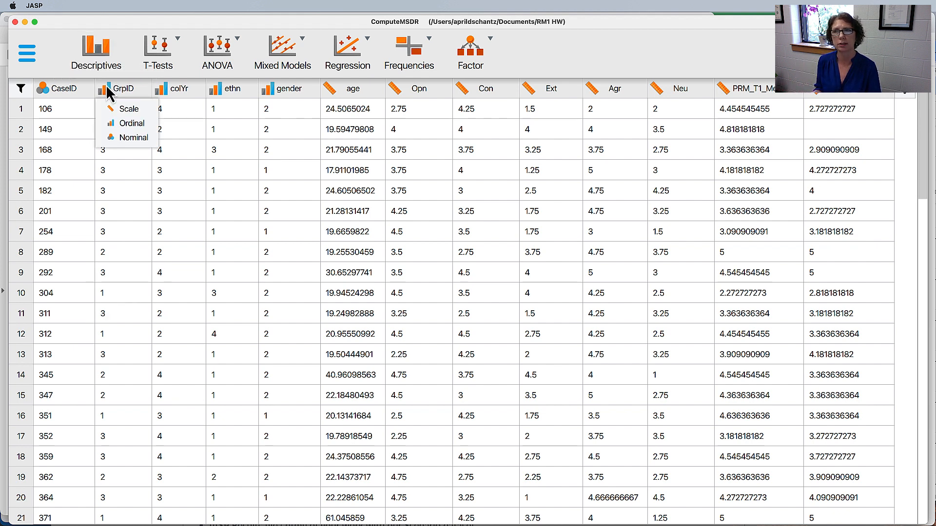
{"action": "left_click", "coordinate": [119, 139]}
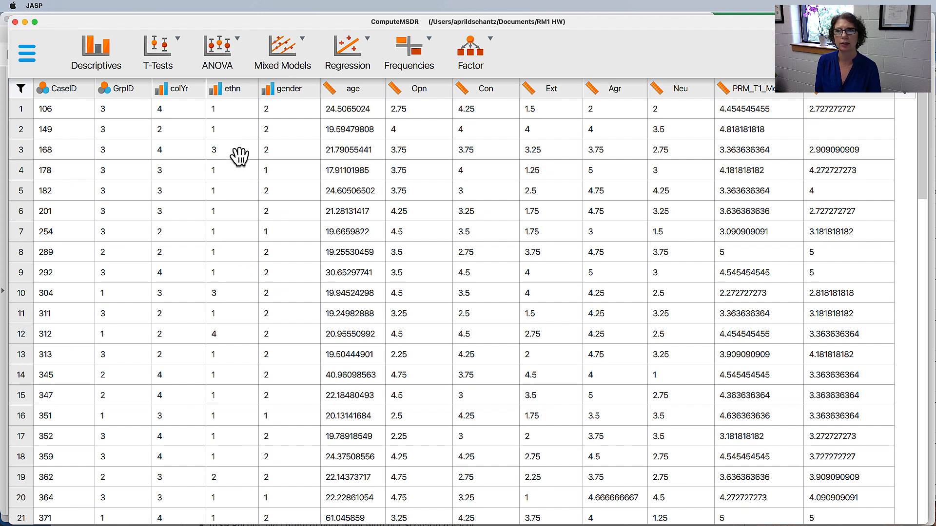
- Set the measurement type of the ethn and gender variables to Nominal
{"action": "left_click", "coordinate": [215, 89]}
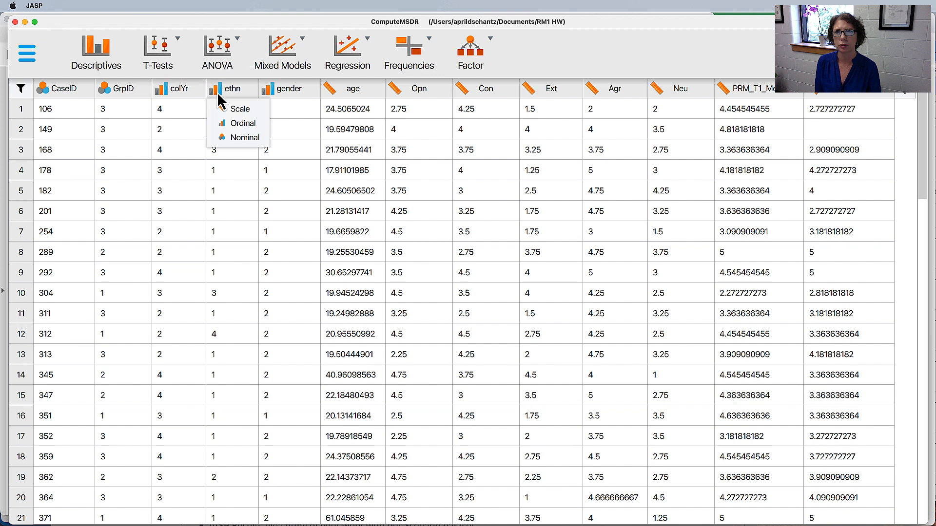
{"action": "left_click", "coordinate": [236, 137]}
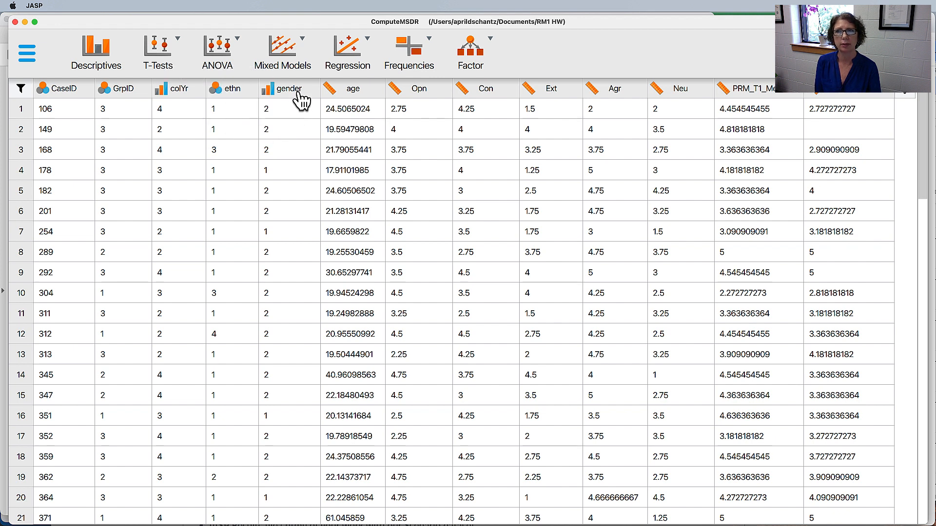
{"action": "left_click", "coordinate": [268, 91]}
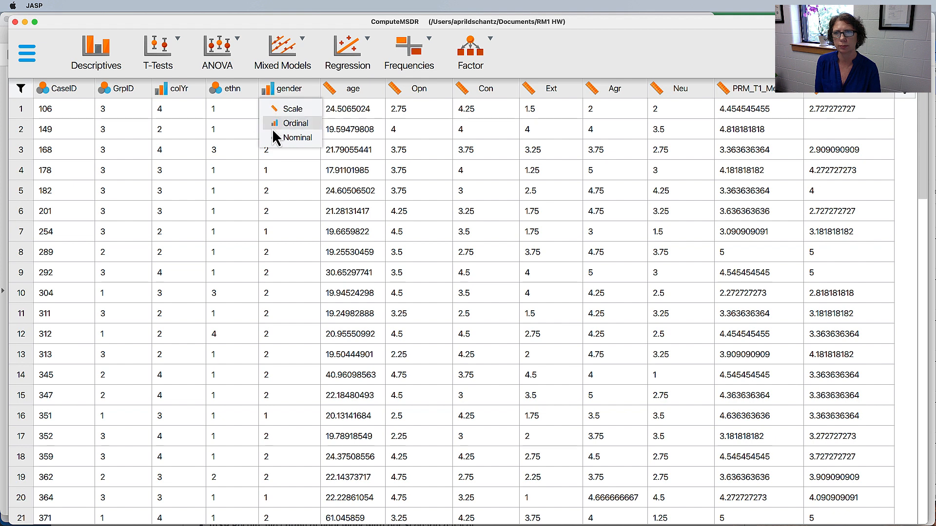
{"action": "left_click", "coordinate": [288, 137]}
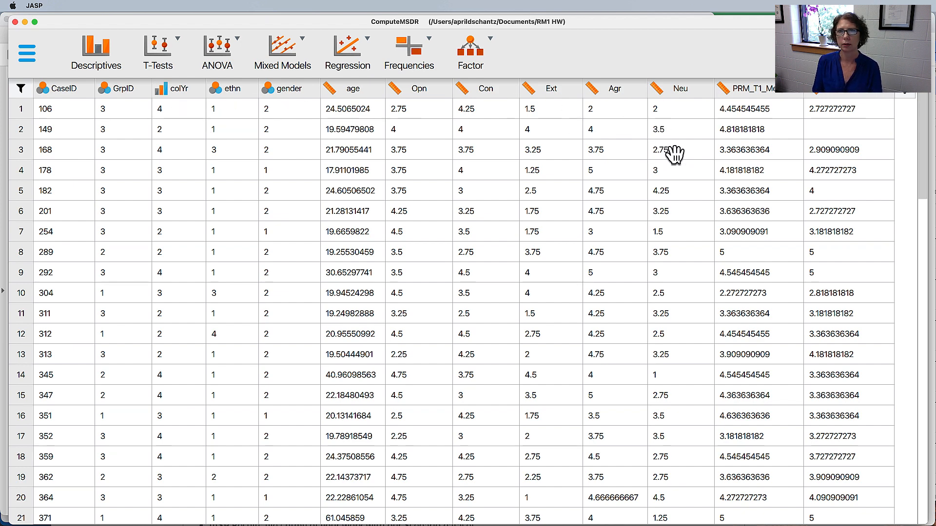
- Switch to the lab sheet PDF in Acrobat and review the Task 2 points on measurement type and categorical versus continuous variables
{"action": "key", "text": "super+Tab"}
{"action": "left_click_drag", "start_coordinate": [159, 122], "coordinate": [405, 122]}
{"action": "left_click_drag", "start_coordinate": [253, 137], "coordinate": [503, 137]}
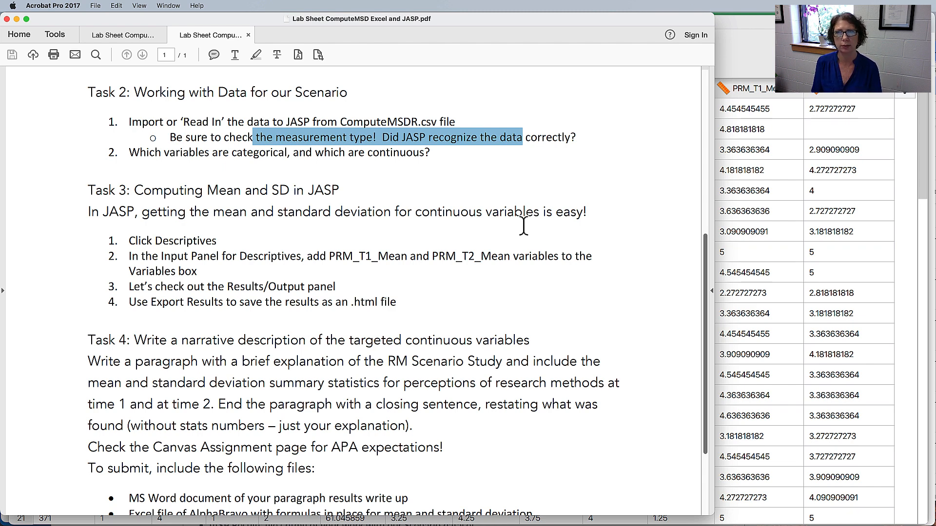
{"action": "left_click_drag", "start_coordinate": [165, 153], "coordinate": [424, 153]}
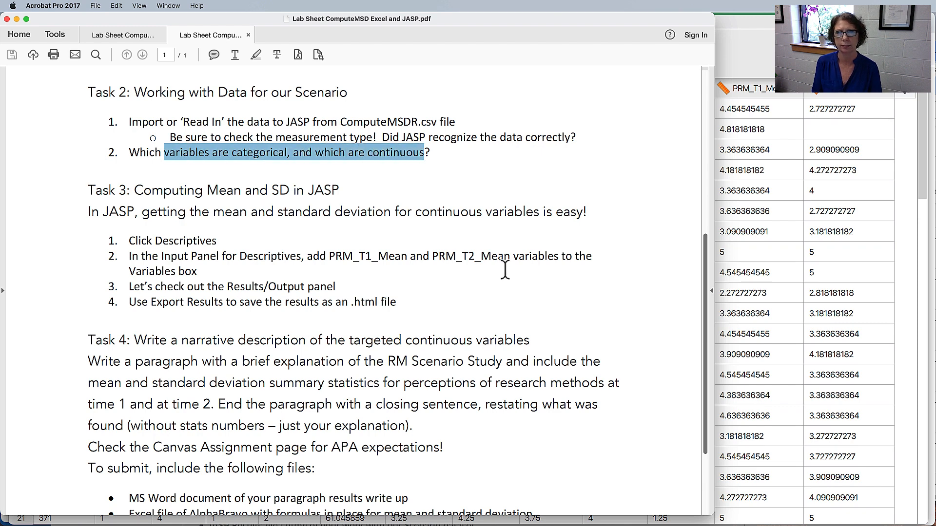
- Read the Task 3 instructions on computing mean and SD in JASP, including which variables to add to Descriptives
{"action": "scroll", "coordinate": [454, 220], "scroll_direction": "down", "scroll_amount": 4}
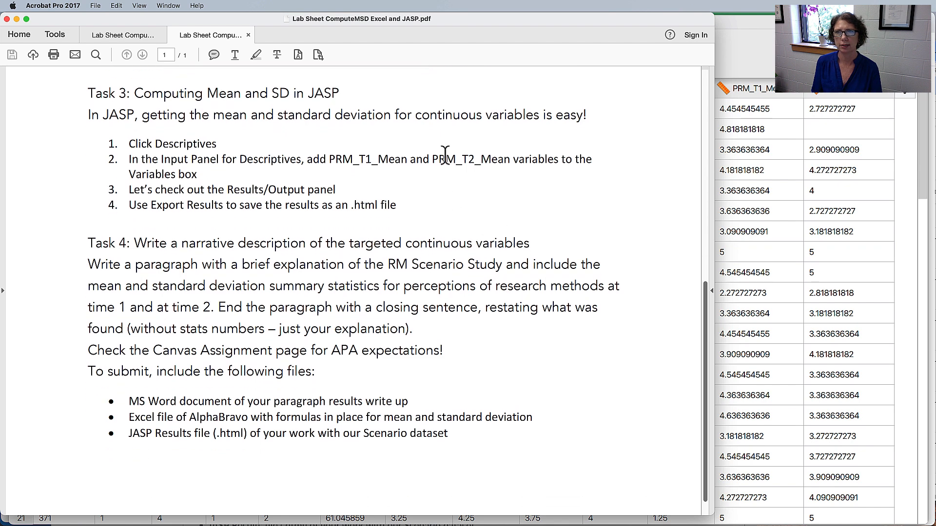
{"action": "left_click_drag", "start_coordinate": [164, 93], "coordinate": [311, 94]}
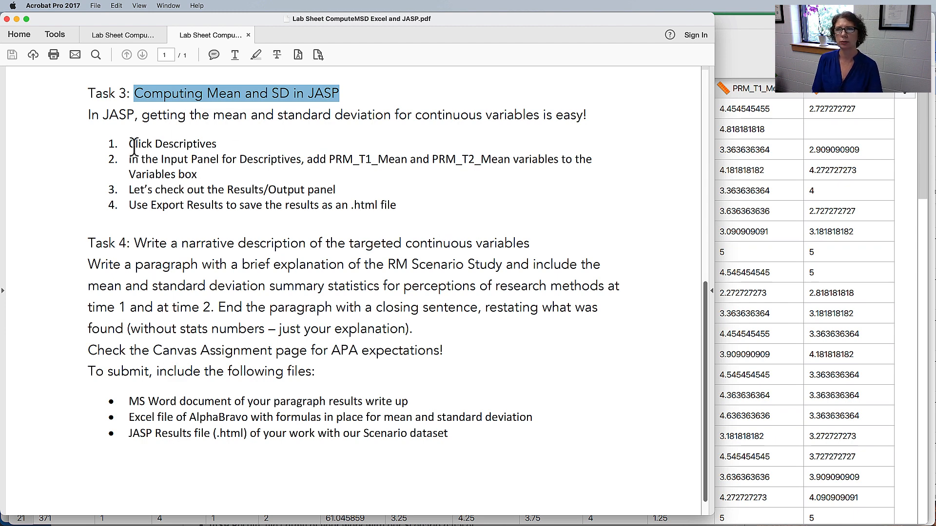
{"action": "left_click_drag", "start_coordinate": [130, 144], "coordinate": [325, 159]}
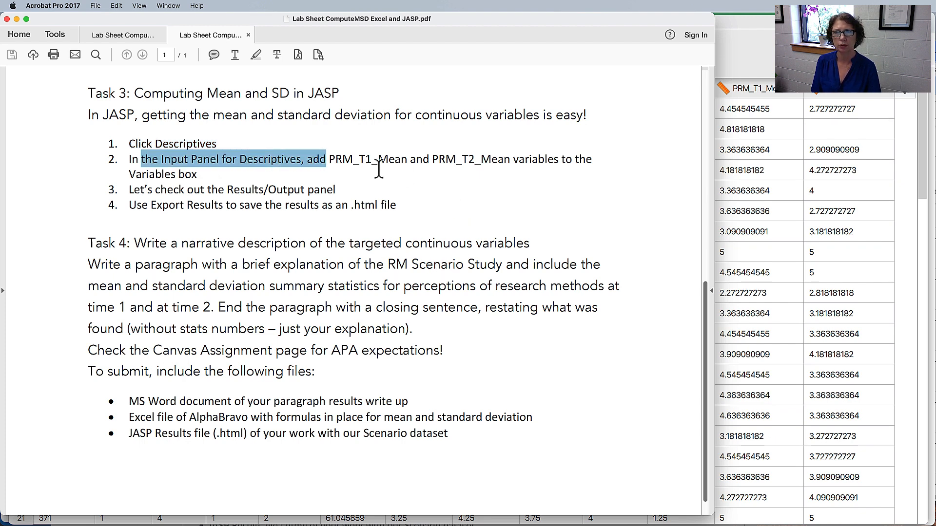
{"action": "left_click_drag", "start_coordinate": [329, 159], "coordinate": [404, 159]}
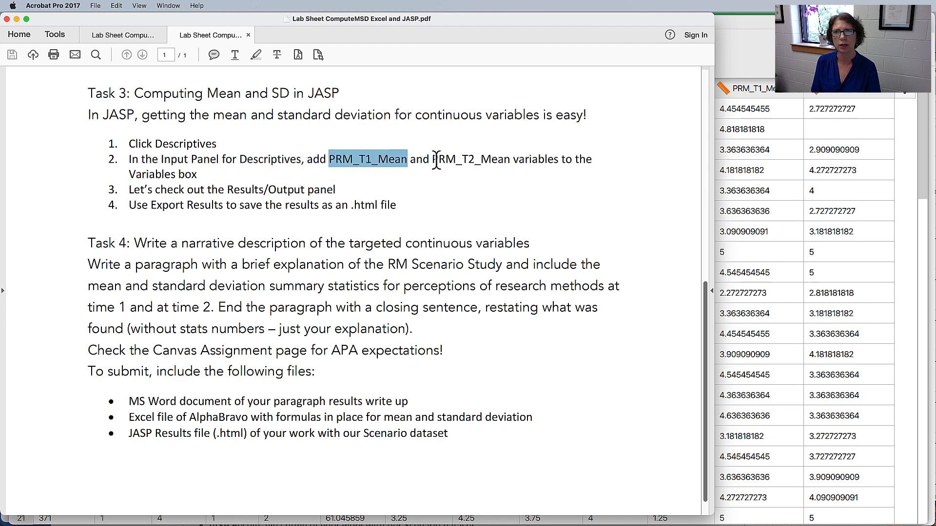
{"action": "left_click_drag", "start_coordinate": [431, 159], "coordinate": [510, 160]}
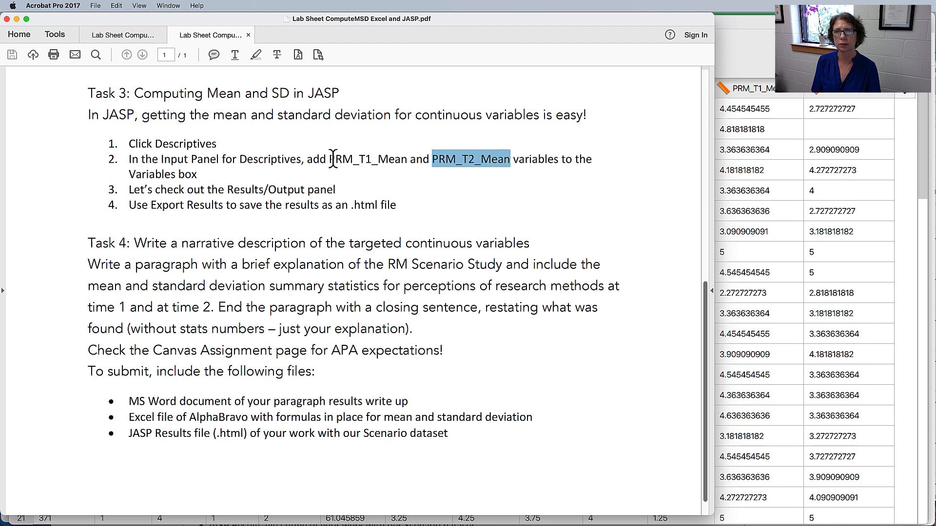
{"action": "left_click_drag", "start_coordinate": [333, 159], "coordinate": [514, 161]}
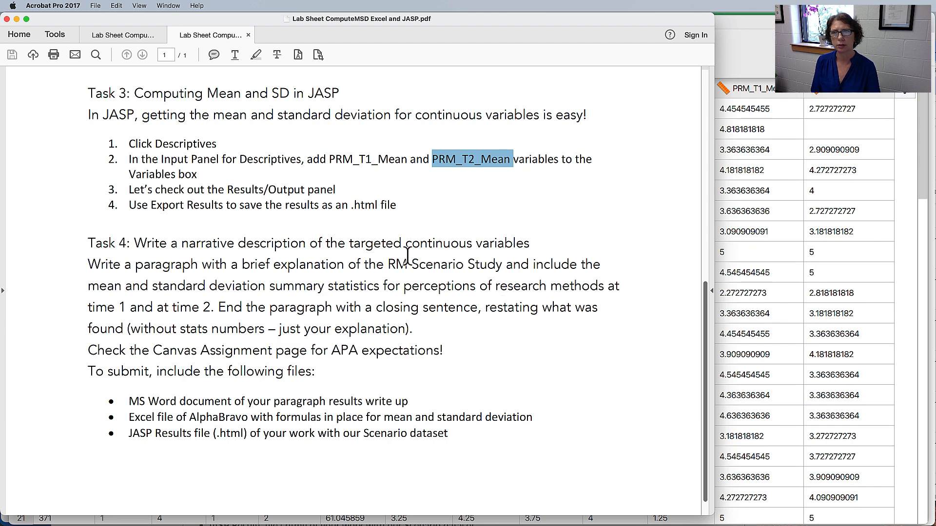
- Switch to JASP and create a Descriptives analysis with PRM_T1_Mean and PRM_T2_Mean as its variables
{"action": "key", "text": "super+Tab"}
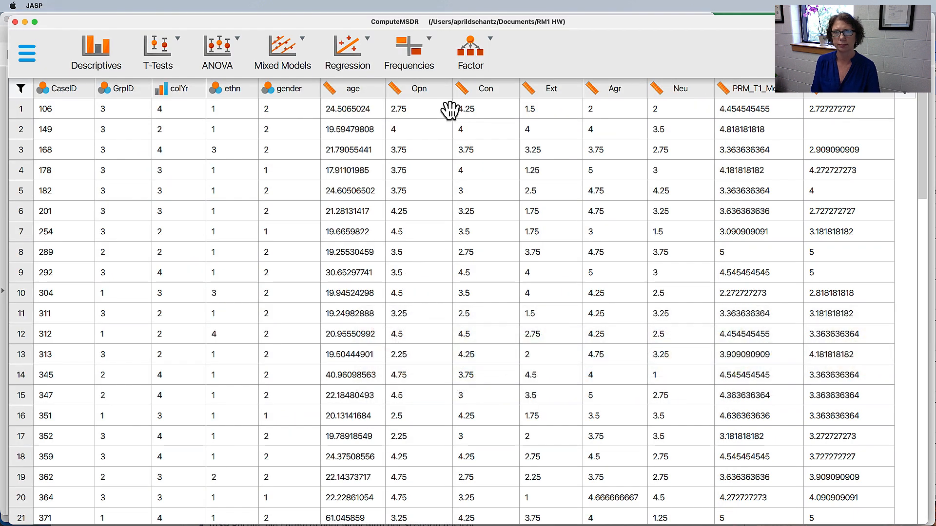
{"action": "left_click", "coordinate": [94, 51]}
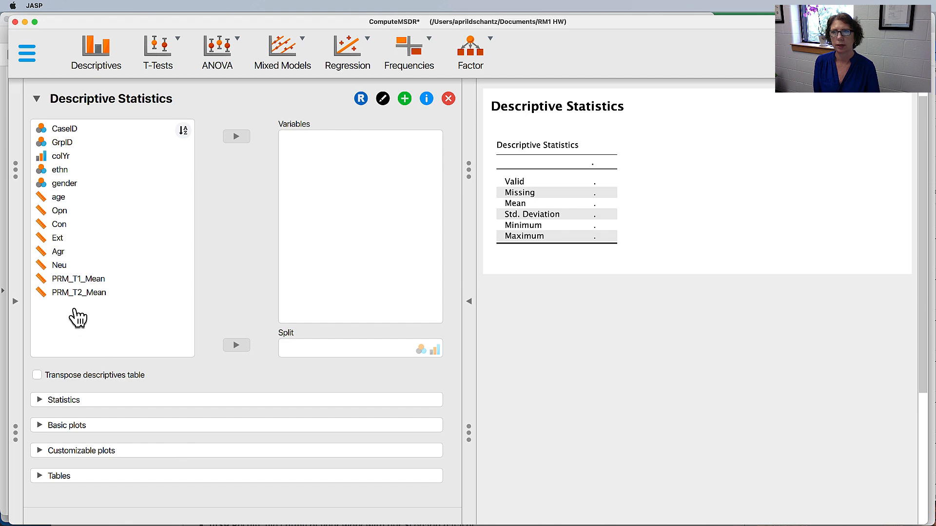
{"action": "left_click", "coordinate": [77, 280]}
{"action": "left_click", "coordinate": [77, 280]}
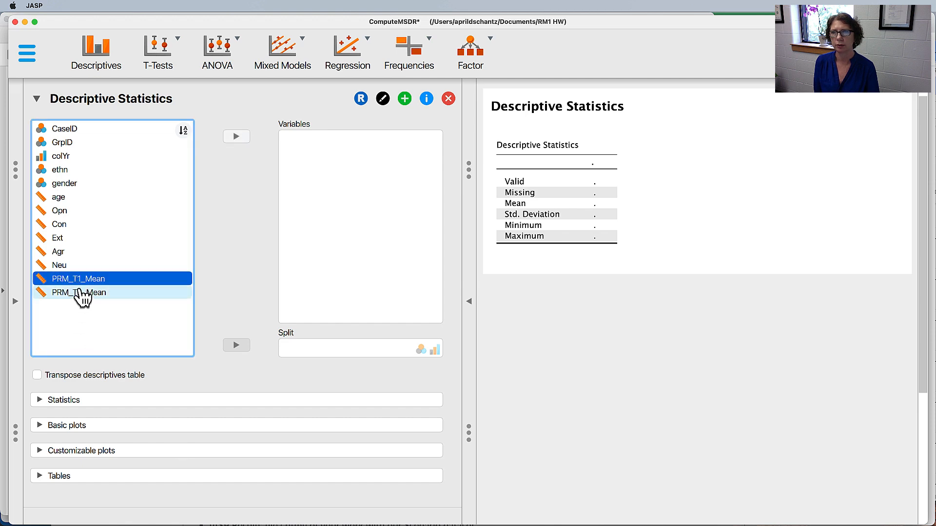
{"action": "left_click", "coordinate": [83, 294], "text": "shift"}
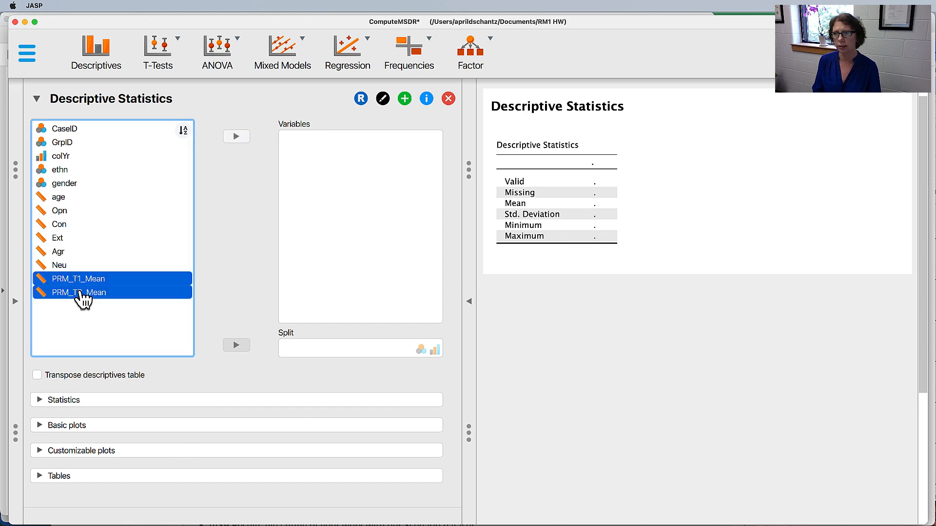
{"action": "left_click", "coordinate": [233, 138]}
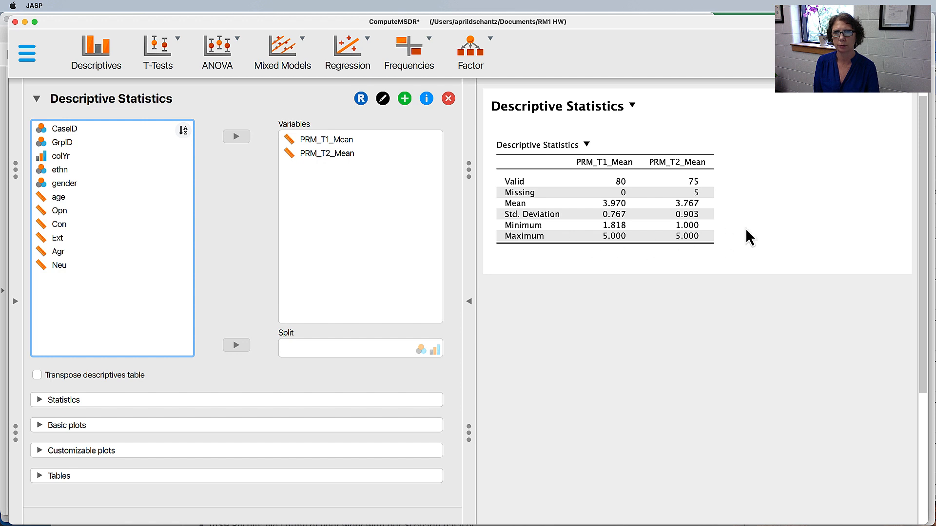
- Remove Minimum and Maximum from the dispersion statistics of the Descriptives analysis
{"action": "left_click", "coordinate": [39, 402]}
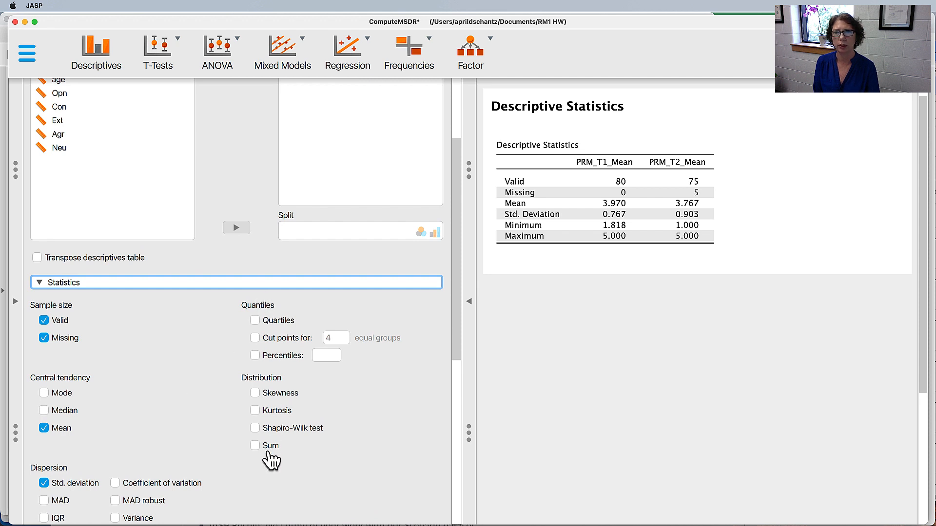
{"action": "scroll", "coordinate": [162, 335], "scroll_direction": "down", "scroll_amount": 1}
{"action": "scroll", "coordinate": [162, 335], "scroll_direction": "down", "scroll_amount": 2}
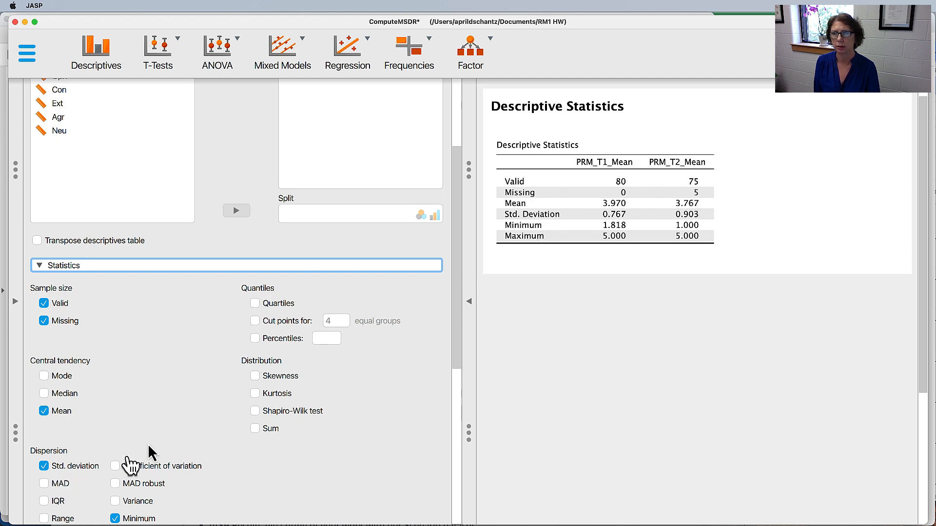
{"action": "scroll", "coordinate": [161, 424], "scroll_direction": "down", "scroll_amount": 2}
{"action": "scroll", "coordinate": [200, 369], "scroll_direction": "down", "scroll_amount": 8}
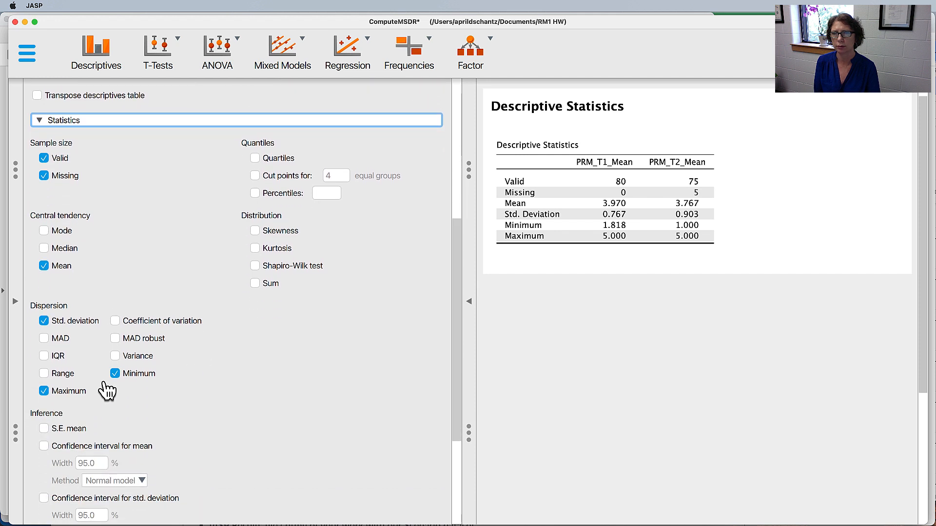
{"action": "left_click", "coordinate": [115, 373]}
{"action": "left_click", "coordinate": [44, 391]}
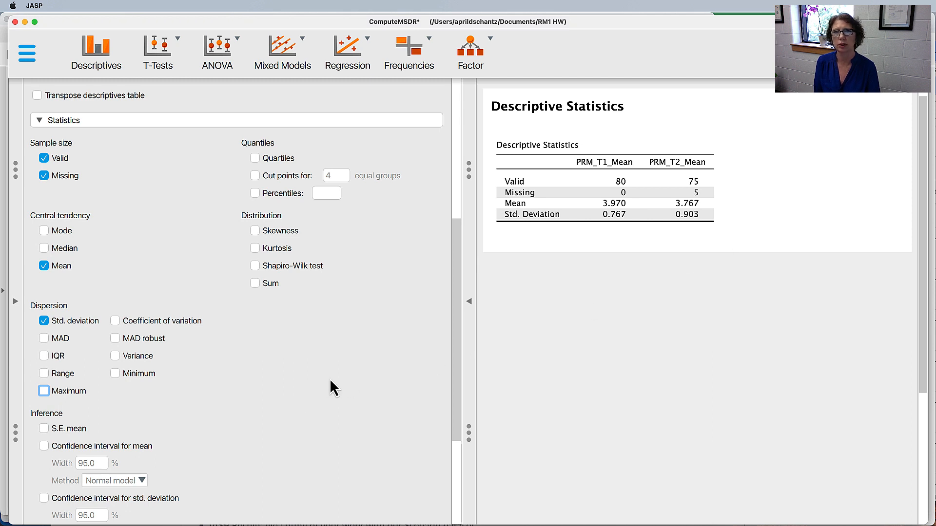
{"action": "scroll", "coordinate": [330, 388], "scroll_direction": "up", "scroll_amount": 3}
{"action": "scroll", "coordinate": [330, 380], "scroll_direction": "down", "scroll_amount": 2}
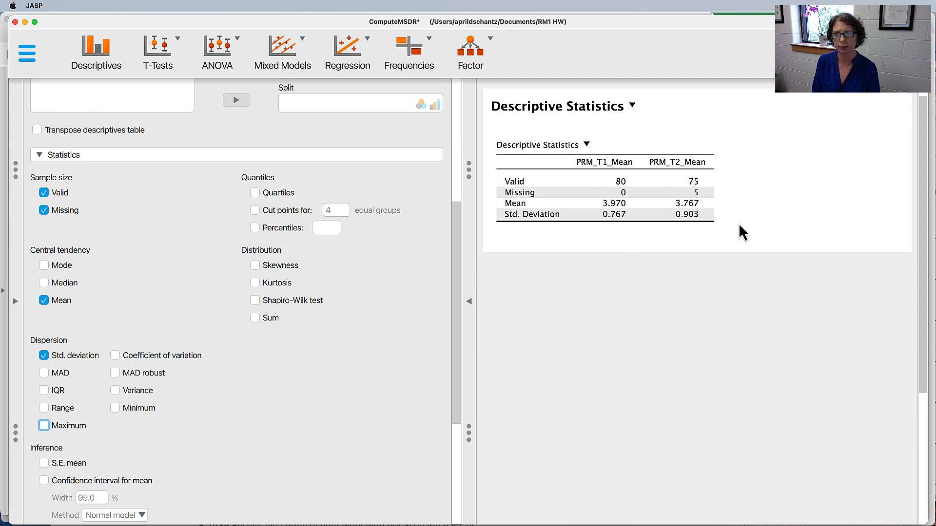
- Switch to the lab sheet in Acrobat to read the Task 3 instruction on exporting results as .html, and return to JASP
{"action": "key", "text": "super+Tab"}
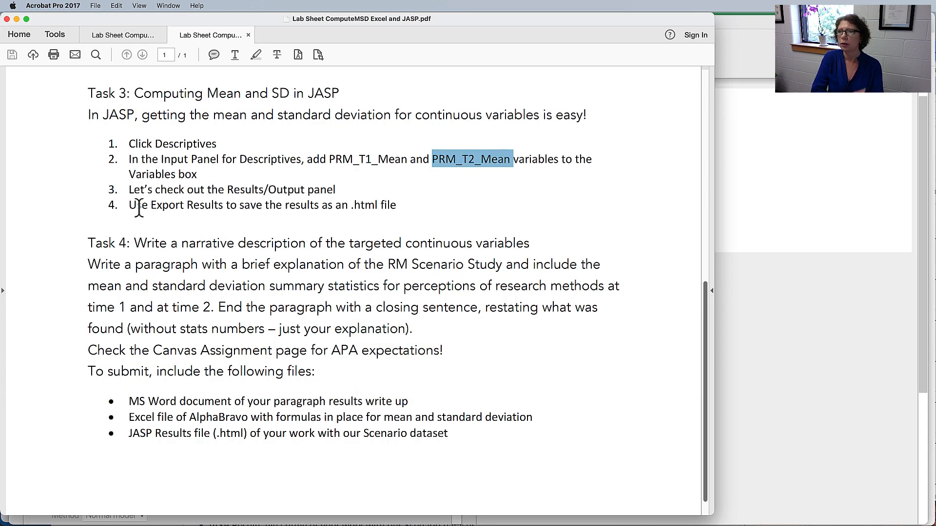
{"action": "left_click_drag", "start_coordinate": [142, 208], "coordinate": [398, 206]}
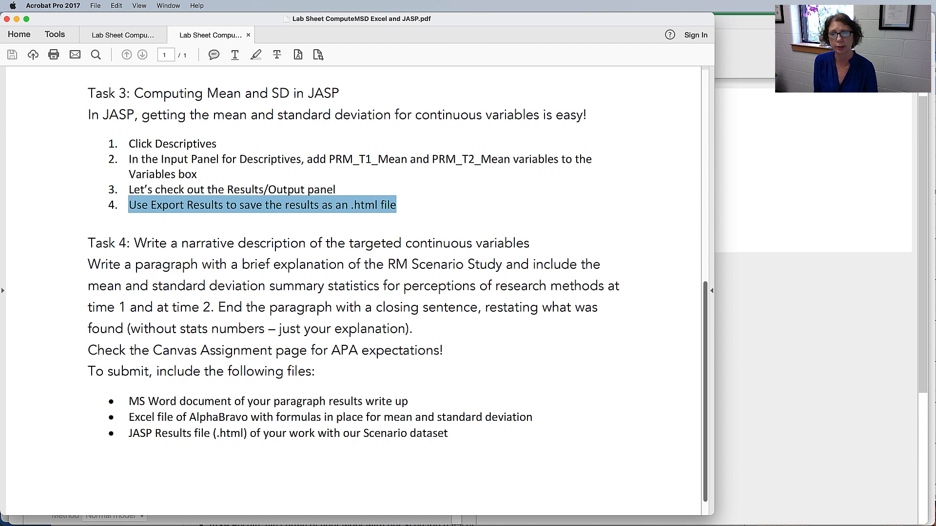
{"action": "key", "text": "super+Tab"}
- Start exporting the JASP results to the computer, choosing the RM1 HW folder as the destination
{"action": "scroll", "coordinate": [668, 217], "scroll_direction": "up", "scroll_amount": 1}
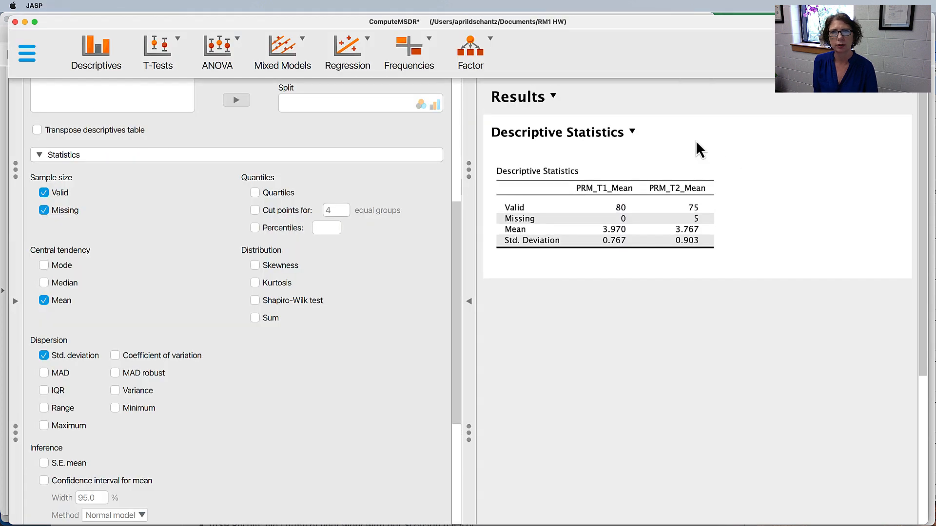
{"action": "left_click", "coordinate": [554, 99]}
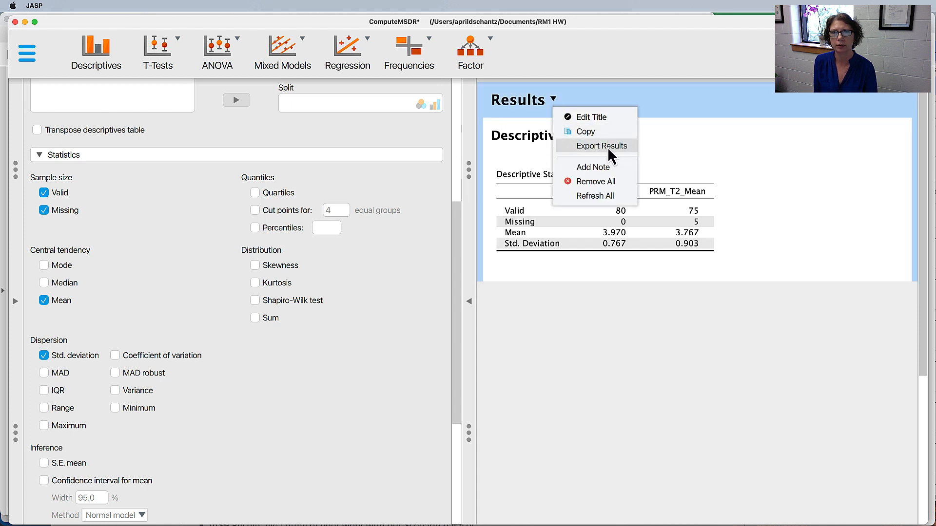
{"action": "left_click", "coordinate": [27, 61]}
{"action": "left_click", "coordinate": [45, 190]}
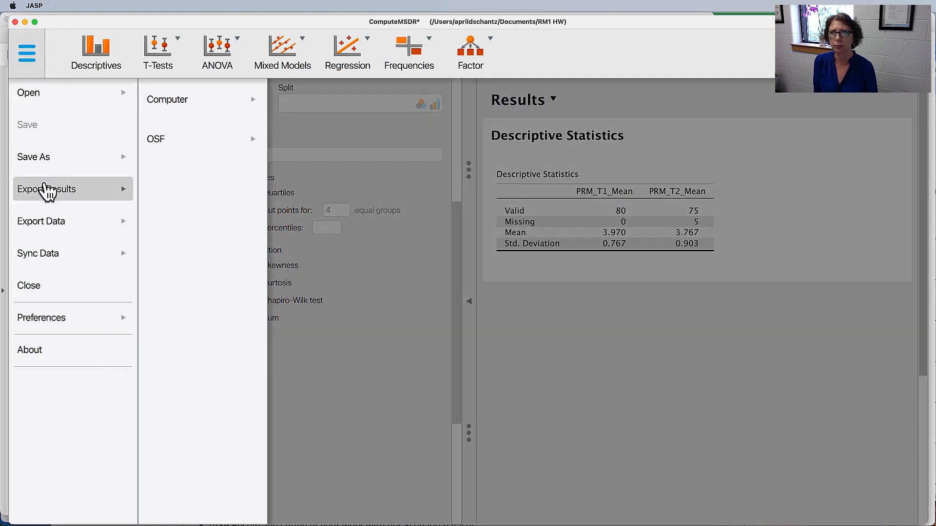
{"action": "left_click", "coordinate": [178, 103]}
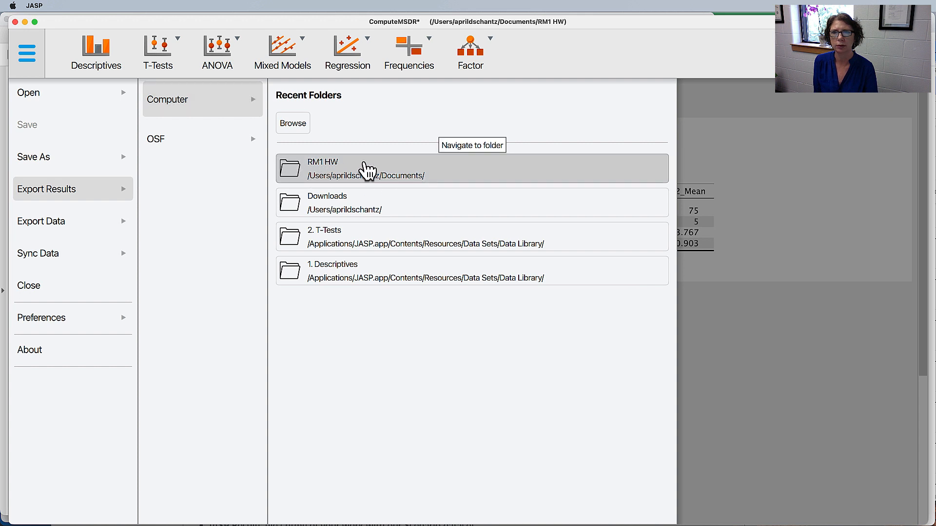
{"action": "left_click", "coordinate": [367, 169]}
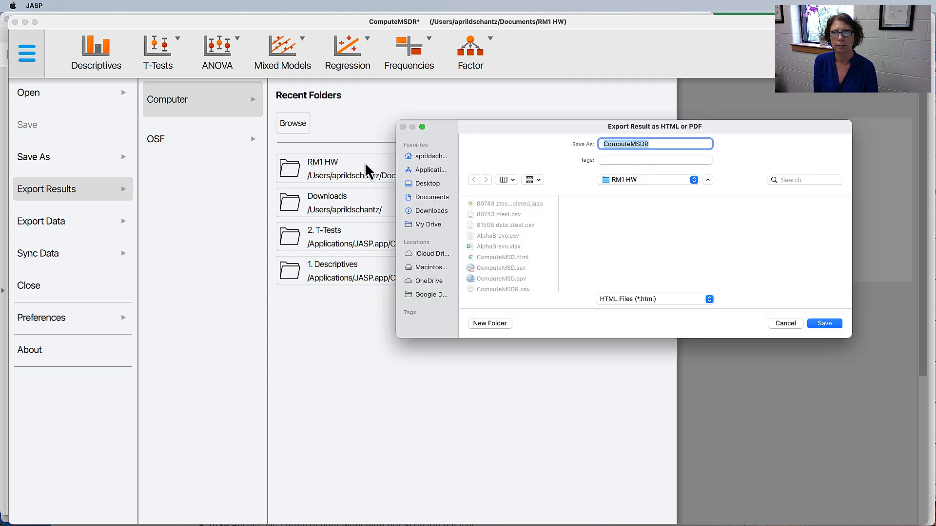
- Name the exported results file ComputeMSD Results and save it in HTML format
{"action": "left_click", "coordinate": [671, 147]}
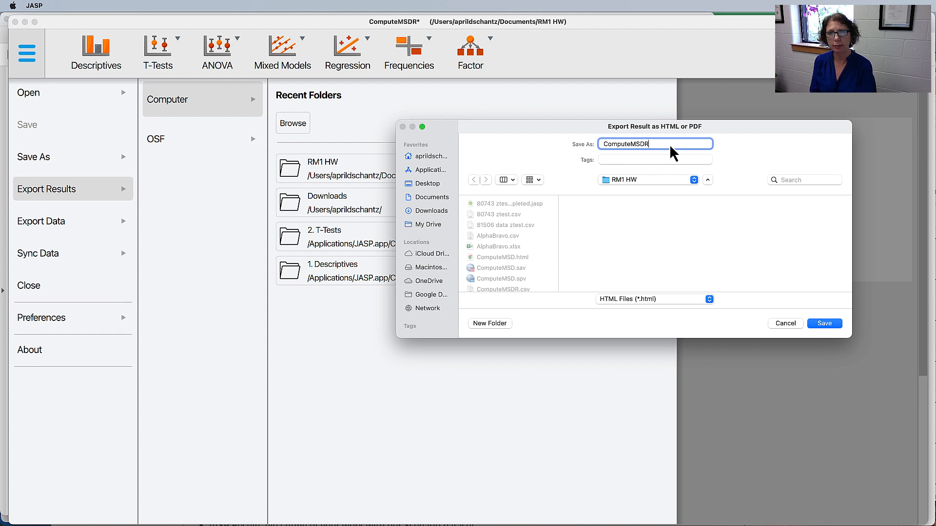
{"action": "key", "text": "BackSpace"}
{"action": "key", "text": "BackSpace"}
{"action": "key", "text": "BackSpace"}
{"action": "key", "text": "BackSpace"}
{"action": "key", "text": "BackSpace"}
{"action": "key", "text": "BackSpace"}
{"action": "key", "text": "BackSpace"}
{"action": "key", "text": "BackSpace"}
{"action": "key", "text": "BackSpace"}
{"action": "key", "text": "BackSpace"}
{"action": "key", "text": "BackSpace"}
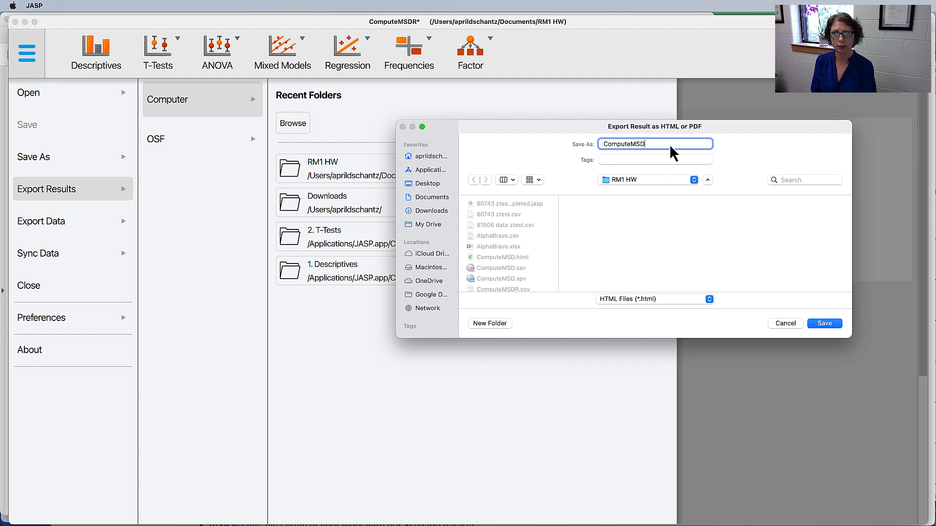
{"action": "type", "text": "Co"}
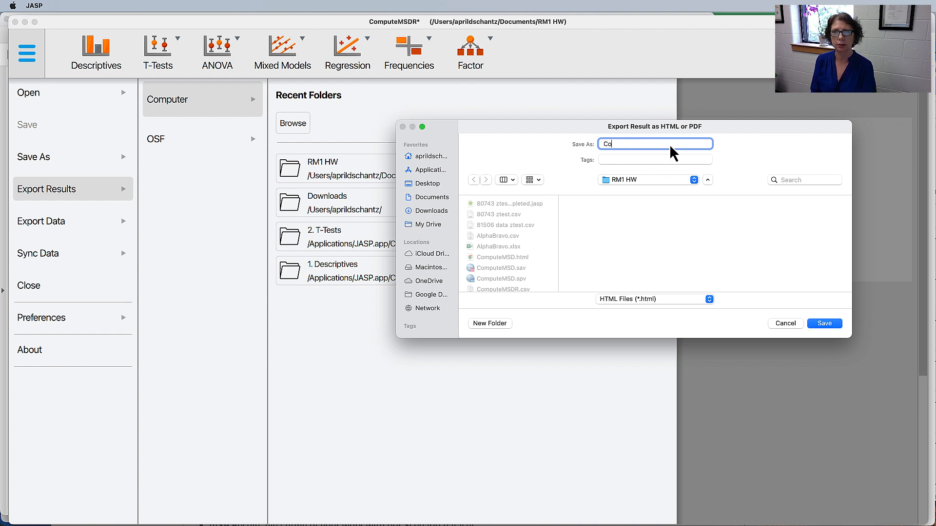
{"action": "type", "text": "mputeMSD "}
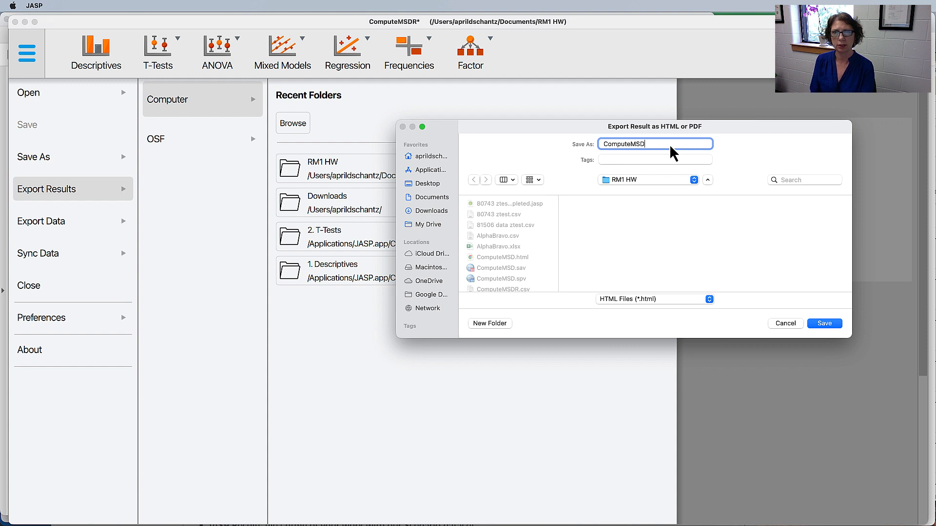
{"action": "type", "text": "Results"}
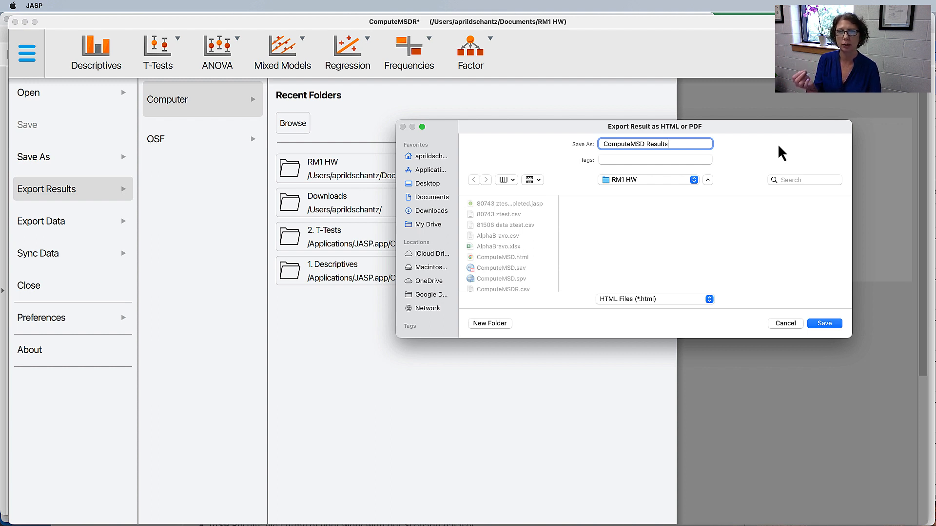
{"action": "left_click", "coordinate": [829, 325]}
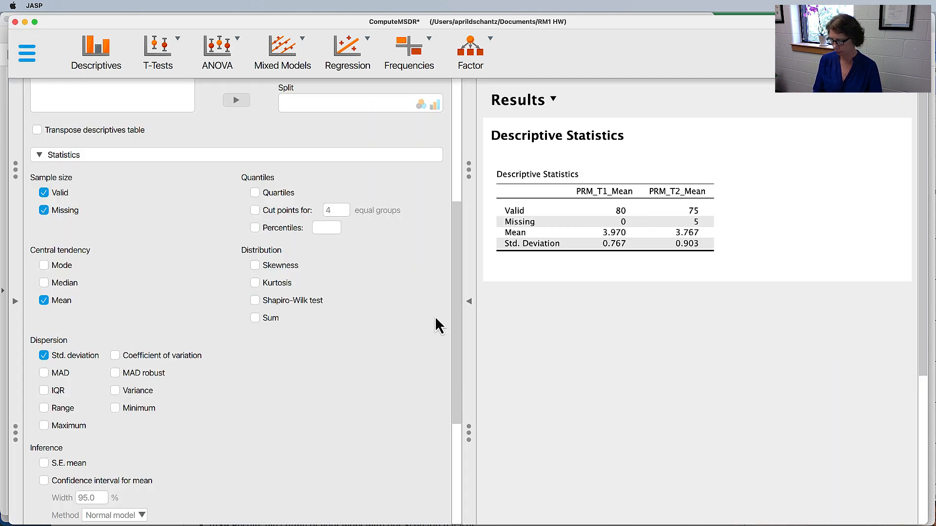
- Switch to the lab sheet in Acrobat and read the Task 4 instructions for the narrative description
{"action": "key", "text": "super+Tab"}
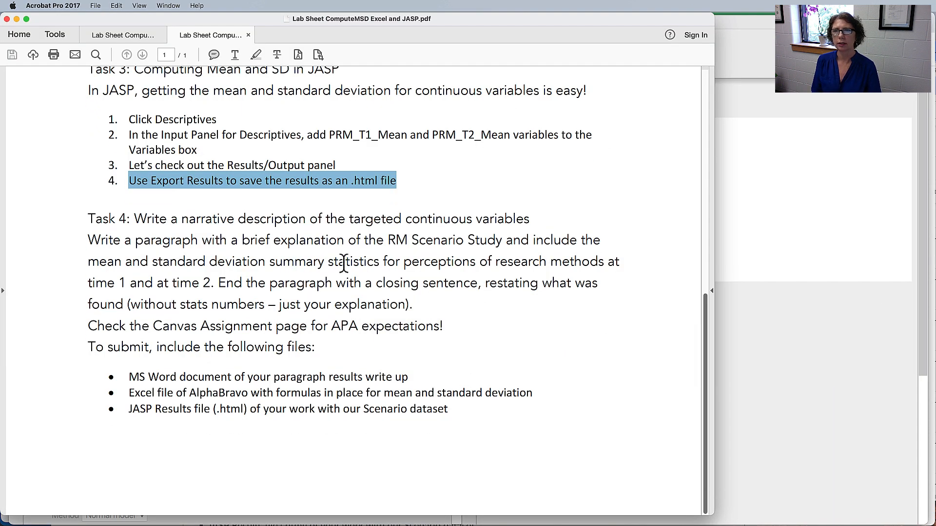
{"action": "left_click_drag", "start_coordinate": [182, 219], "coordinate": [208, 283]}
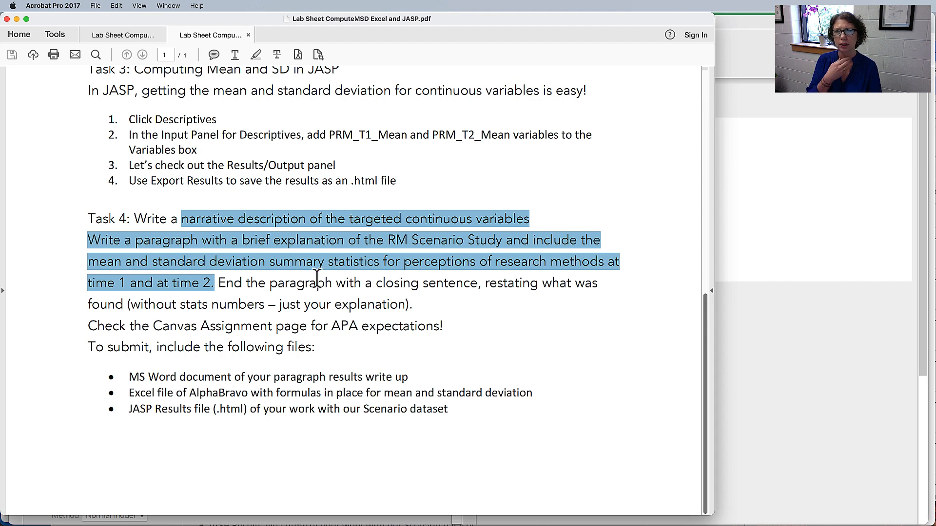
{"action": "left_click_drag", "start_coordinate": [316, 283], "coordinate": [544, 287]}
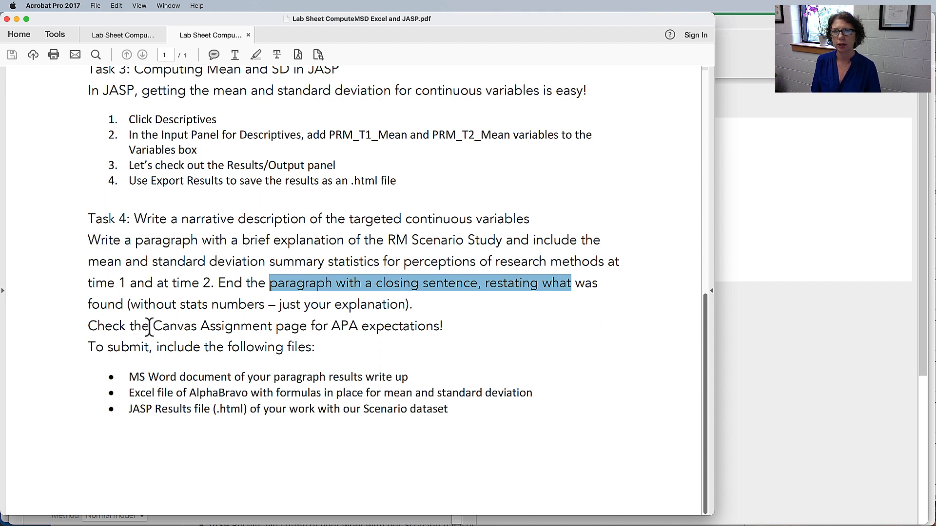
{"action": "left_click_drag", "start_coordinate": [150, 326], "coordinate": [350, 266]}
- Switch to the HW ComputeMSD page in Chrome and read the APA expectations on page formatting, heading and statistics formatting
{"action": "key", "text": "super+Tab"}
{"action": "key", "text": "super+Tab"}
{"action": "key", "text": "super+Tab"}
{"action": "scroll", "coordinate": [375, 243], "scroll_direction": "down", "scroll_amount": 3}
{"action": "scroll", "coordinate": [399, 221], "scroll_direction": "down", "scroll_amount": 5}
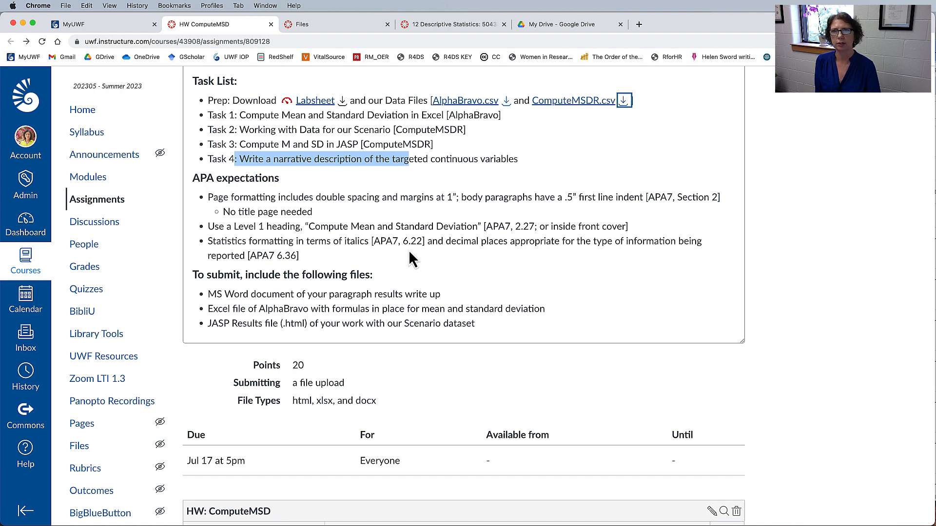
{"action": "left_click_drag", "start_coordinate": [293, 197], "coordinate": [501, 200]}
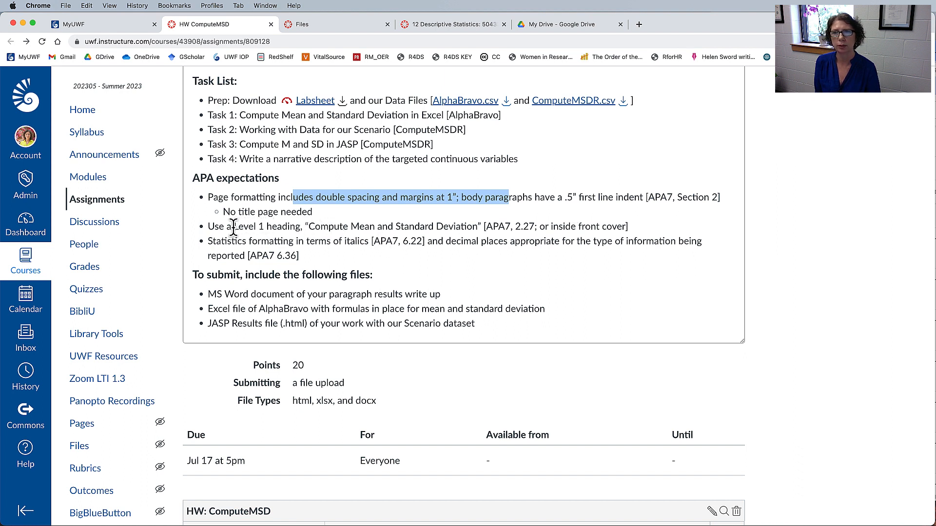
{"action": "left_click_drag", "start_coordinate": [234, 226], "coordinate": [484, 228]}
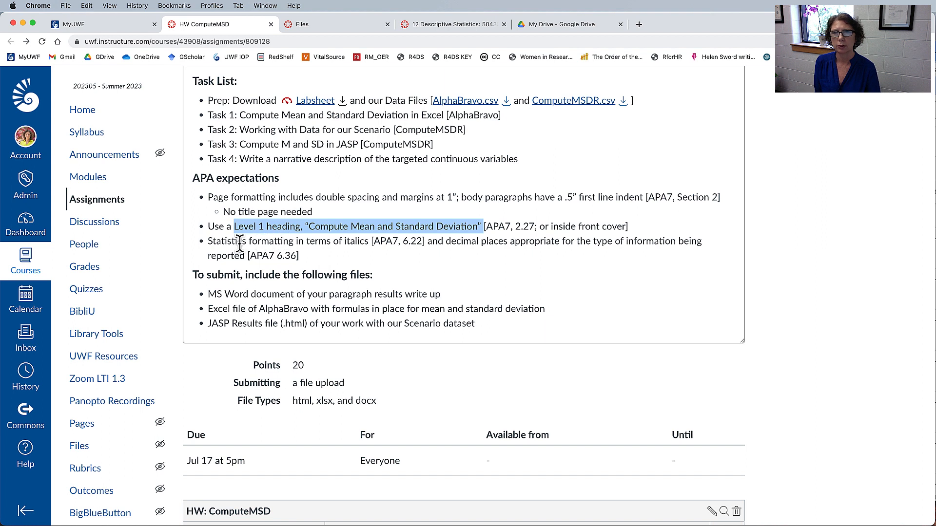
{"action": "left_click_drag", "start_coordinate": [240, 243], "coordinate": [496, 244]}
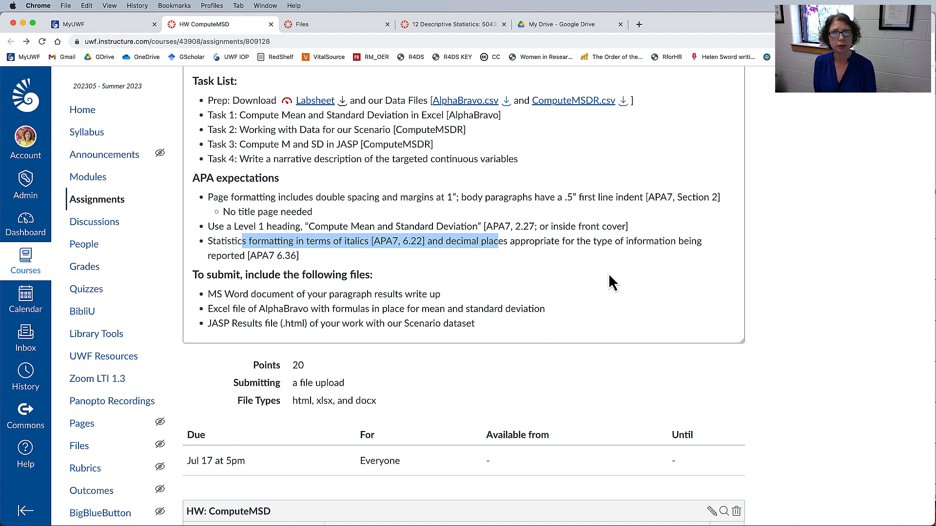
{"action": "left_click", "coordinate": [575, 256]}
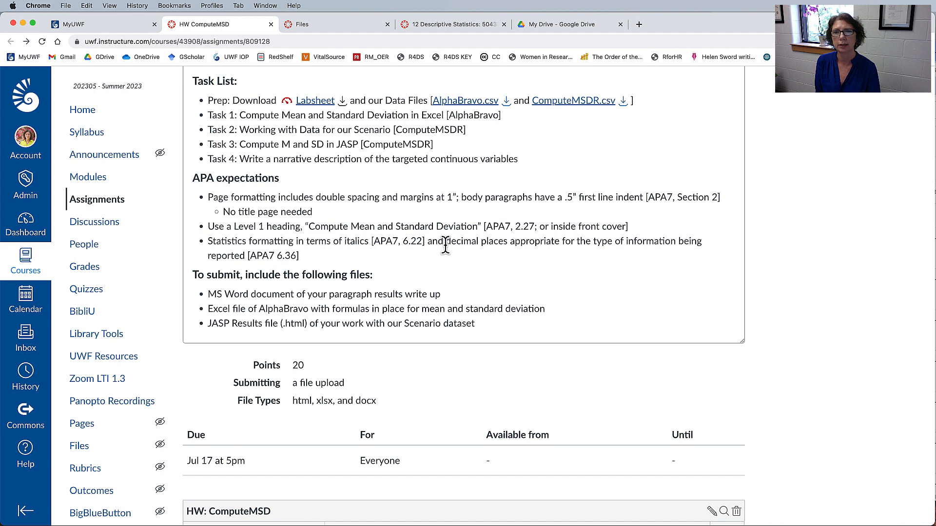
{"action": "left_click_drag", "start_coordinate": [445, 242], "coordinate": [578, 244]}
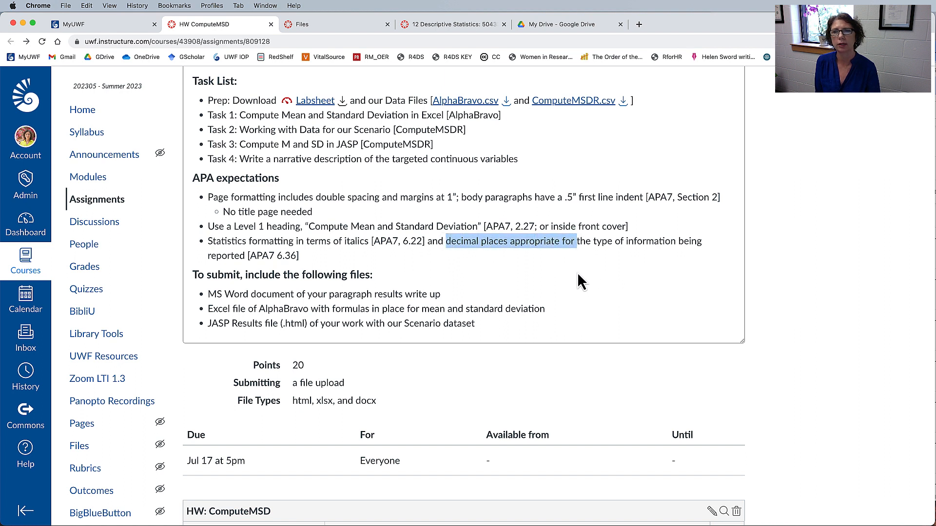
- Read the list of Word, Excel and JASP files required for the assignment submission
{"action": "scroll", "coordinate": [564, 273], "scroll_direction": "down", "scroll_amount": 1}
{"action": "scroll", "coordinate": [565, 273], "scroll_direction": "down", "scroll_amount": 2}
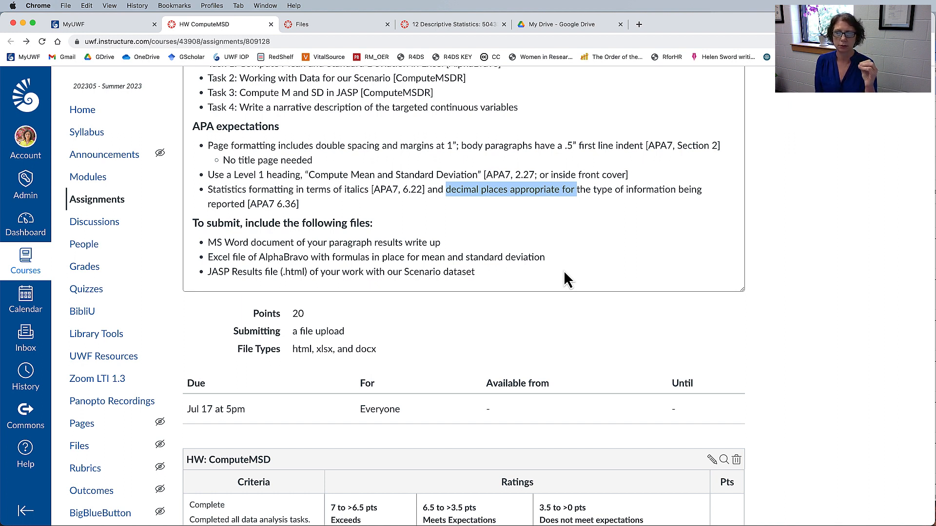
{"action": "left_click_drag", "start_coordinate": [223, 242], "coordinate": [403, 244]}
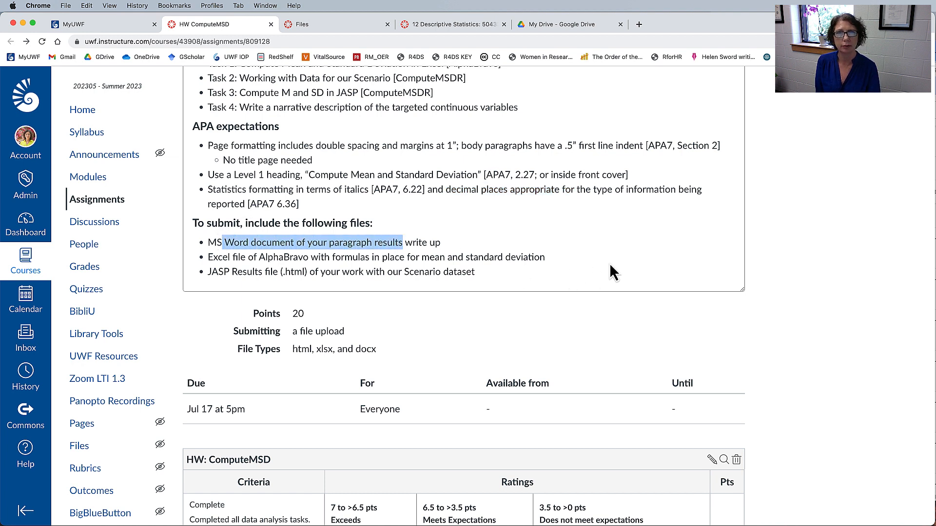
{"action": "left_click_drag", "start_coordinate": [248, 257], "coordinate": [442, 258]}
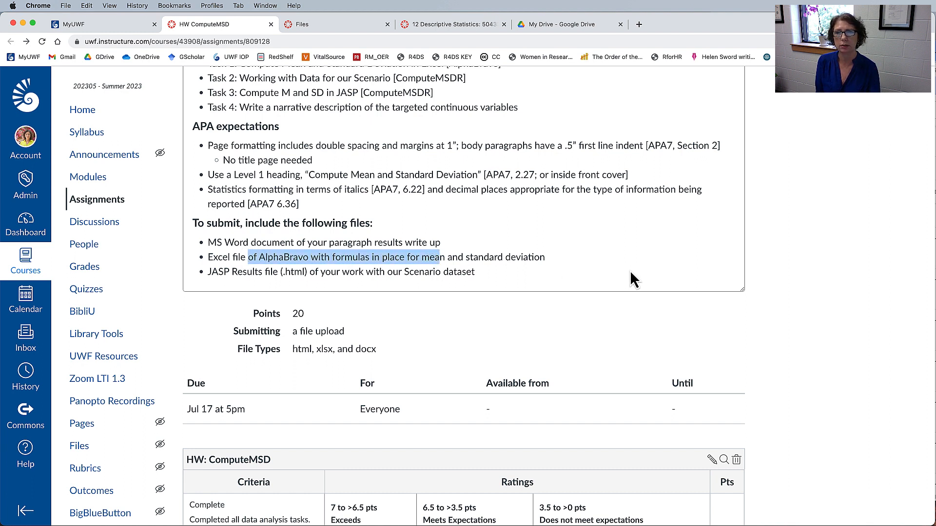
{"action": "left_click_drag", "start_coordinate": [230, 271], "coordinate": [380, 272]}
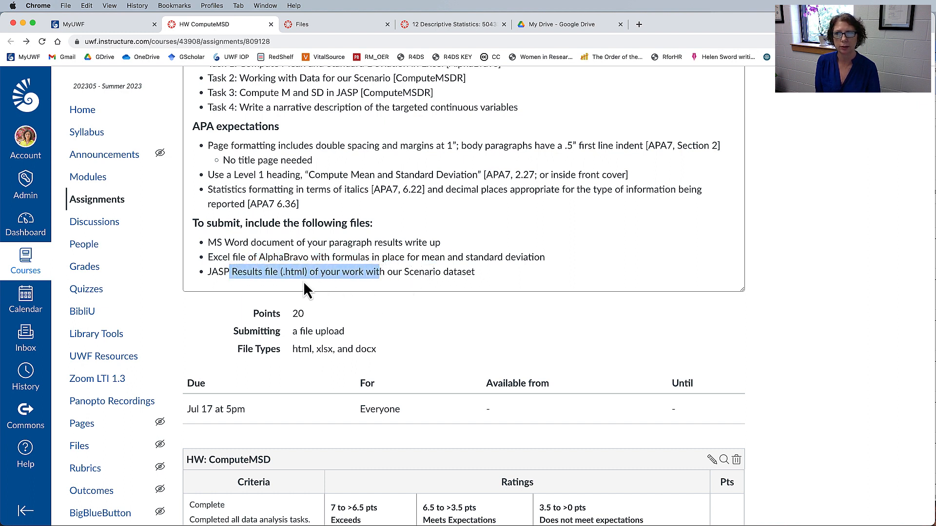
- Review the Complete, Connected and Writing Quality criteria in the HW: ComputeMSD rubric, and return to the assignment description
{"action": "scroll", "coordinate": [634, 245], "scroll_direction": "down", "scroll_amount": 10}
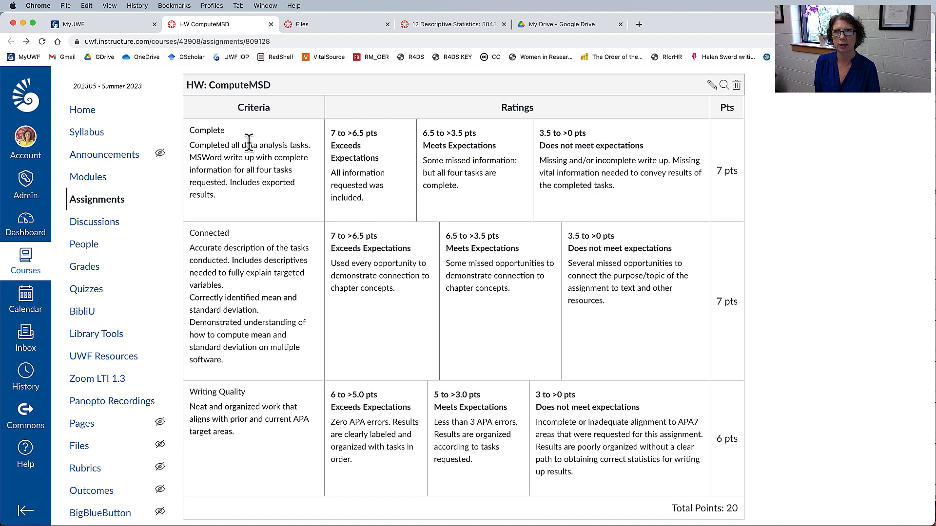
{"action": "left_click_drag", "start_coordinate": [250, 144], "coordinate": [249, 184]}
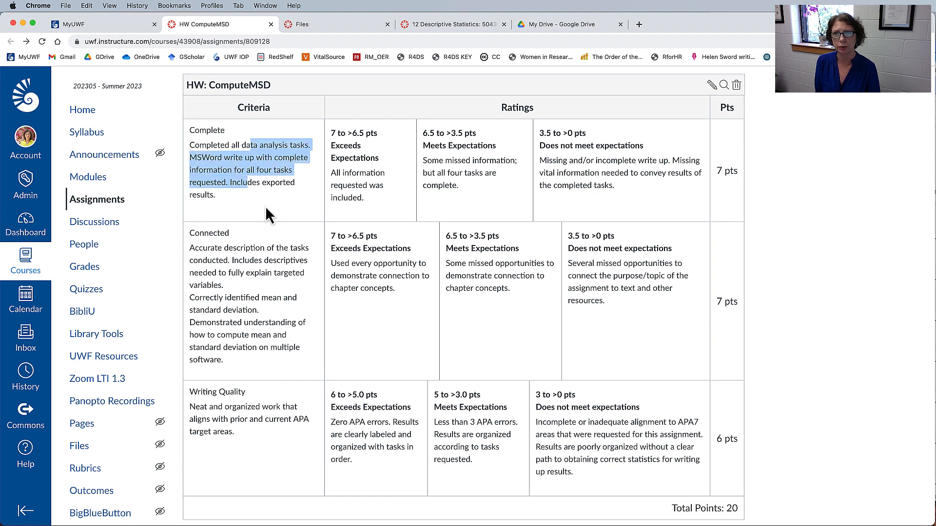
{"action": "left_click_drag", "start_coordinate": [252, 248], "coordinate": [242, 347]}
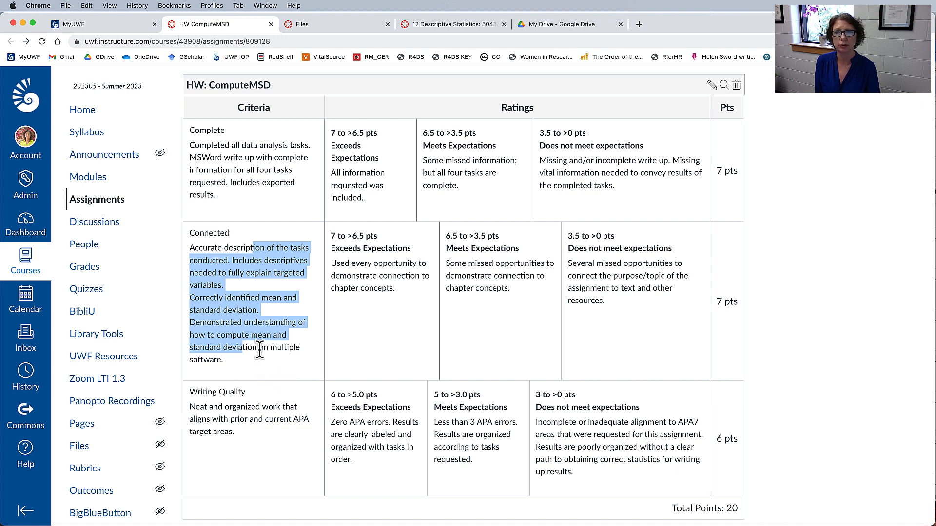
{"action": "scroll", "coordinate": [279, 336], "scroll_direction": "down", "scroll_amount": 1}
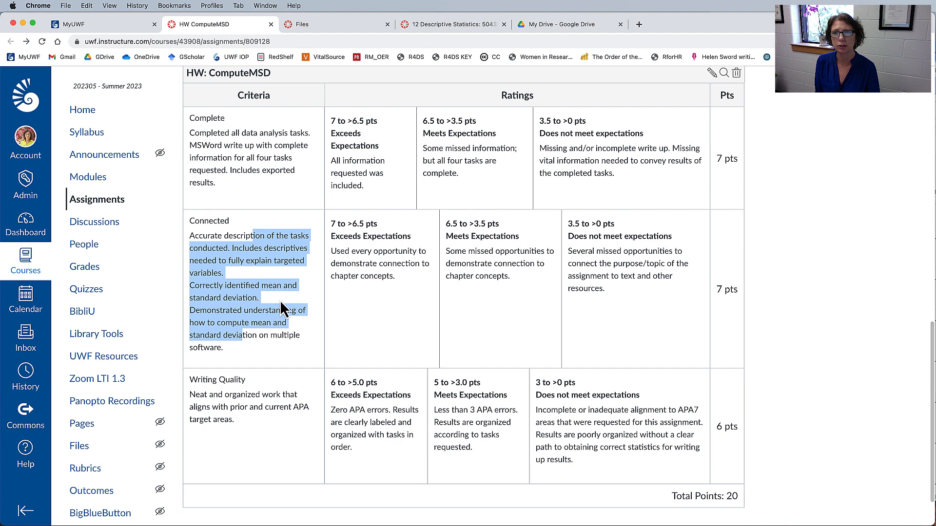
{"action": "scroll", "coordinate": [282, 308], "scroll_direction": "up", "scroll_amount": 2}
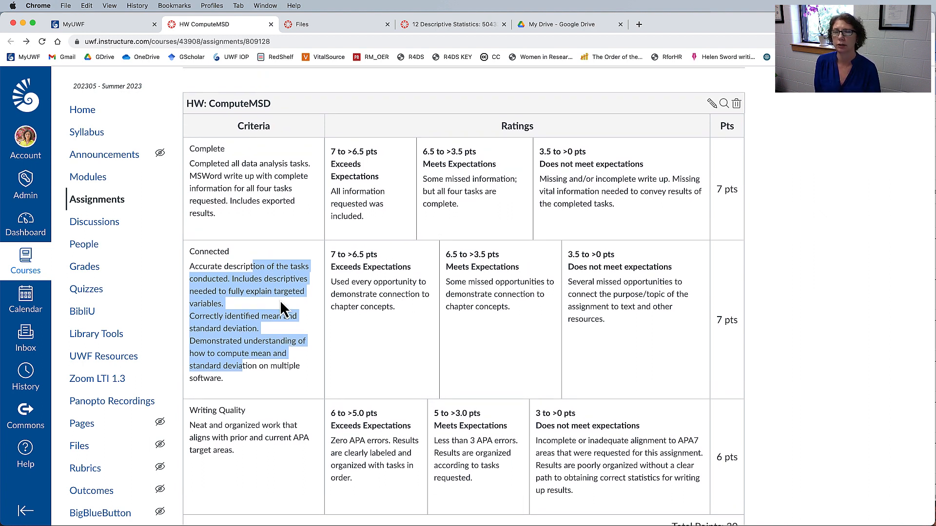
{"action": "scroll", "coordinate": [268, 284], "scroll_direction": "down", "scroll_amount": 3}
{"action": "left_click_drag", "start_coordinate": [236, 387], "coordinate": [247, 407]}
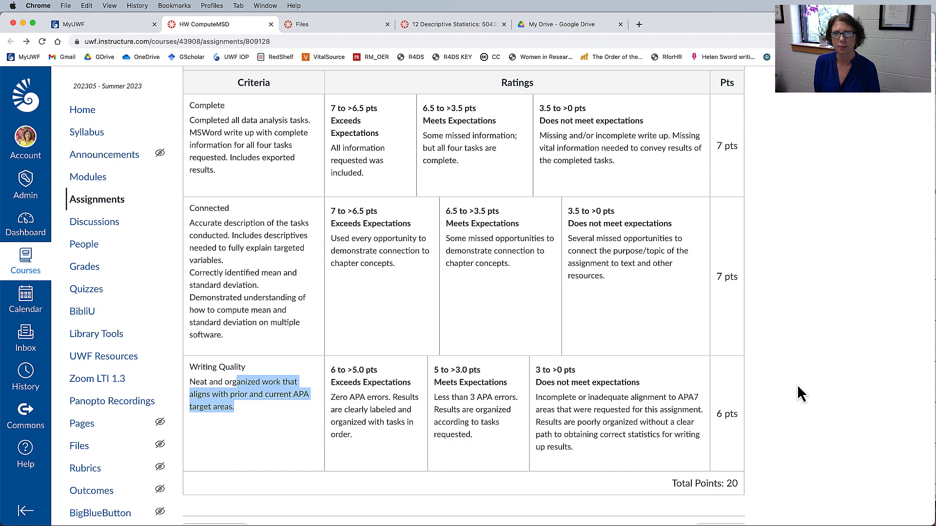
{"action": "scroll", "coordinate": [811, 384], "scroll_direction": "up", "scroll_amount": 20}
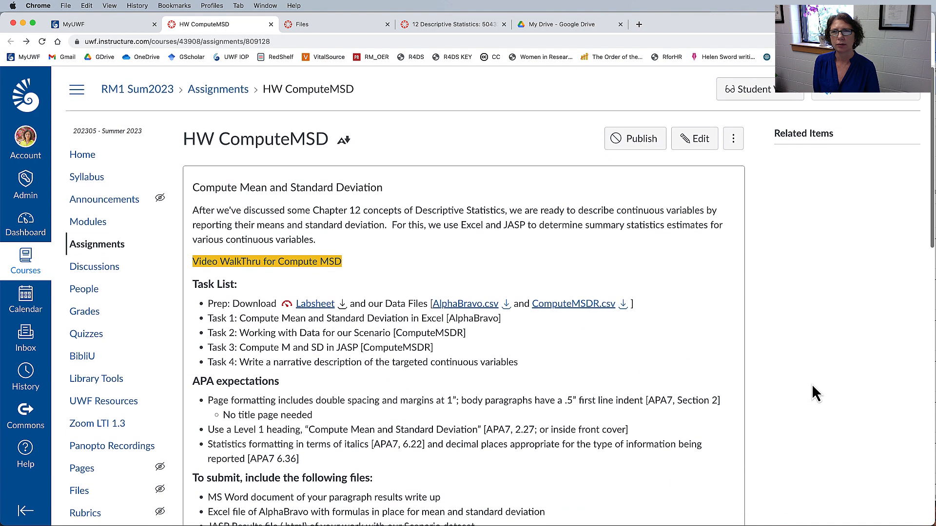